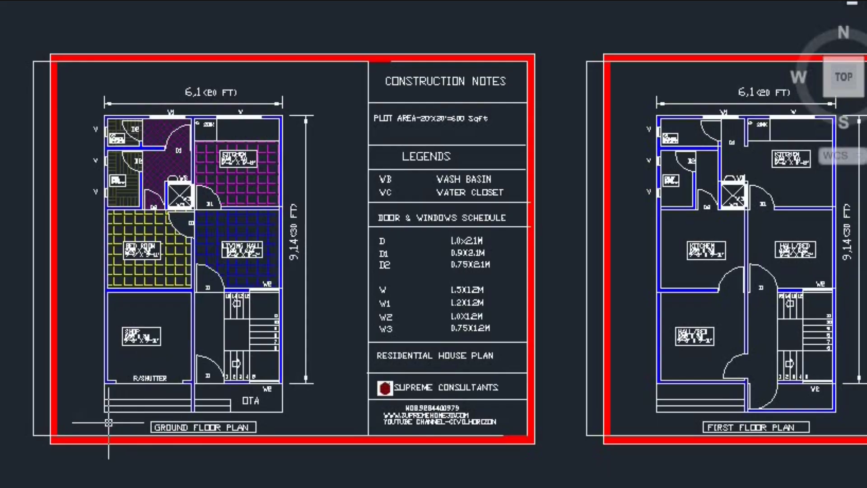
Step: Zoom and pan around the ground floor sheet to inspect its legend table and construction notes
{"action": "scroll", "coordinate": [117, 422], "scroll_direction": "up", "scroll_amount": 2}
{"action": "scroll", "coordinate": [119, 419], "scroll_direction": "up", "scroll_amount": 2}
{"action": "scroll", "coordinate": [188, 426], "scroll_direction": "down", "scroll_amount": 4}
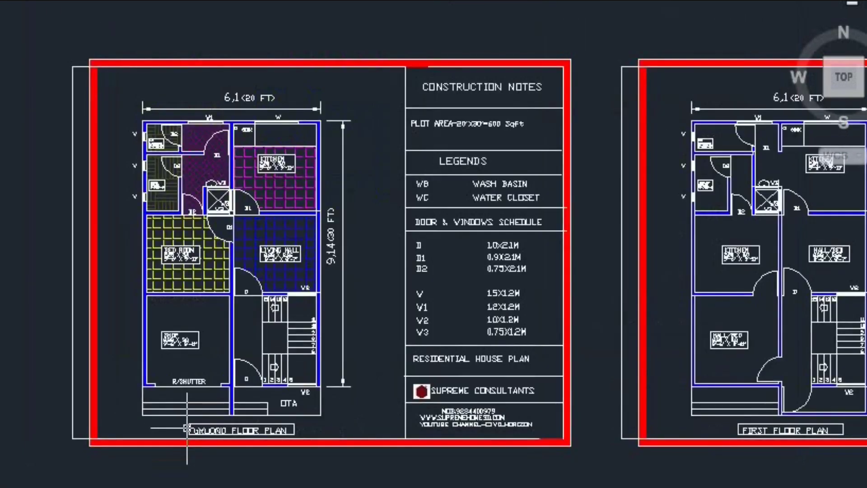
{"action": "middle_click_drag", "start_coordinate": [496, 404], "coordinate": [366, 404]}
{"action": "middle_click_drag", "start_coordinate": [149, 422], "coordinate": [307, 424]}
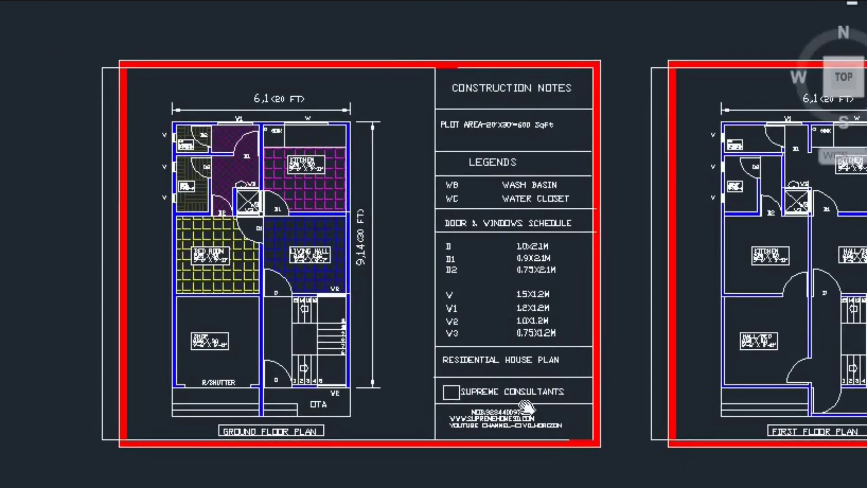
{"action": "scroll", "coordinate": [307, 423], "scroll_direction": "up", "scroll_amount": 2}
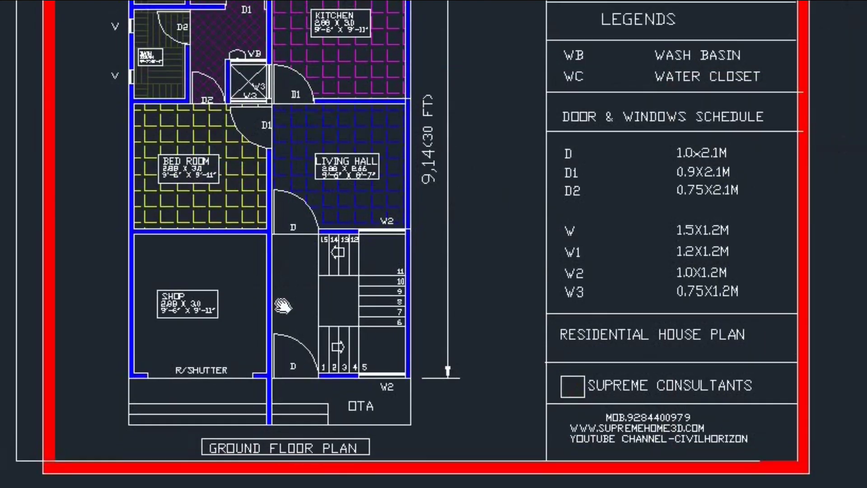
{"action": "middle_click_drag", "start_coordinate": [280, 305], "coordinate": [213, 432]}
{"action": "middle_click_drag", "start_coordinate": [606, 93], "coordinate": [556, 189]}
Step: Move down to the door and window schedule, then zoom out to show both floor sheets
{"action": "scroll", "coordinate": [556, 189], "scroll_direction": "up", "scroll_amount": 2}
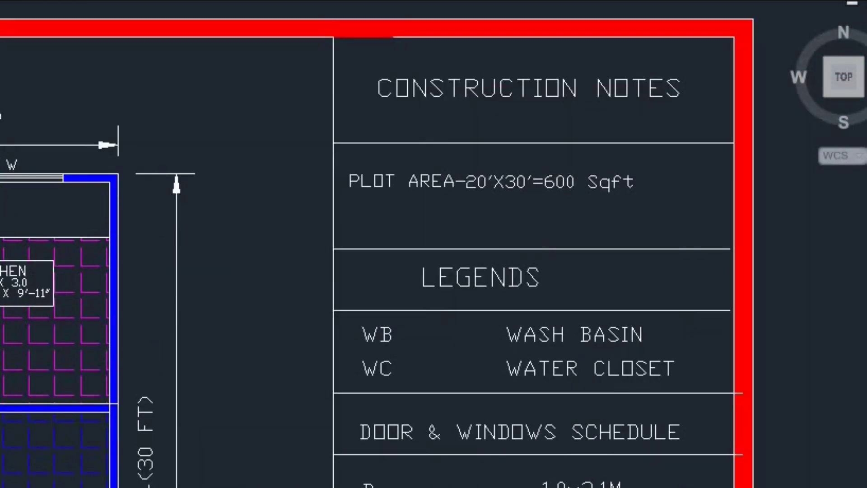
{"action": "middle_click_drag", "start_coordinate": [61, 360], "coordinate": [84, 234]}
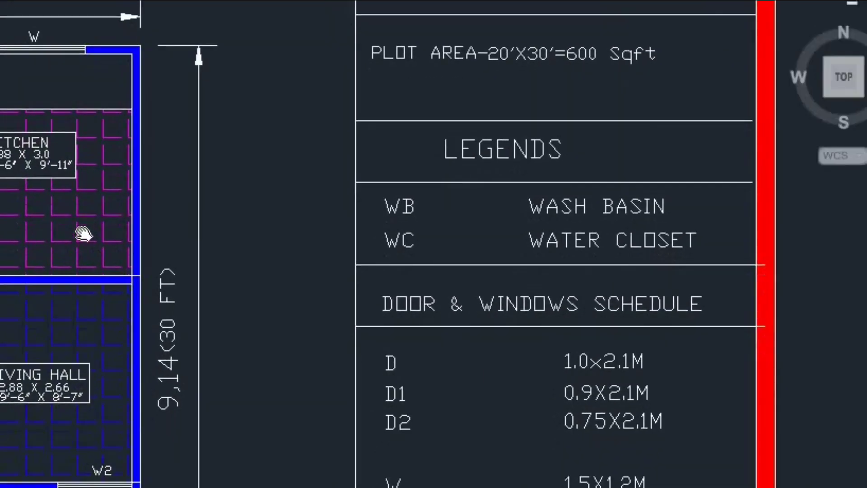
{"action": "scroll", "coordinate": [145, 262], "scroll_direction": "down", "scroll_amount": 6}
{"action": "middle_click_drag", "start_coordinate": [185, 311], "coordinate": [228, 246]}
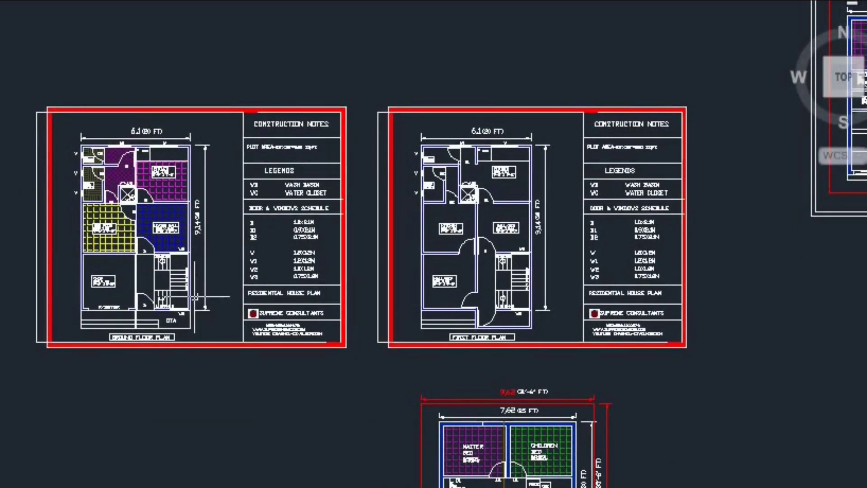
Step: Zoom in on the ground floor plan with its hatched bedroom, kitchen and living hall
{"action": "scroll", "coordinate": [113, 114], "scroll_direction": "up", "scroll_amount": 2}
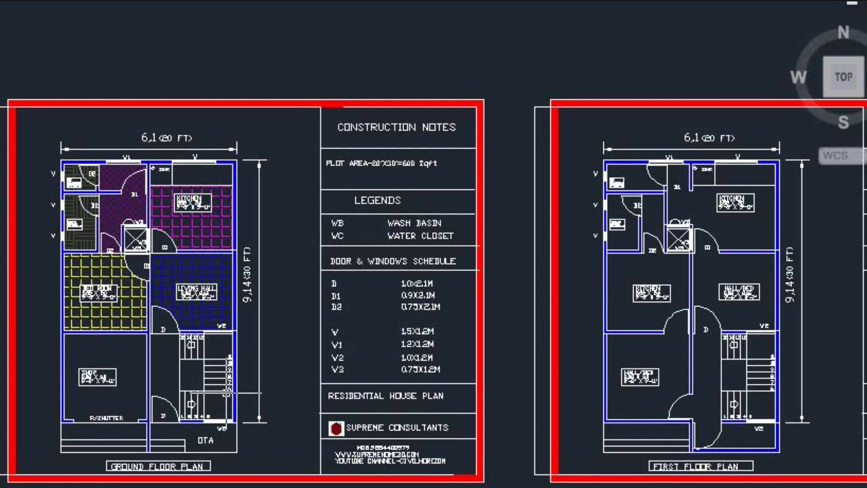
Step: Pan the first floor plan and its construction notes to the middle of the view
{"action": "middle_click_drag", "start_coordinate": [430, 351], "coordinate": [207, 333]}
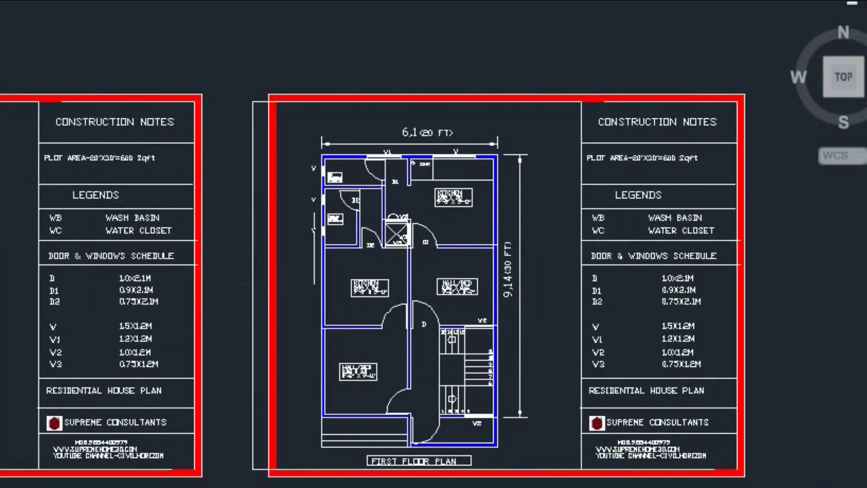
{"action": "middle_click_drag", "start_coordinate": [405, 300], "coordinate": [373, 264]}
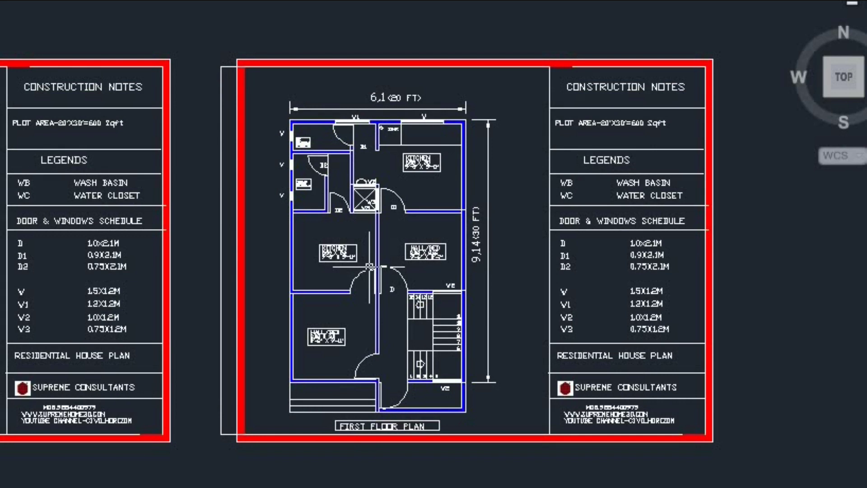
Step: Pan back to the ground floor plan, zoom in on the shop and staircase, then zoom out
{"action": "middle_click_drag", "start_coordinate": [369, 267], "coordinate": [501, 266]}
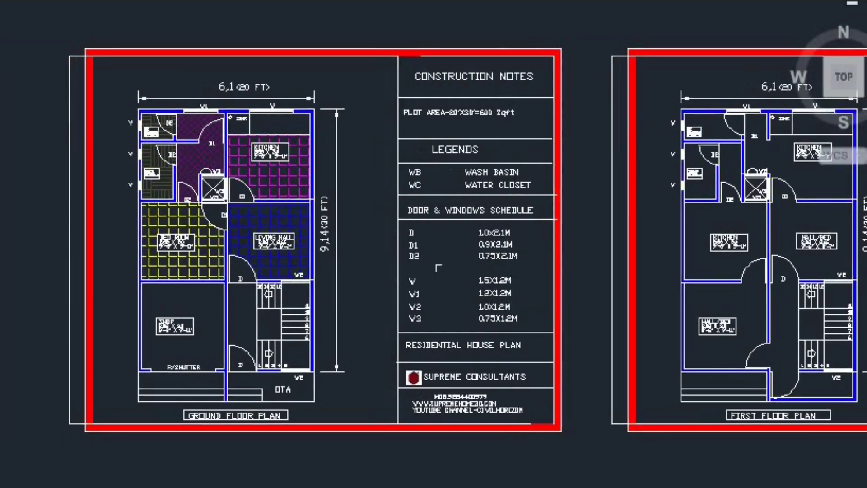
{"action": "scroll", "coordinate": [201, 325], "scroll_direction": "up", "scroll_amount": 2}
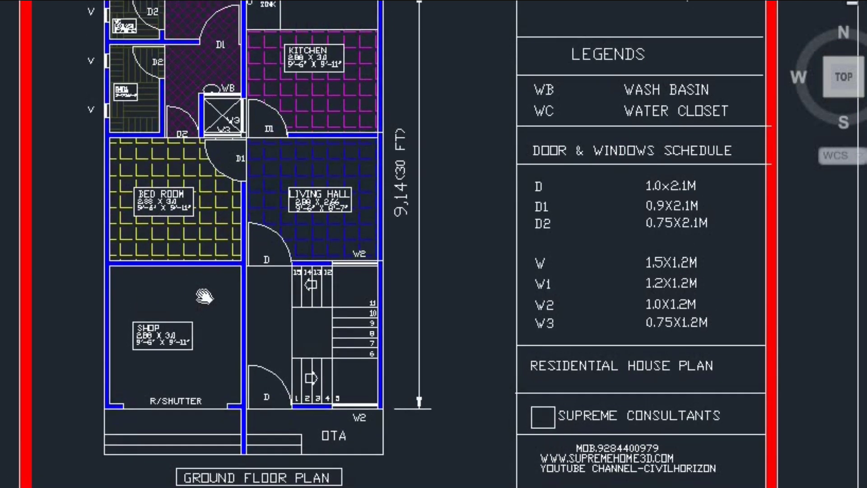
{"action": "scroll", "coordinate": [205, 292], "scroll_direction": "down", "scroll_amount": 2}
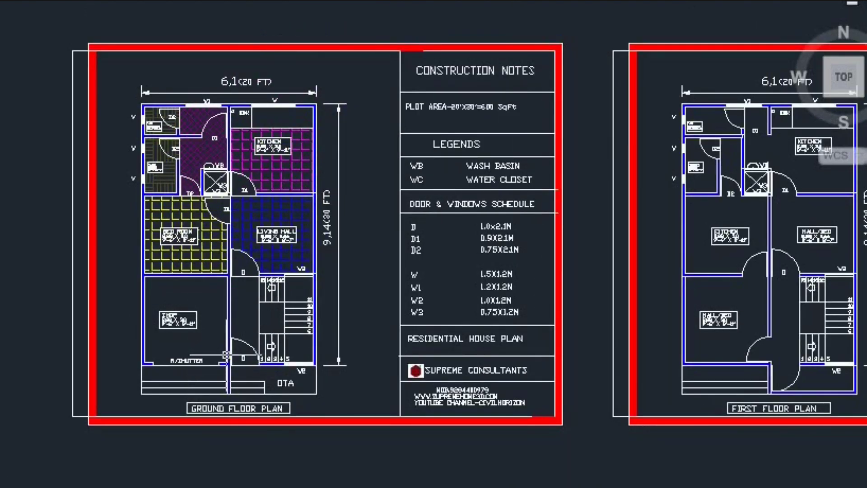
{"action": "scroll", "coordinate": [243, 334], "scroll_direction": "up", "scroll_amount": 3}
{"action": "scroll", "coordinate": [239, 307], "scroll_direction": "up", "scroll_amount": 3}
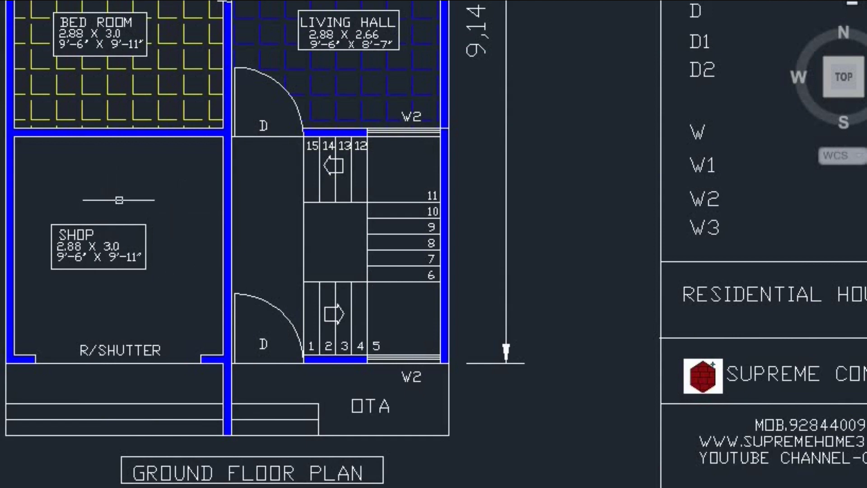
{"action": "middle_click_drag", "start_coordinate": [215, 202], "coordinate": [209, 259]}
{"action": "scroll", "coordinate": [209, 260], "scroll_direction": "down", "scroll_amount": 2}
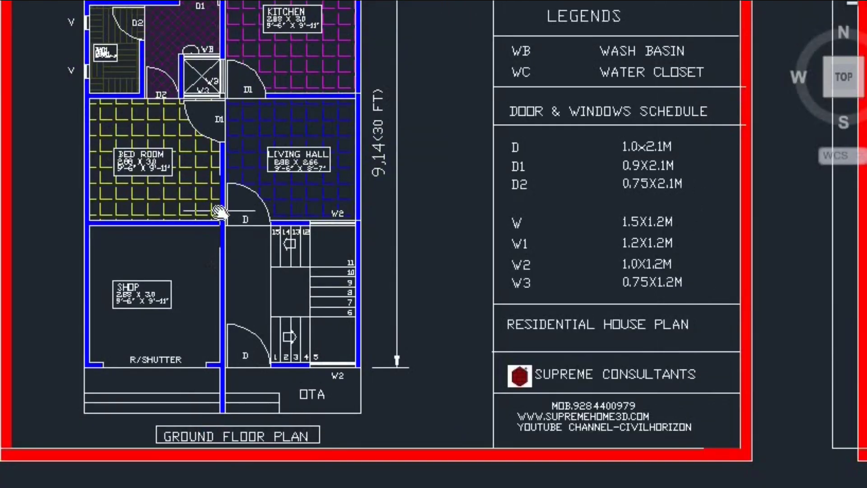
{"action": "scroll", "coordinate": [215, 244], "scroll_direction": "down", "scroll_amount": 2}
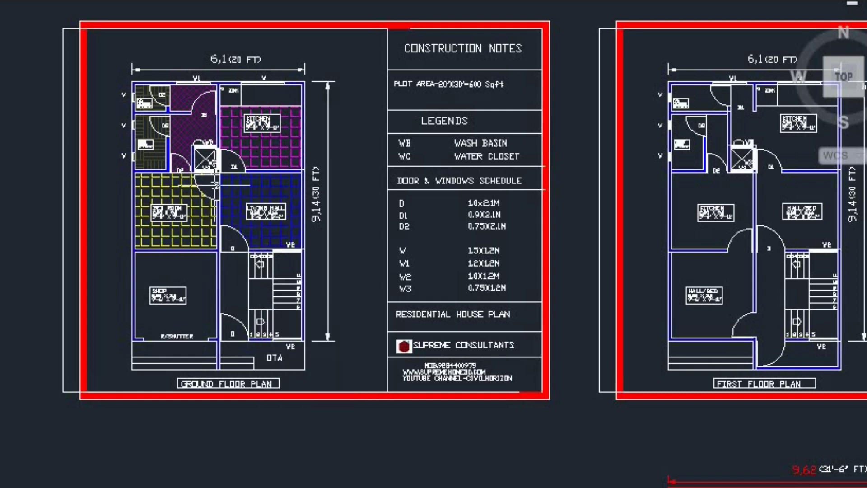
Step: Zoom in on the W3 window and D1 door, then partly out to the kitchen, toilet and hall
{"action": "scroll", "coordinate": [212, 143], "scroll_direction": "up", "scroll_amount": 8}
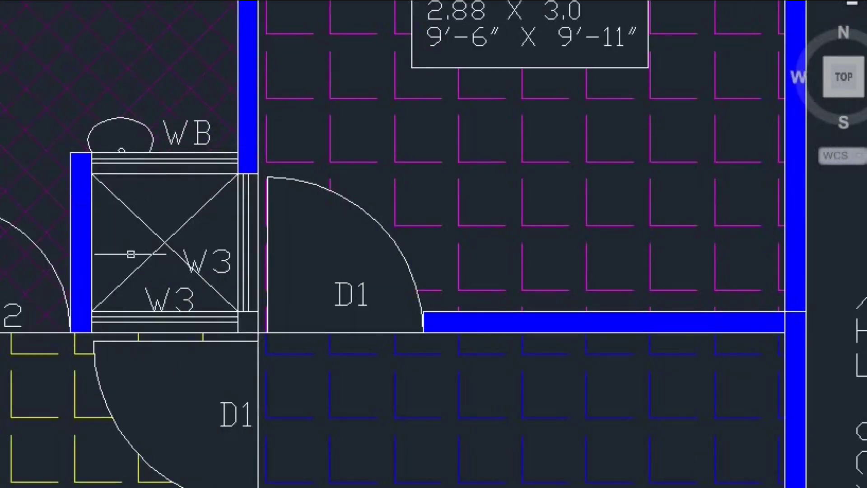
{"action": "scroll", "coordinate": [162, 236], "scroll_direction": "down", "scroll_amount": 5}
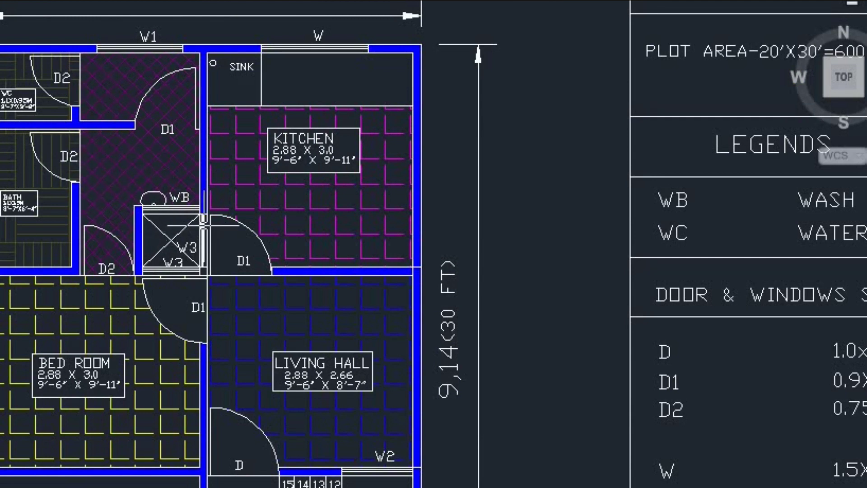
{"action": "scroll", "coordinate": [204, 224], "scroll_direction": "down", "scroll_amount": 2}
{"action": "scroll", "coordinate": [209, 249], "scroll_direction": "down", "scroll_amount": 1}
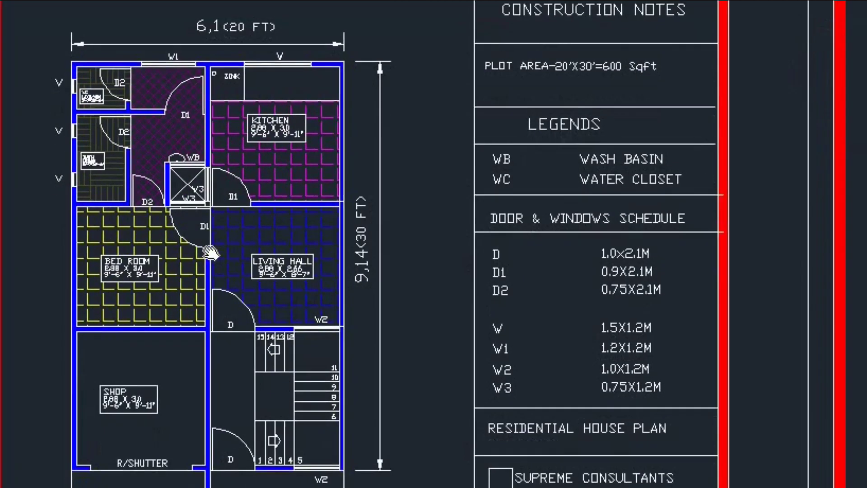
{"action": "scroll", "coordinate": [216, 255], "scroll_direction": "down", "scroll_amount": 2}
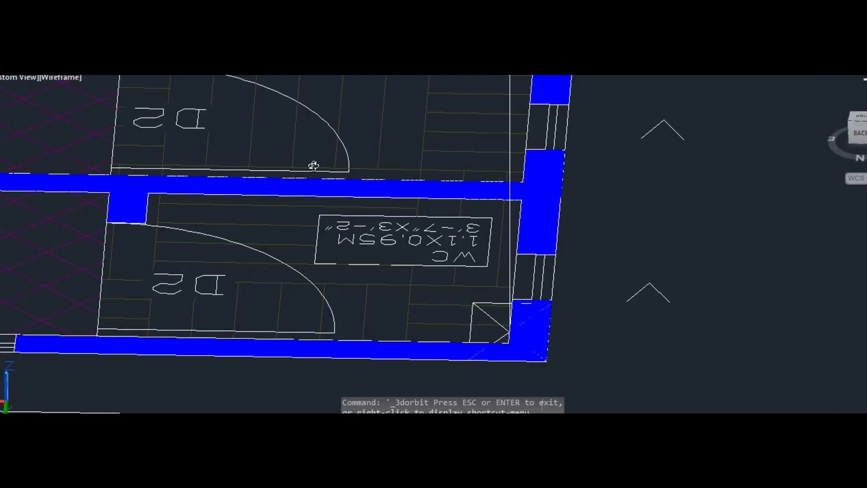
Step: Orbit the floor plan to an oblique angle and then back toward plan view
{"action": "mouse_move", "coordinate": [657, 300]}
{"action": "left_mouse_down"}
{"action": "mouse_move", "coordinate": [592, 296]}
{"action": "mouse_move", "coordinate": [594, 320]}
{"action": "mouse_move", "coordinate": [592, 309]}
{"action": "mouse_move", "coordinate": [637, 310]}
{"action": "mouse_move", "coordinate": [559, 306]}
{"action": "mouse_move", "coordinate": [621, 294]}
{"action": "mouse_move", "coordinate": [515, 309]}
{"action": "left_mouse_up"}
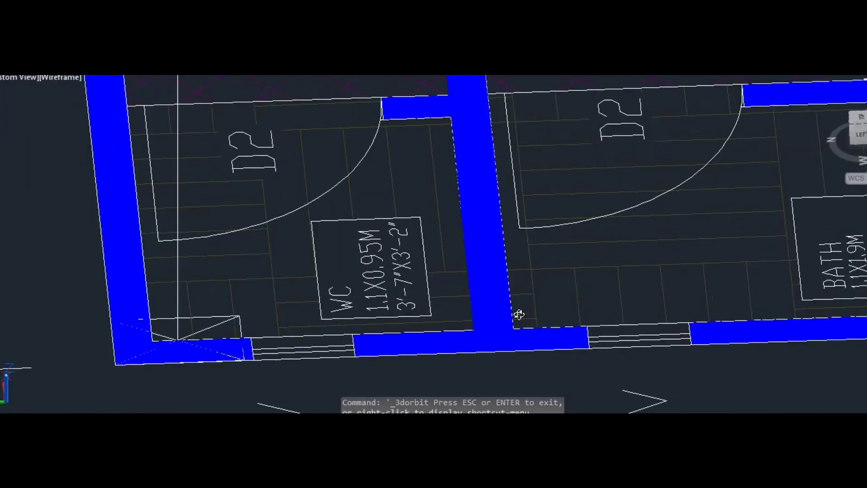
{"action": "mouse_move", "coordinate": [677, 283]}
{"action": "left_mouse_down"}
{"action": "mouse_move", "coordinate": [654, 289]}
{"action": "mouse_move", "coordinate": [640, 304]}
{"action": "mouse_move", "coordinate": [645, 315]}
{"action": "mouse_move", "coordinate": [646, 309]}
{"action": "left_mouse_up"}
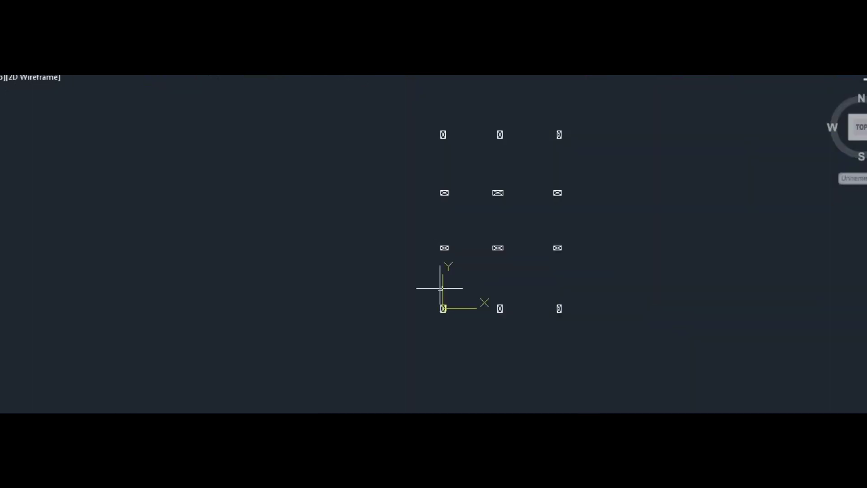
Step: Zoom and pan across the column layout to inspect the grid of column symbols
{"action": "mouse_move", "coordinate": [532, 271]}
{"action": "middle_mouse_down"}
{"action": "mouse_move", "coordinate": [504, 284]}
{"action": "mouse_move", "coordinate": [494, 240]}
{"action": "middle_mouse_up"}
{"action": "scroll", "coordinate": [504, 282], "scroll_direction": "up", "scroll_amount": 4}
{"action": "scroll", "coordinate": [307, 337], "scroll_direction": "up", "scroll_amount": 5}
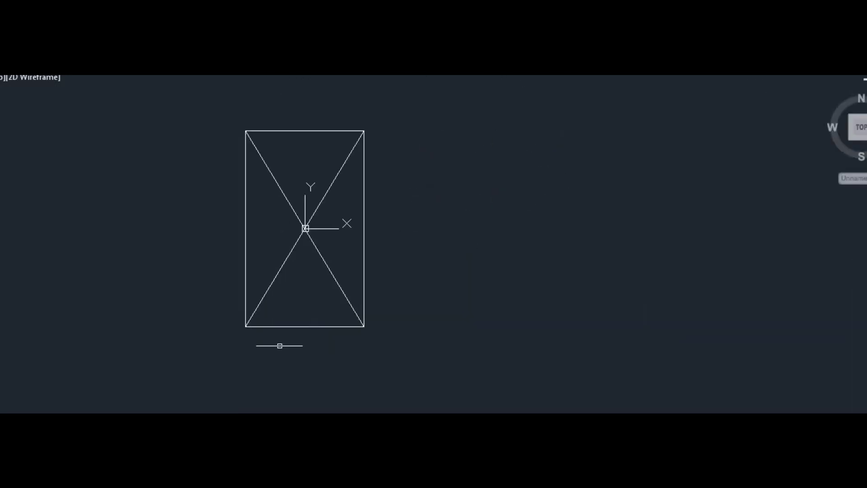
{"action": "scroll", "coordinate": [330, 271], "scroll_direction": "down", "scroll_amount": 3}
{"action": "scroll", "coordinate": [308, 320], "scroll_direction": "down", "scroll_amount": 3}
{"action": "scroll", "coordinate": [340, 319], "scroll_direction": "down", "scroll_amount": 2}
{"action": "middle_click_drag", "start_coordinate": [499, 251], "coordinate": [488, 325]}
{"action": "middle_click_drag", "start_coordinate": [479, 171], "coordinate": [474, 281]}
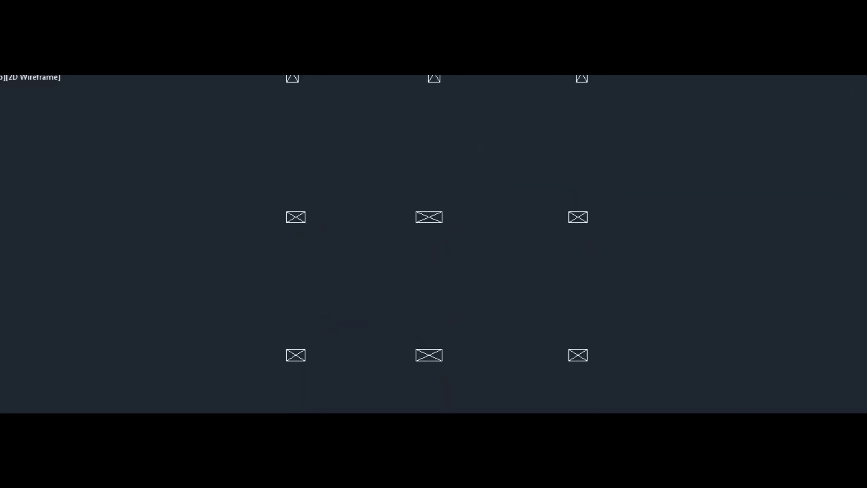
{"action": "middle_click_drag", "start_coordinate": [402, 114], "coordinate": [398, 199]}
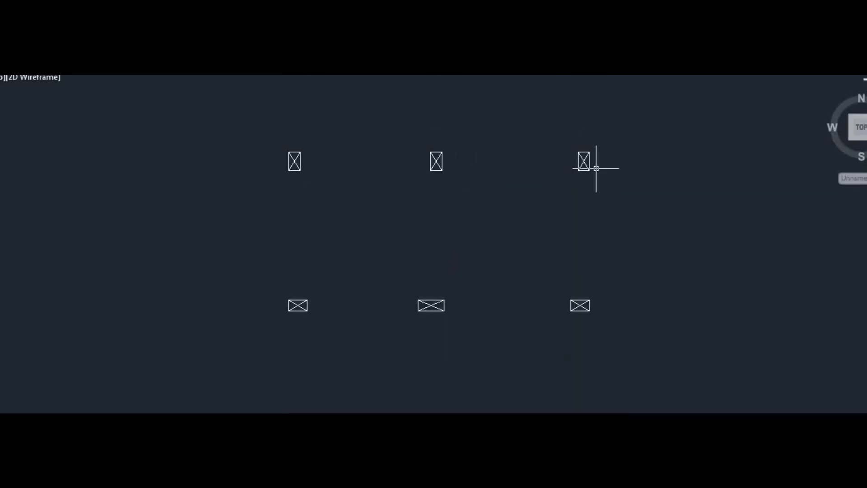
{"action": "scroll", "coordinate": [424, 190], "scroll_direction": "down", "scroll_amount": 6}
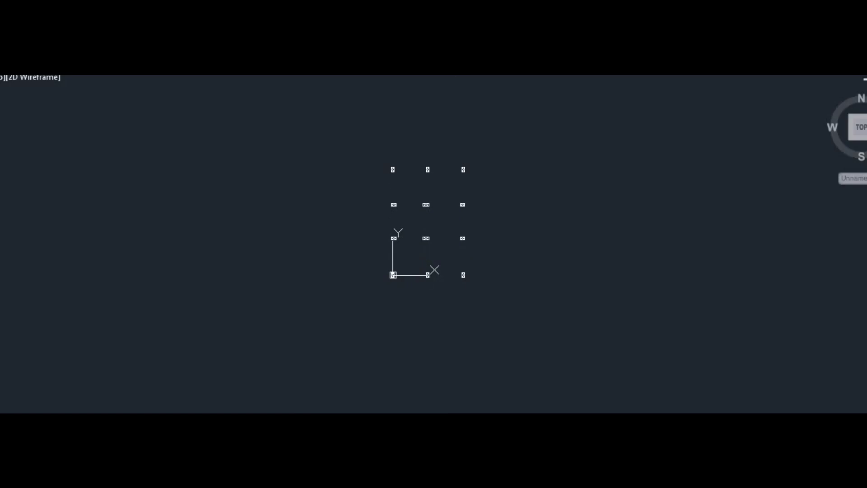
{"action": "scroll", "coordinate": [413, 289], "scroll_direction": "up", "scroll_amount": 2}
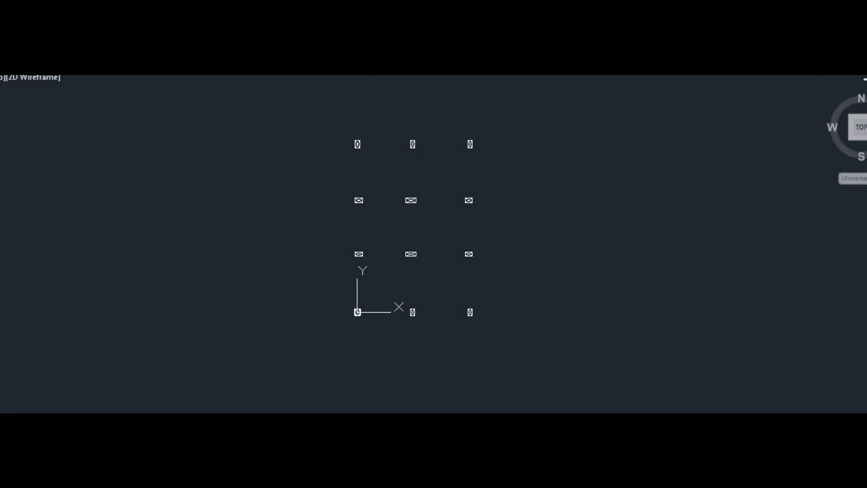
Step: Switch to SE Isometric and frame all twelve footings with their column lines
{"action": "left_click", "coordinate": [228, 63]}
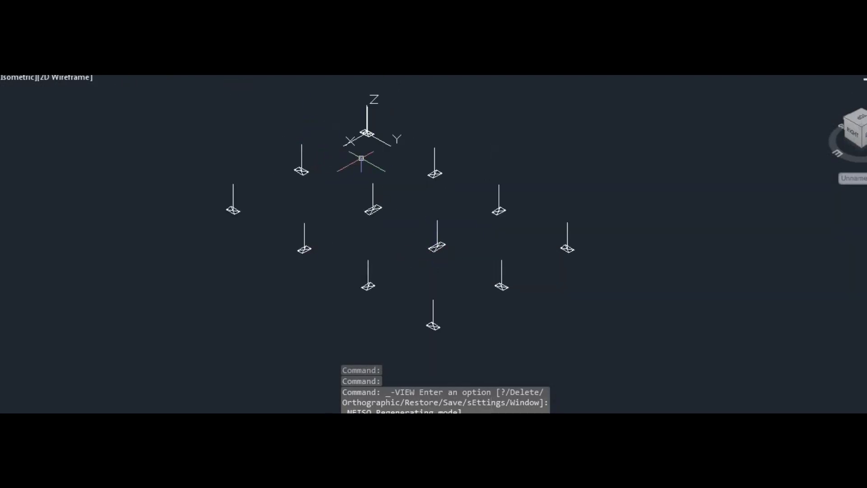
{"action": "scroll", "coordinate": [363, 157], "scroll_direction": "up", "scroll_amount": 2}
{"action": "scroll", "coordinate": [366, 155], "scroll_direction": "up", "scroll_amount": 3}
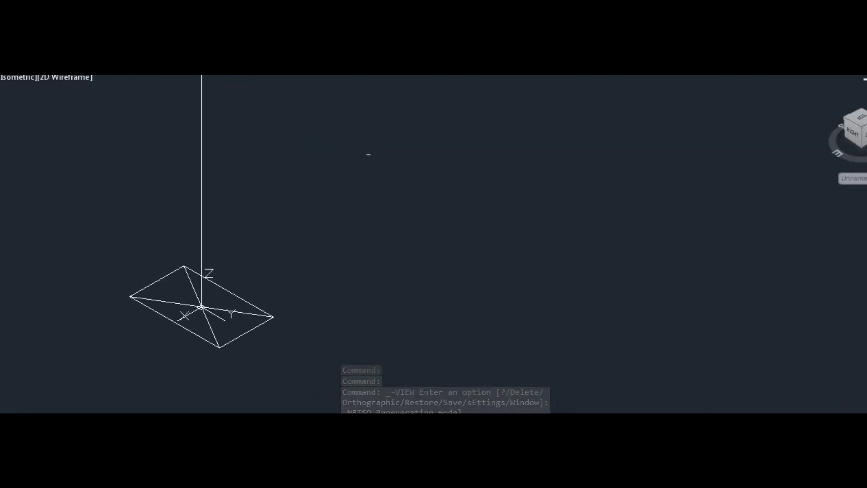
{"action": "scroll", "coordinate": [369, 154], "scroll_direction": "down", "scroll_amount": 5}
{"action": "middle_click_drag", "start_coordinate": [416, 274], "coordinate": [414, 255]}
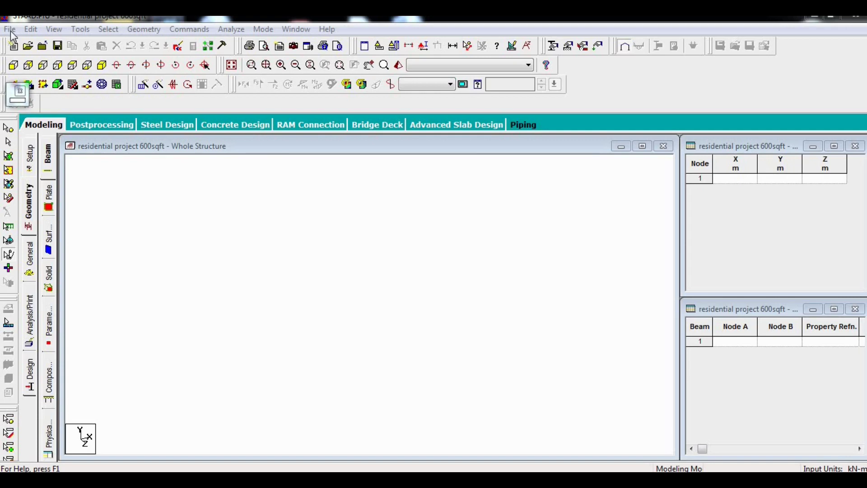
Step: Start a 3D DXF import and browse to the CivilHorizon-Channel folder on New Volume (E:)
{"action": "left_click", "coordinate": [10, 30]}
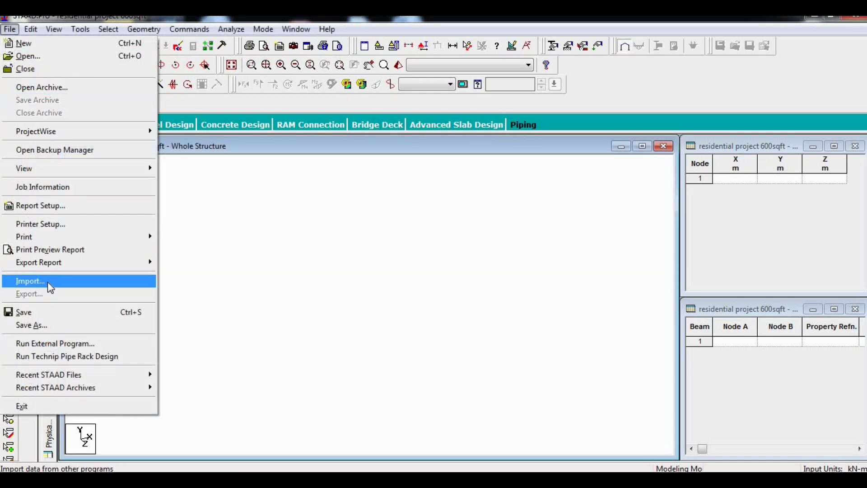
{"action": "left_click", "coordinate": [32, 281]}
{"action": "left_click", "coordinate": [396, 290]}
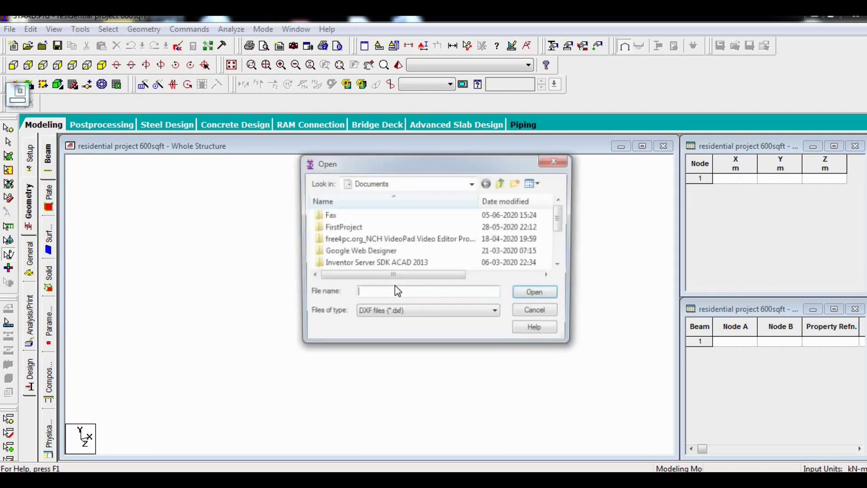
{"action": "left_click", "coordinate": [473, 184]}
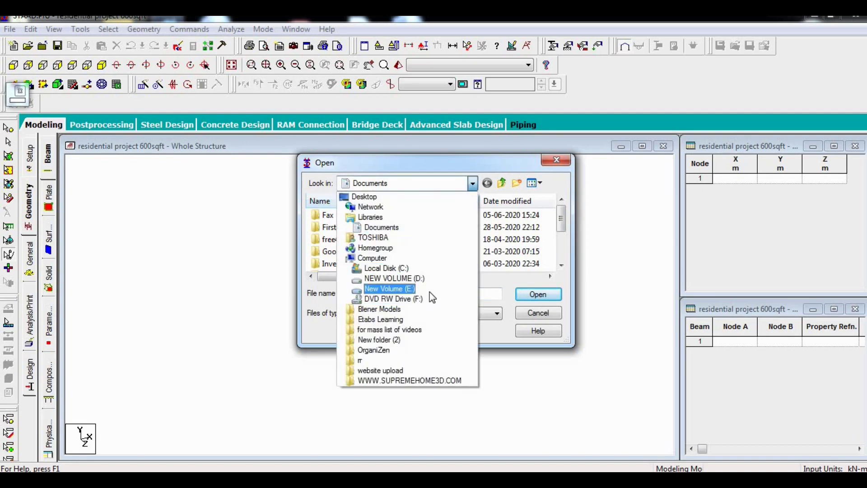
{"action": "left_click", "coordinate": [429, 293]}
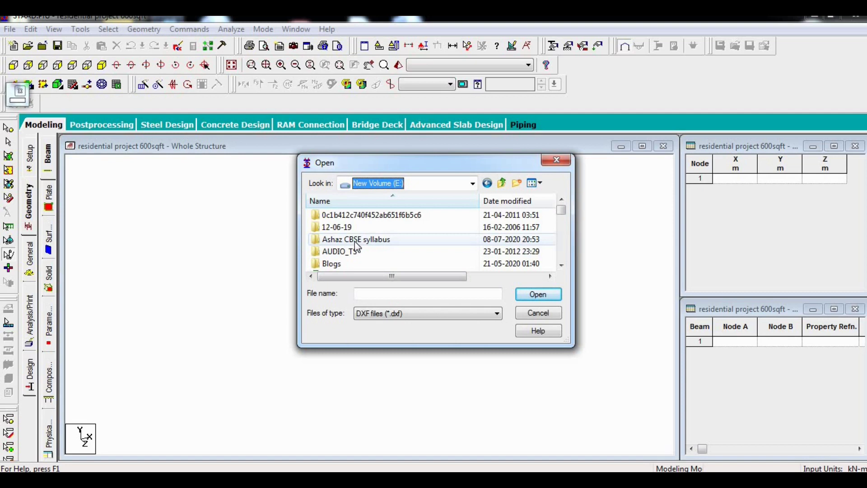
{"action": "scroll", "coordinate": [368, 248], "scroll_direction": "down", "scroll_amount": 1}
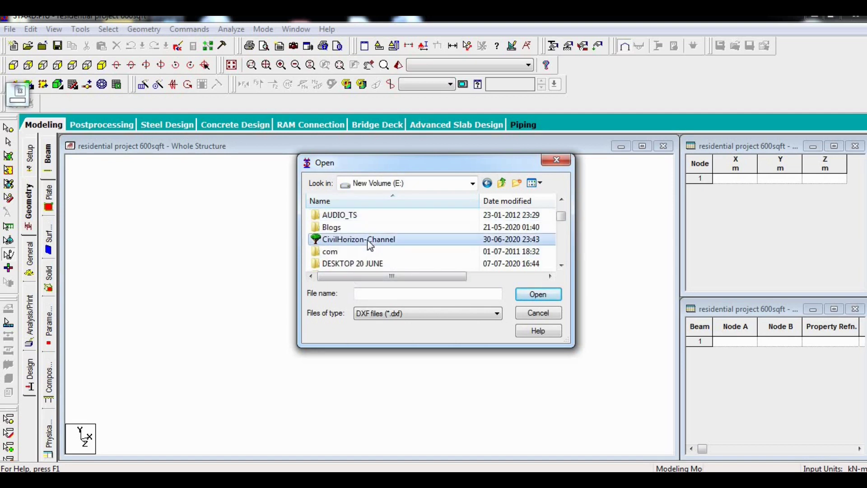
{"action": "double_click", "coordinate": [369, 241]}
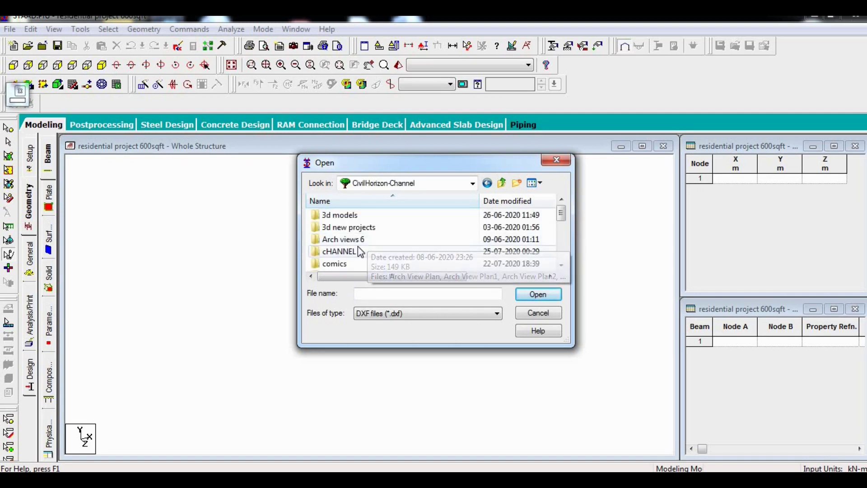
Step: Navigate through cHANNEL and Adv Low Budget housing 3D into the Architectural views DM folder
{"action": "left_click", "coordinate": [359, 245]}
{"action": "scroll", "coordinate": [369, 258], "scroll_direction": "down", "scroll_amount": 1}
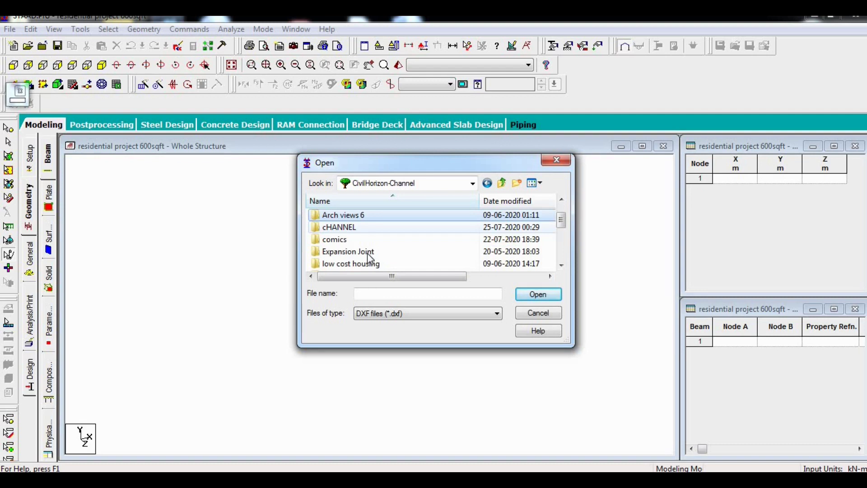
{"action": "scroll", "coordinate": [368, 255], "scroll_direction": "down", "scroll_amount": 1}
{"action": "scroll", "coordinate": [398, 259], "scroll_direction": "down", "scroll_amount": 1}
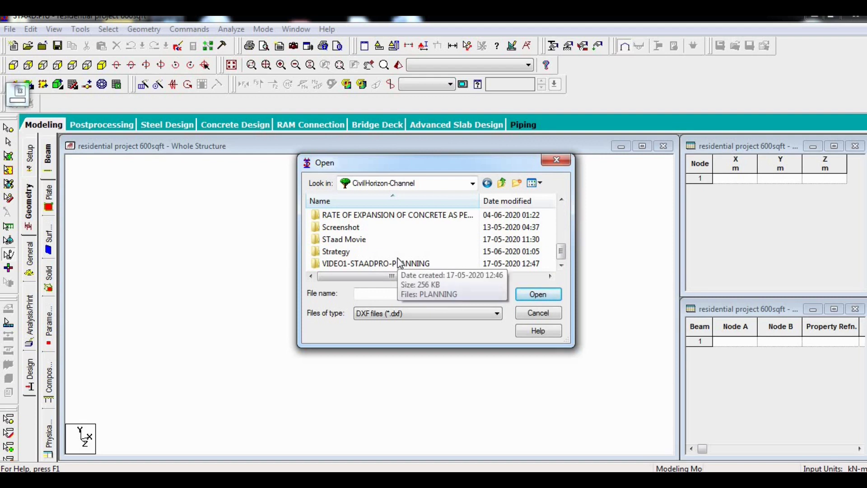
{"action": "scroll", "coordinate": [337, 249], "scroll_direction": "up", "scroll_amount": 1}
{"action": "scroll", "coordinate": [337, 249], "scroll_direction": "up", "scroll_amount": 1}
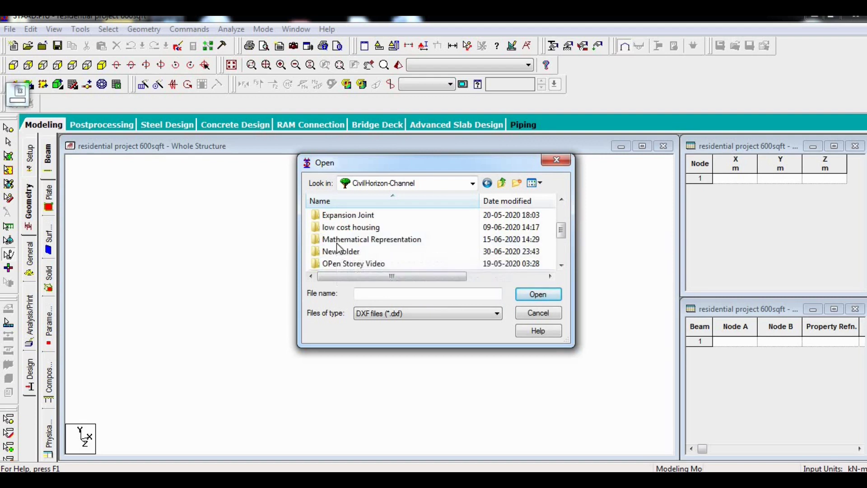
{"action": "scroll", "coordinate": [341, 249], "scroll_direction": "up", "scroll_amount": 3}
{"action": "double_click", "coordinate": [344, 251]}
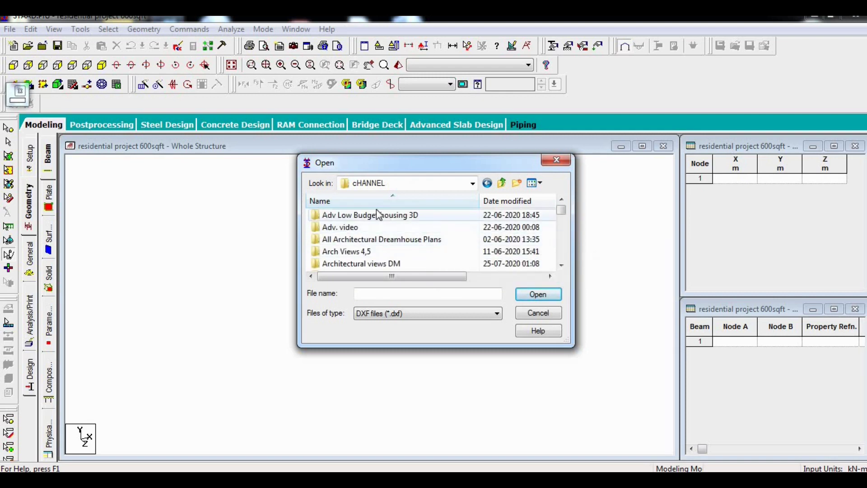
{"action": "left_click", "coordinate": [376, 217]}
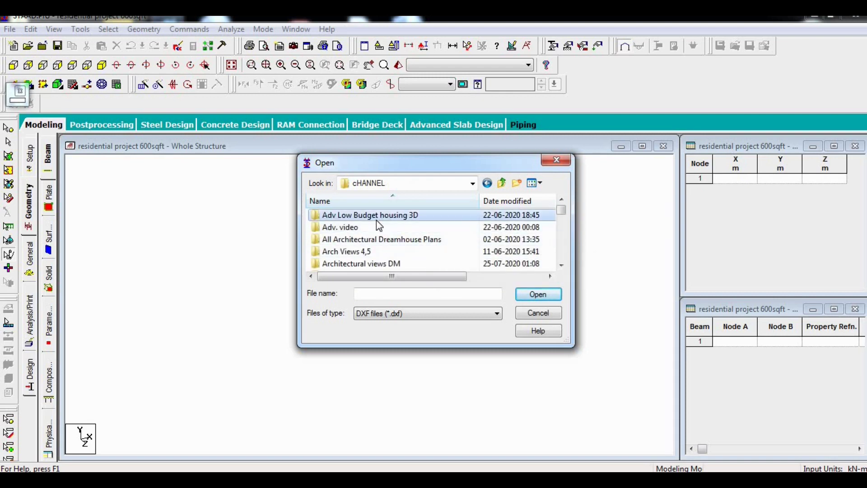
{"action": "double_click", "coordinate": [386, 266]}
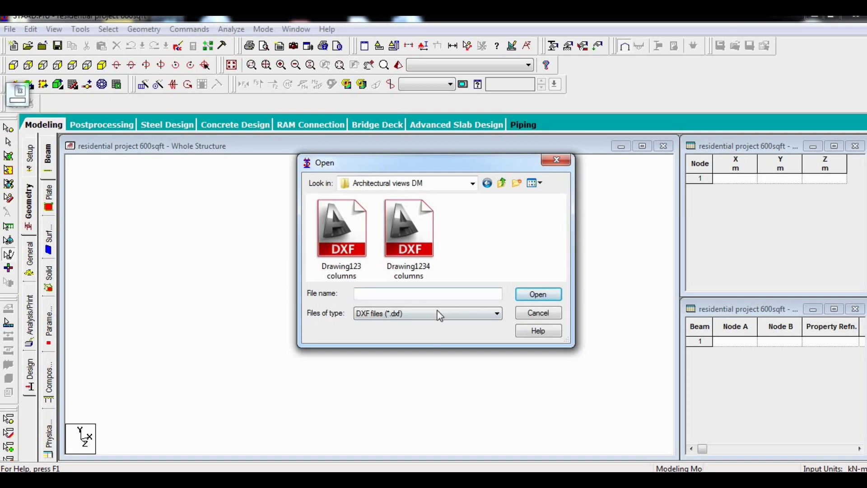
Step: Import Drawing1234 columns with Y up, in Meter and KiloNewton units
{"action": "left_click", "coordinate": [420, 267]}
{"action": "left_click", "coordinate": [525, 294]}
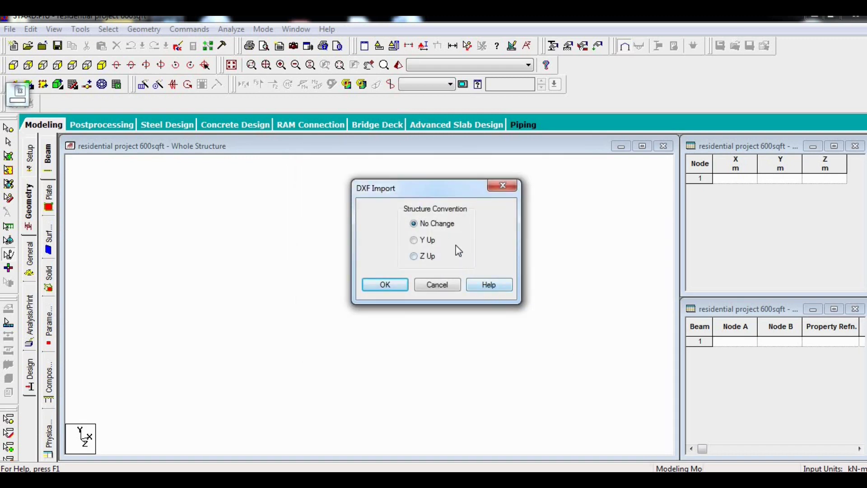
{"action": "left_click", "coordinate": [418, 242]}
{"action": "left_click", "coordinate": [385, 285]}
{"action": "left_click", "coordinate": [399, 295]}
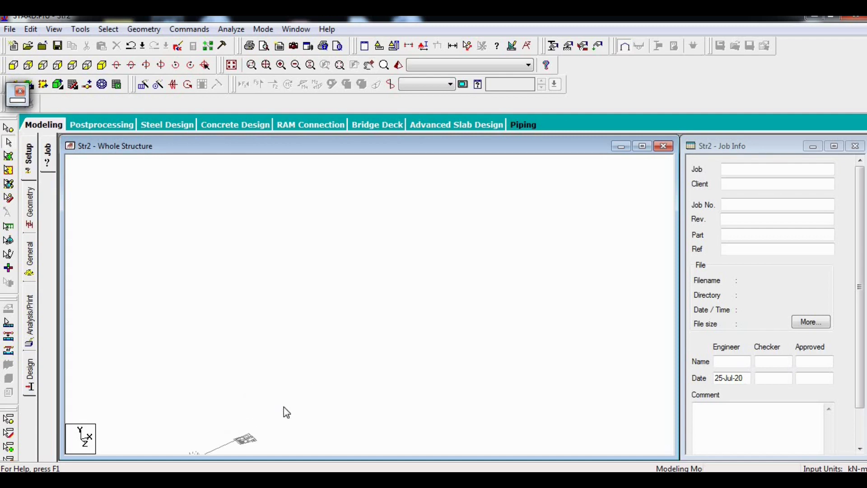
Step: Centre the imported Str2 structure, try a Zoom Window, then close the extra zoom window
{"action": "left_click_drag", "start_coordinate": [300, 400], "coordinate": [466, 218]}
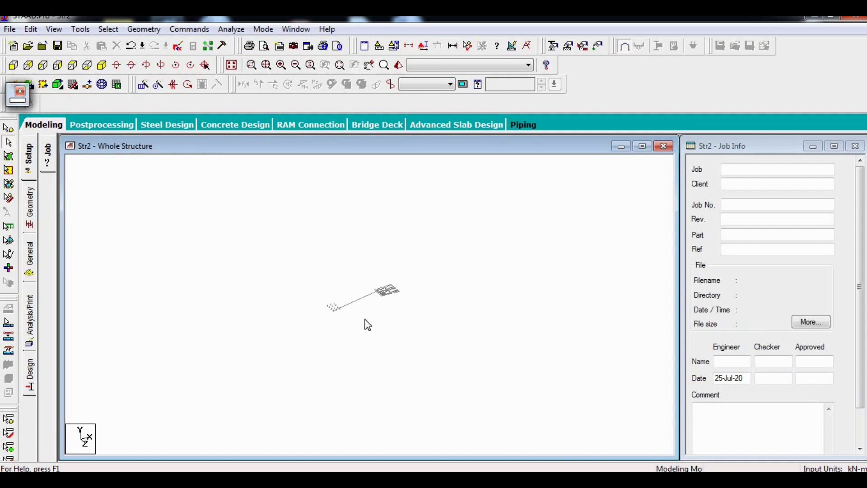
{"action": "left_click", "coordinate": [252, 65]}
{"action": "left_click_drag", "start_coordinate": [363, 281], "coordinate": [318, 309]}
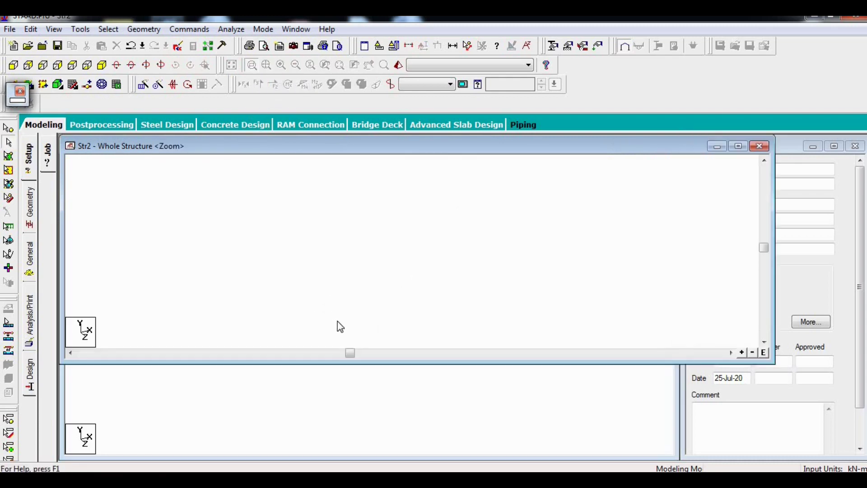
{"action": "left_click", "coordinate": [759, 146]}
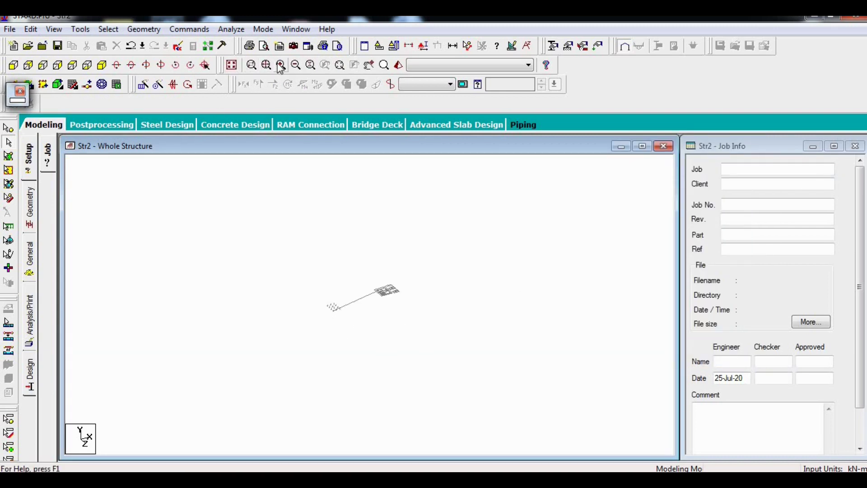
Step: Zoom into the imported structure and pan so the column supports and plan outline sit centred
{"action": "left_click", "coordinate": [340, 65]}
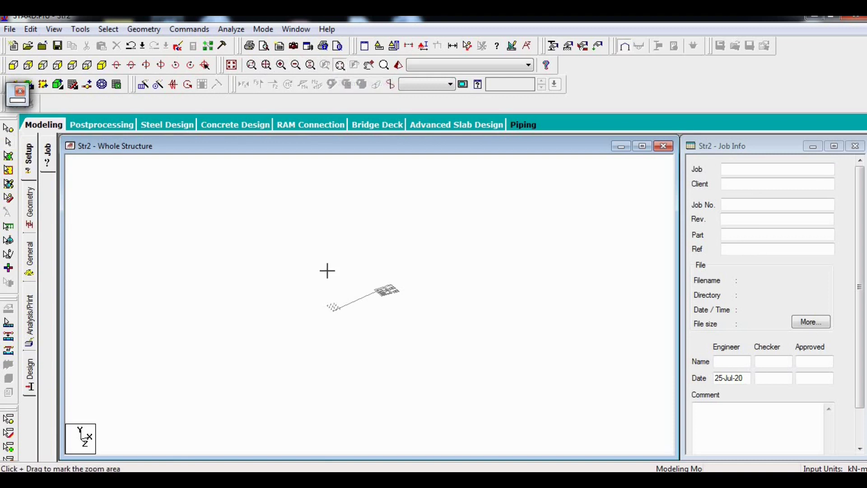
{"action": "left_click_drag", "start_coordinate": [321, 296], "coordinate": [359, 329]}
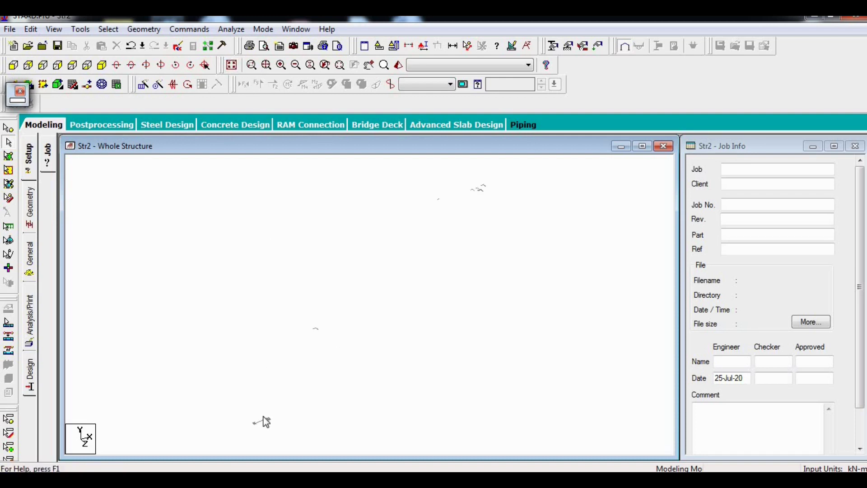
{"action": "mouse_move", "coordinate": [255, 418]}
{"action": "middle_mouse_down"}
{"action": "mouse_move", "coordinate": [391, 283]}
{"action": "mouse_move", "coordinate": [378, 325]}
{"action": "mouse_move", "coordinate": [287, 381]}
{"action": "mouse_move", "coordinate": [353, 228]}
{"action": "mouse_move", "coordinate": [248, 284]}
{"action": "mouse_move", "coordinate": [248, 335]}
{"action": "mouse_move", "coordinate": [483, 162]}
{"action": "middle_mouse_up"}
{"action": "key", "text": "Escape"}
{"action": "scroll", "coordinate": [310, 257], "scroll_direction": "down", "scroll_amount": 3}
{"action": "mouse_move", "coordinate": [422, 450]}
{"action": "middle_mouse_down"}
{"action": "mouse_move", "coordinate": [410, 290]}
{"action": "mouse_move", "coordinate": [387, 294]}
{"action": "mouse_move", "coordinate": [337, 362]}
{"action": "mouse_move", "coordinate": [397, 310]}
{"action": "mouse_move", "coordinate": [362, 314]}
{"action": "mouse_move", "coordinate": [300, 385]}
{"action": "mouse_move", "coordinate": [420, 273]}
{"action": "mouse_move", "coordinate": [389, 284]}
{"action": "mouse_move", "coordinate": [302, 384]}
{"action": "mouse_move", "coordinate": [294, 379]}
{"action": "mouse_move", "coordinate": [480, 252]}
{"action": "mouse_move", "coordinate": [371, 335]}
{"action": "mouse_move", "coordinate": [306, 412]}
{"action": "mouse_move", "coordinate": [550, 193]}
{"action": "mouse_move", "coordinate": [503, 223]}
{"action": "mouse_move", "coordinate": [429, 300]}
{"action": "mouse_move", "coordinate": [384, 387]}
{"action": "mouse_move", "coordinate": [344, 414]}
{"action": "mouse_move", "coordinate": [484, 225]}
{"action": "mouse_move", "coordinate": [381, 329]}
{"action": "mouse_move", "coordinate": [343, 341]}
{"action": "mouse_move", "coordinate": [321, 377]}
{"action": "mouse_move", "coordinate": [433, 251]}
{"action": "mouse_move", "coordinate": [377, 337]}
{"action": "mouse_move", "coordinate": [412, 307]}
{"action": "mouse_move", "coordinate": [414, 280]}
{"action": "mouse_move", "coordinate": [336, 371]}
{"action": "mouse_move", "coordinate": [329, 280]}
{"action": "mouse_move", "coordinate": [342, 352]}
{"action": "mouse_move", "coordinate": [315, 377]}
{"action": "mouse_move", "coordinate": [370, 331]}
{"action": "mouse_move", "coordinate": [403, 263]}
{"action": "middle_mouse_up"}
Step: Delete the imported floor plan linework (166 beams) and its leftover unattached nodes
{"action": "left_click_drag", "start_coordinate": [612, 175], "coordinate": [494, 291]}
{"action": "key", "text": "Delete"}
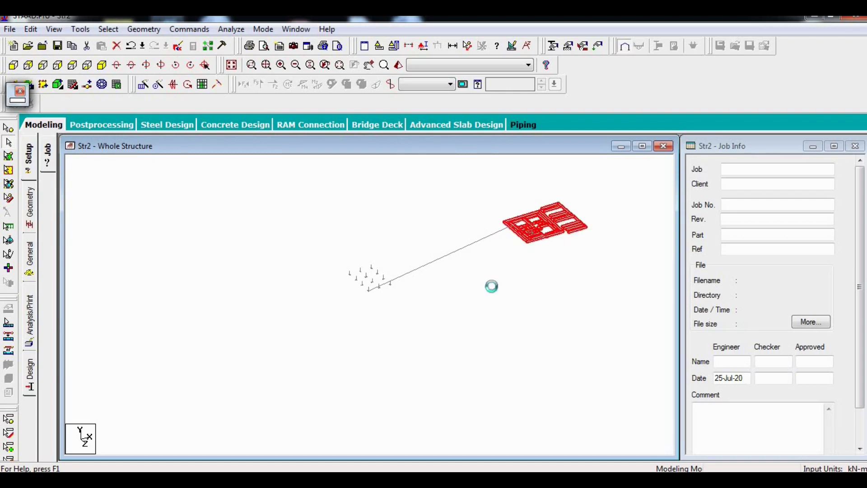
{"action": "left_click", "coordinate": [477, 276]}
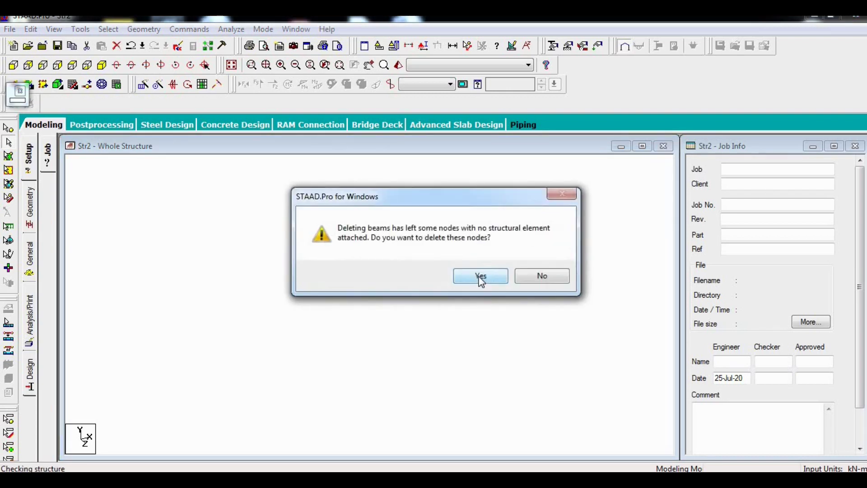
{"action": "left_click", "coordinate": [481, 276]}
Step: Delete the long connecting beam 37 and its orphaned nodes, then recentre the supports
{"action": "left_click", "coordinate": [428, 268]}
{"action": "key", "text": "Delete"}
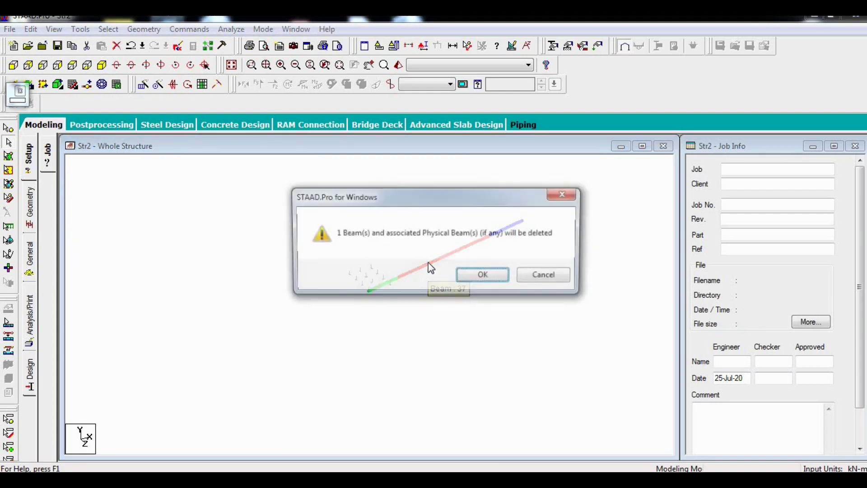
{"action": "key", "text": "Return"}
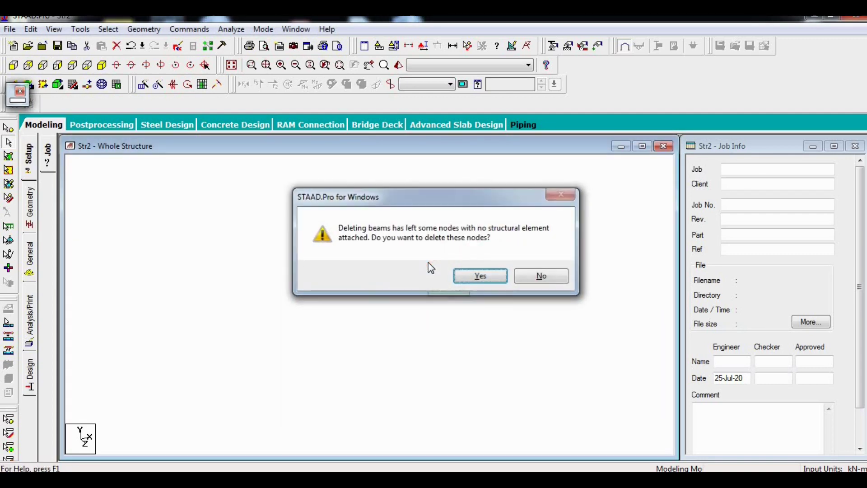
{"action": "key", "text": "Return"}
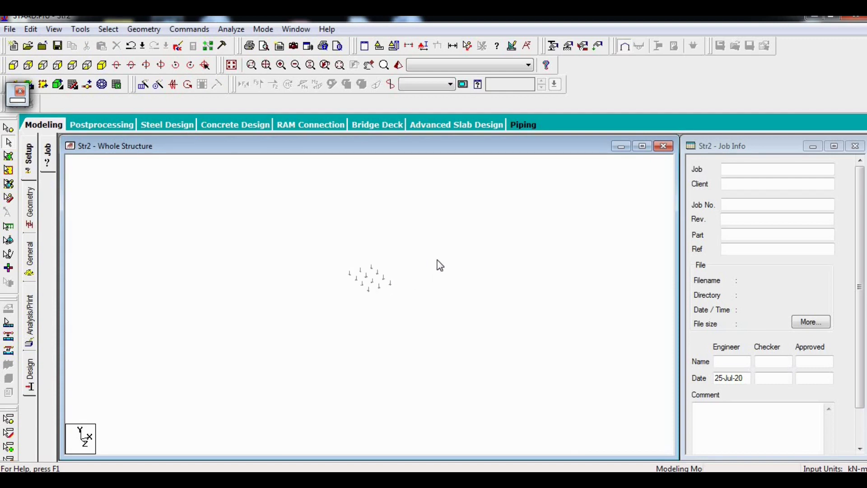
{"action": "middle_click_drag", "start_coordinate": [414, 242], "coordinate": [281, 339]}
{"action": "mouse_move", "coordinate": [242, 382]}
{"action": "middle_mouse_down"}
{"action": "mouse_move", "coordinate": [431, 285]}
{"action": "mouse_move", "coordinate": [425, 289]}
{"action": "middle_mouse_up"}
{"action": "mouse_move", "coordinate": [357, 364]}
{"action": "middle_mouse_down"}
{"action": "mouse_move", "coordinate": [308, 395]}
{"action": "mouse_move", "coordinate": [420, 308]}
{"action": "middle_mouse_up"}
{"action": "mouse_move", "coordinate": [420, 308]}
{"action": "middle_mouse_down"}
{"action": "mouse_move", "coordinate": [312, 411]}
{"action": "mouse_move", "coordinate": [365, 340]}
{"action": "mouse_move", "coordinate": [535, 182]}
{"action": "mouse_move", "coordinate": [451, 298]}
{"action": "mouse_move", "coordinate": [400, 346]}
{"action": "mouse_move", "coordinate": [353, 373]}
{"action": "middle_mouse_up"}
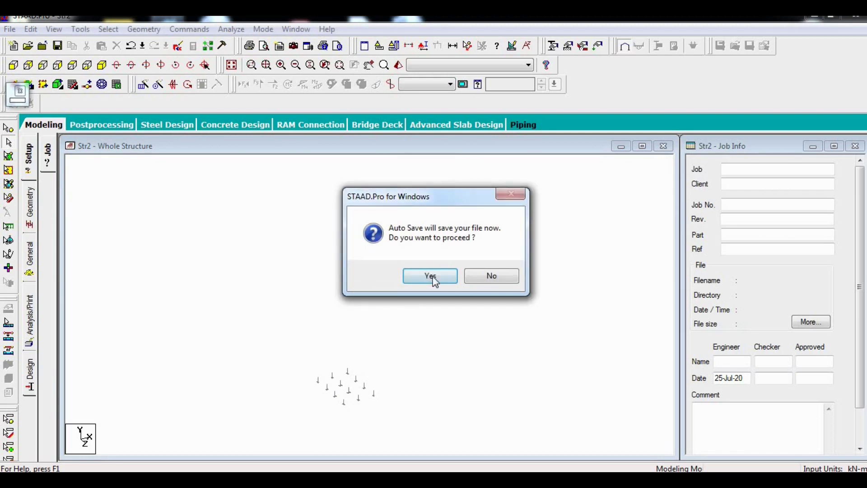
Step: Accept Auto Save and save the model as Str2
{"action": "left_click", "coordinate": [431, 279]}
{"action": "left_click", "coordinate": [375, 264]}
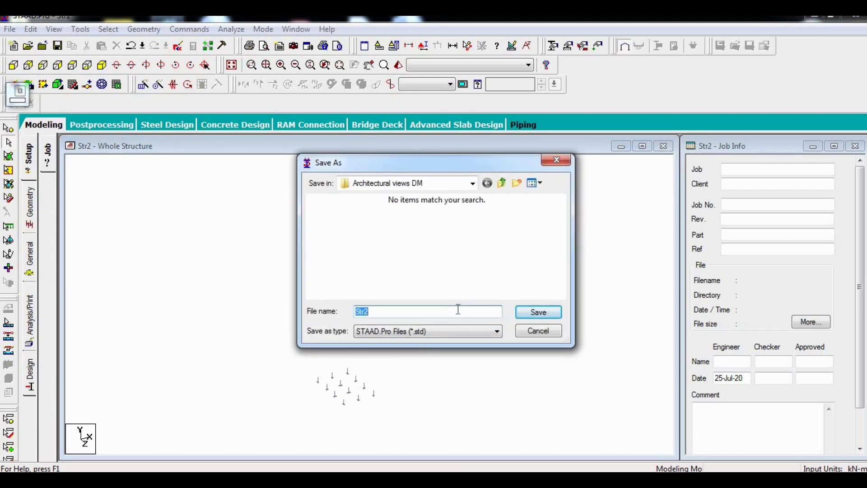
{"action": "left_click", "coordinate": [527, 312]}
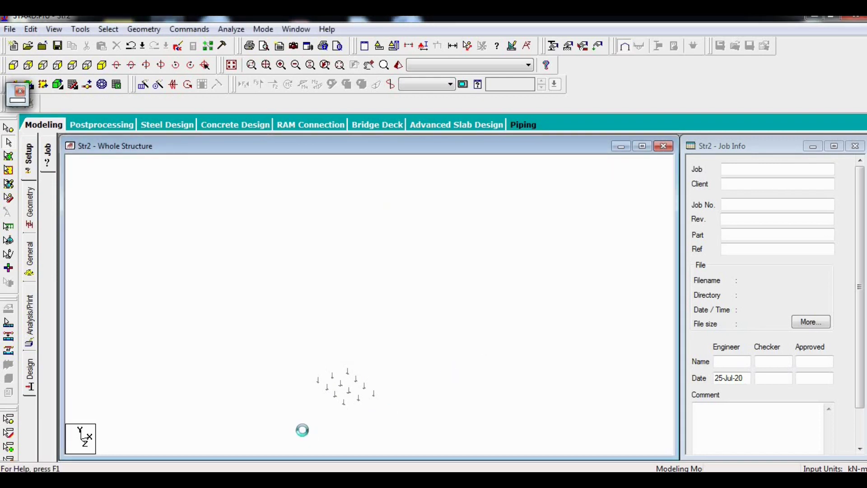
Step: Pan and zoom-window in on the support points
{"action": "middle_click_drag", "start_coordinate": [310, 417], "coordinate": [416, 309]}
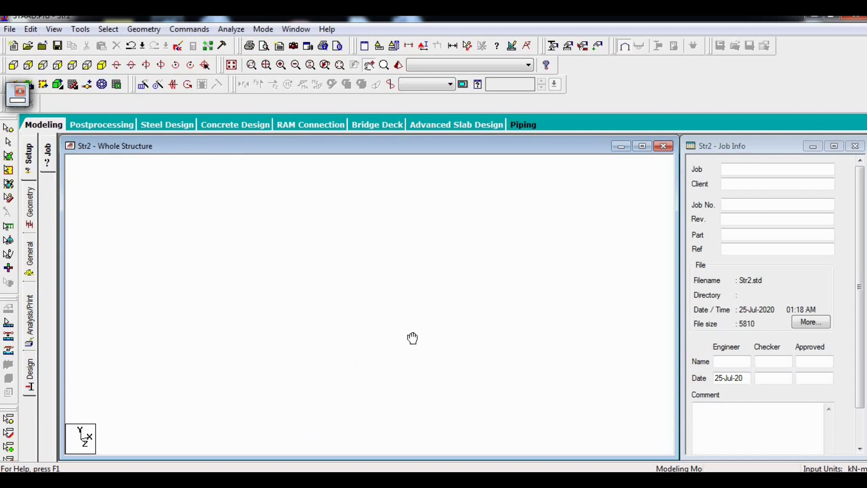
{"action": "left_click", "coordinate": [339, 65]}
{"action": "left_click_drag", "start_coordinate": [419, 258], "coordinate": [492, 318]}
Step: Delete the stray members at upper right along with their orphaned nodes
{"action": "left_click_drag", "start_coordinate": [443, 165], "coordinate": [521, 216]}
{"action": "left_click", "coordinate": [409, 242]}
{"action": "left_click_drag", "start_coordinate": [415, 161], "coordinate": [511, 248]}
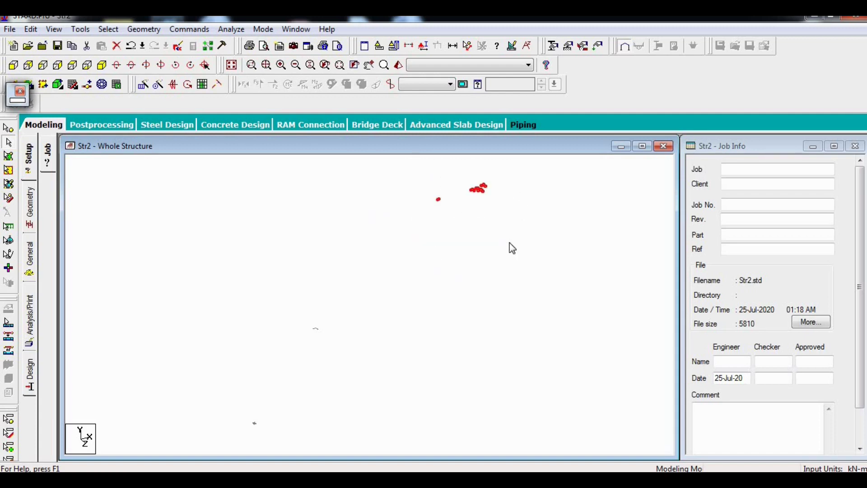
{"action": "key", "text": "Delete"}
{"action": "key", "text": "Return"}
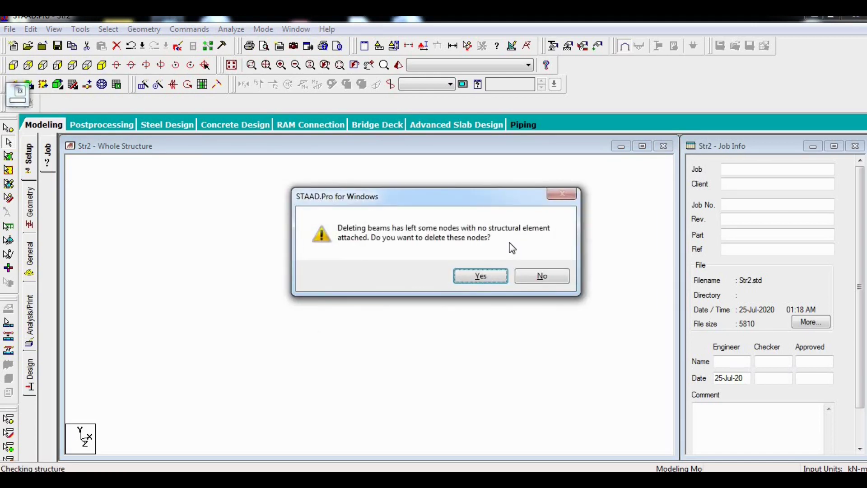
{"action": "left_click", "coordinate": [477, 276]}
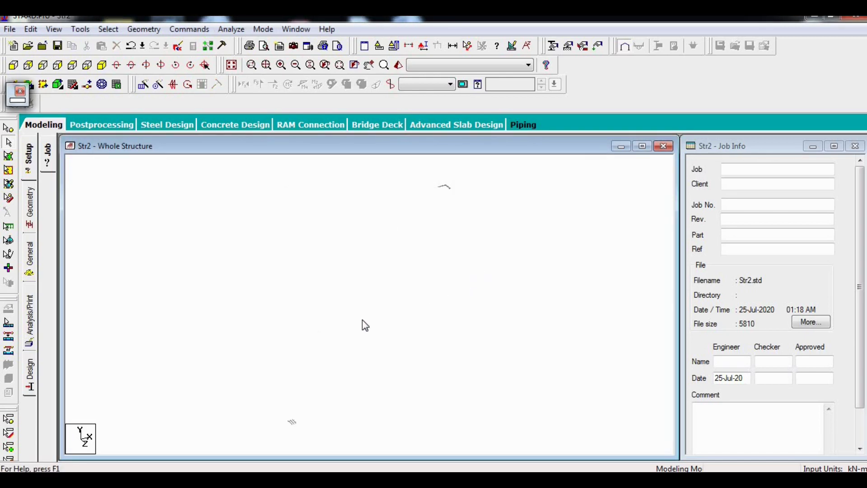
Step: Delete the remaining beam fragment and its nodes, then restore the window smaller
{"action": "left_click_drag", "start_coordinate": [391, 177], "coordinate": [486, 223]}
{"action": "key", "text": "Delete"}
{"action": "key", "text": "Return"}
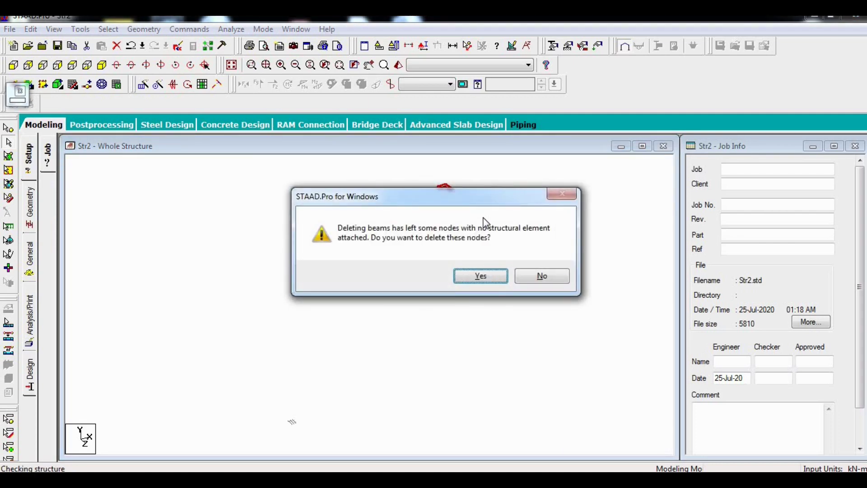
{"action": "key", "text": "Return"}
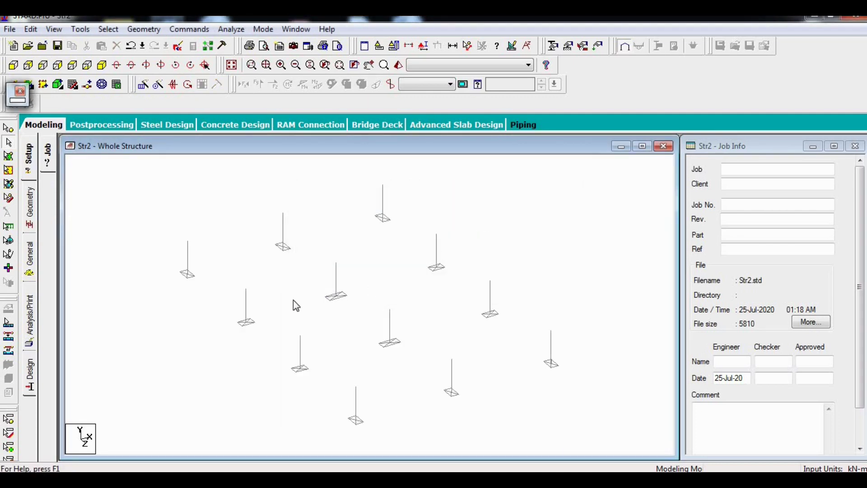
{"action": "scroll", "coordinate": [340, 415], "scroll_direction": "up", "scroll_amount": 1}
{"action": "scroll", "coordinate": [340, 415], "scroll_direction": "up", "scroll_amount": 1}
{"action": "scroll", "coordinate": [323, 359], "scroll_direction": "down", "scroll_amount": 2}
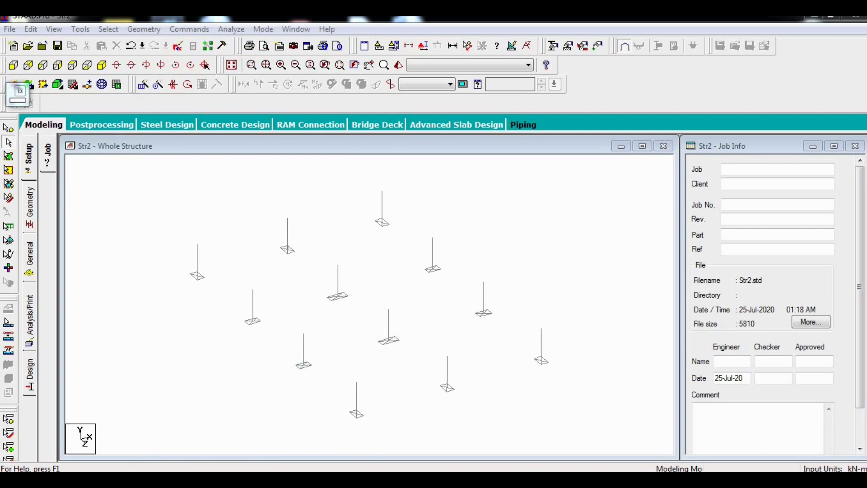
{"action": "double_click", "coordinate": [444, 19]}
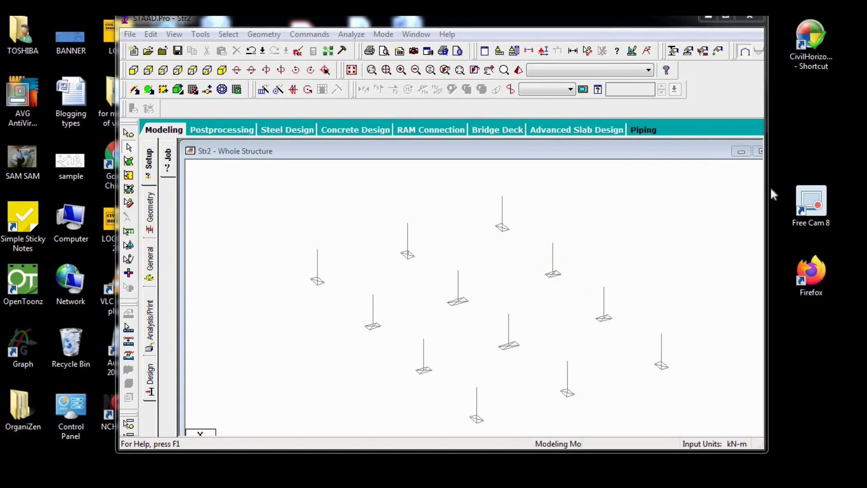
{"action": "double_click", "coordinate": [807, 186]}
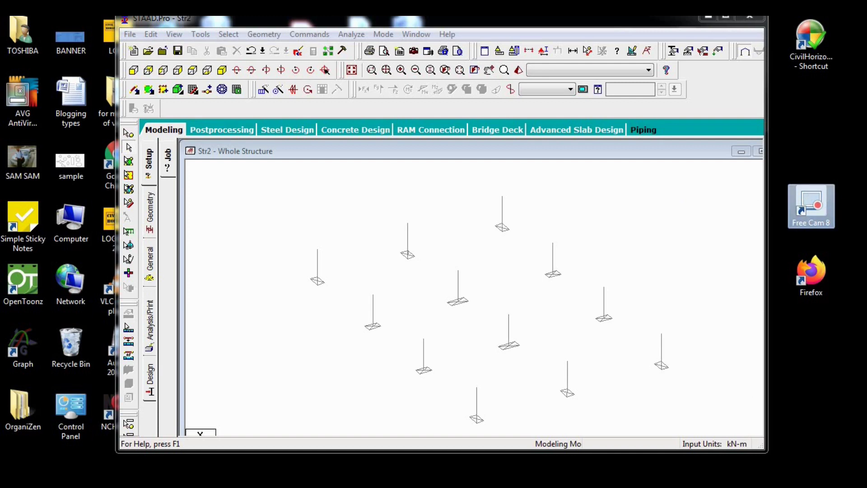
{"action": "left_click", "coordinate": [740, 480]}
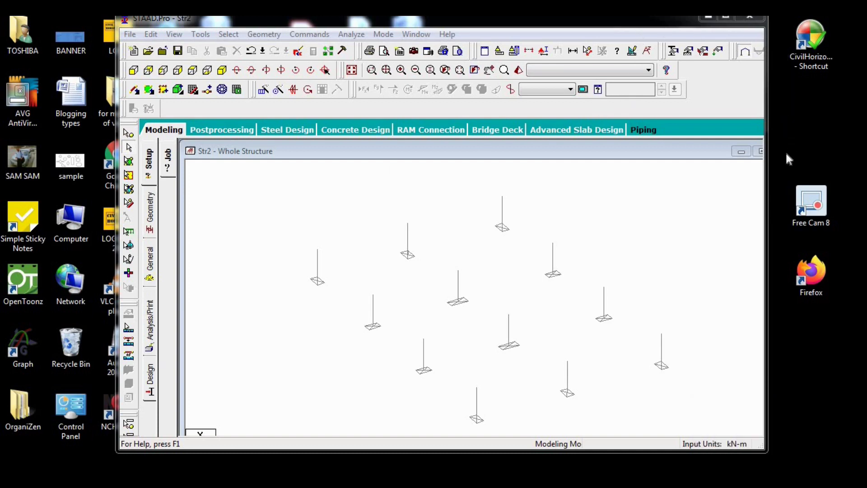
{"action": "double_click", "coordinate": [811, 212]}
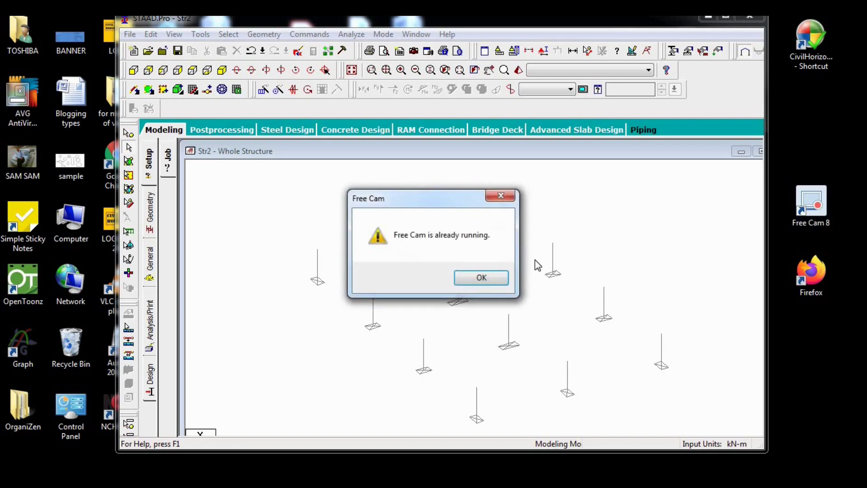
{"action": "left_click", "coordinate": [481, 278]}
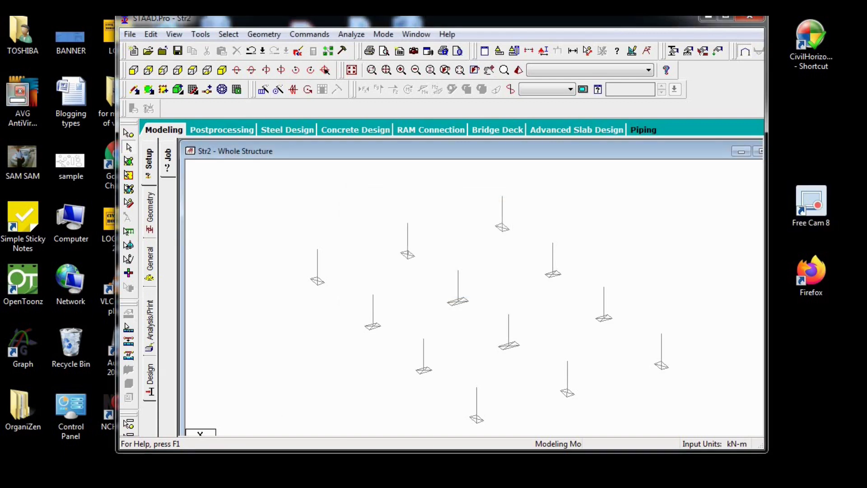
{"action": "key", "text": "super"}
{"action": "left_click", "coordinate": [440, 358]}
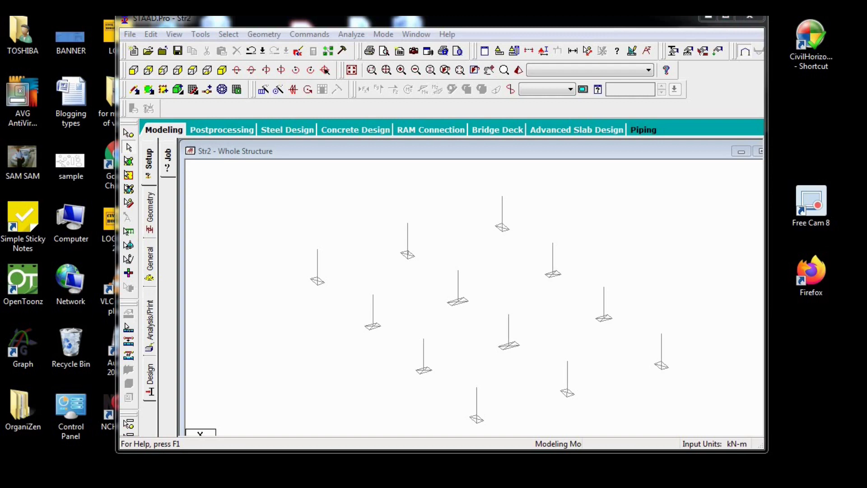
{"action": "left_click_drag", "start_coordinate": [612, 19], "coordinate": [610, 33]}
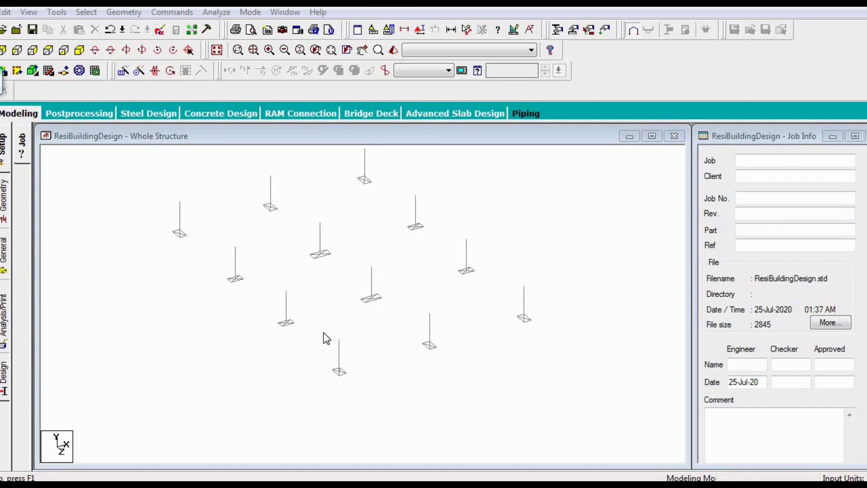
Step: Zoom into the ResiBuildingDesign whole-structure view showing twelve supported columns
{"action": "left_click", "coordinate": [354, 310]}
{"action": "scroll", "coordinate": [402, 314], "scroll_direction": "up", "scroll_amount": 1}
{"action": "scroll", "coordinate": [361, 345], "scroll_direction": "up", "scroll_amount": 1}
{"action": "scroll", "coordinate": [339, 368], "scroll_direction": "up", "scroll_amount": 1}
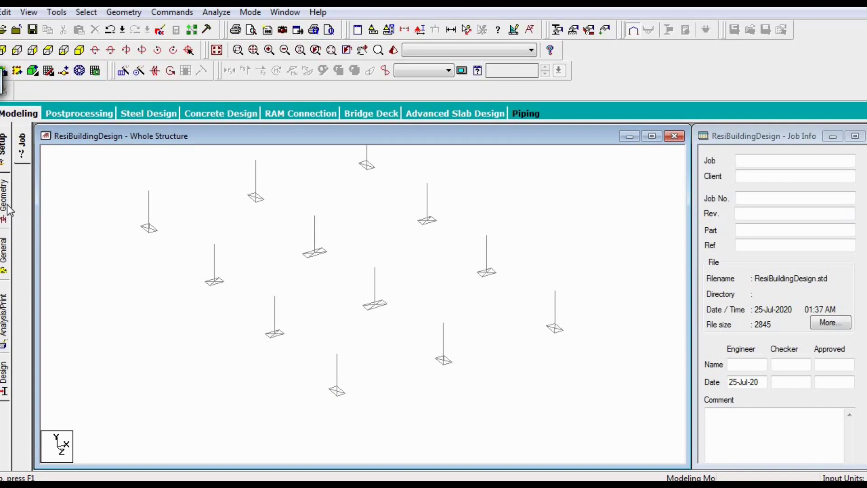
Step: Start defining a new concrete rectangular section in the Property page
{"action": "left_click", "coordinate": [5, 246]}
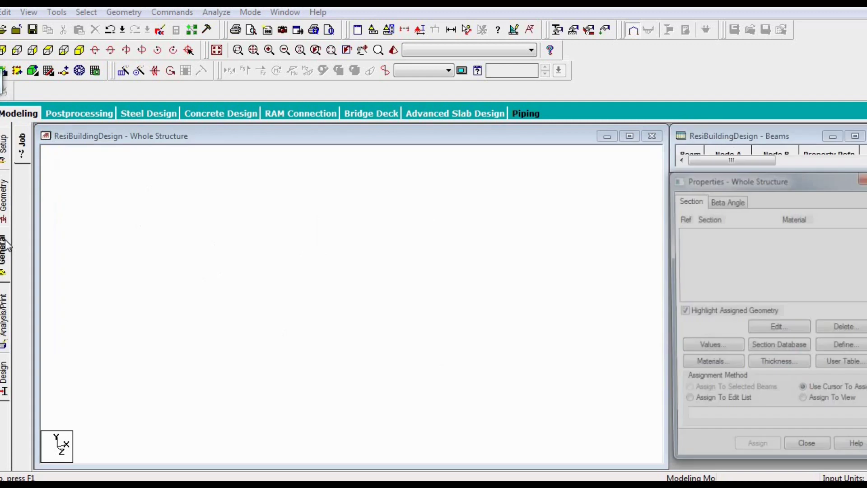
{"action": "left_click", "coordinate": [837, 350]}
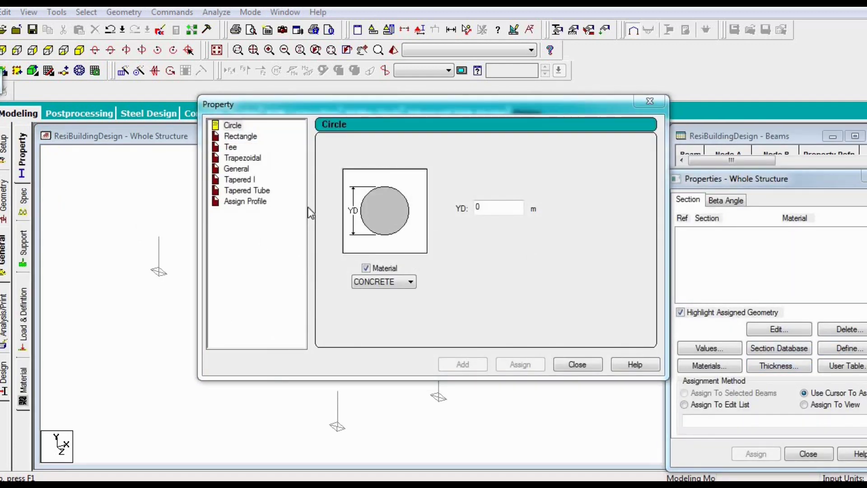
{"action": "left_click", "coordinate": [248, 136]}
{"action": "left_click", "coordinate": [495, 197]}
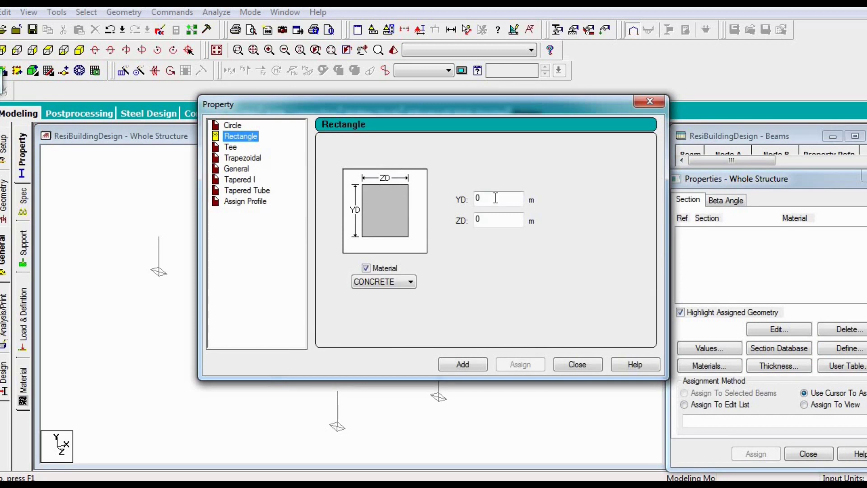
Step: Set the rectangle's ZD to 0.23 m, then open Windows program search
{"action": "double_click", "coordinate": [477, 202]}
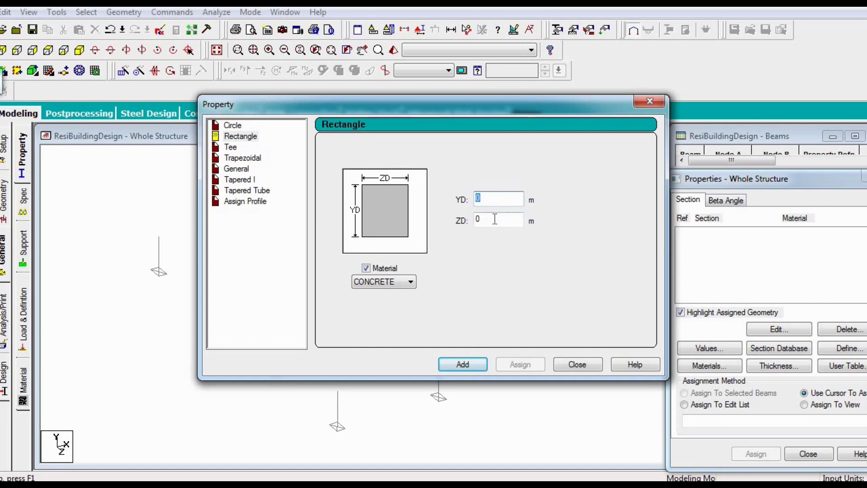
{"action": "double_click", "coordinate": [477, 220]}
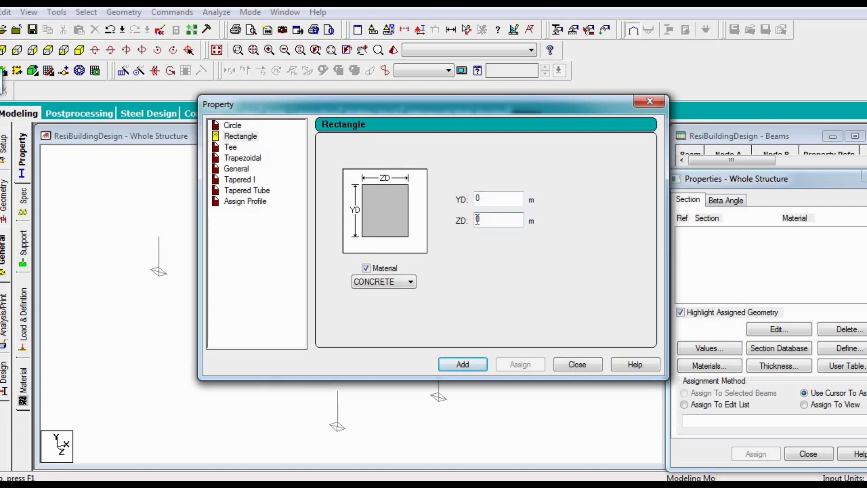
{"action": "double_click", "coordinate": [477, 219]}
{"action": "type", "text": "0.23"}
{"action": "double_click", "coordinate": [484, 199]}
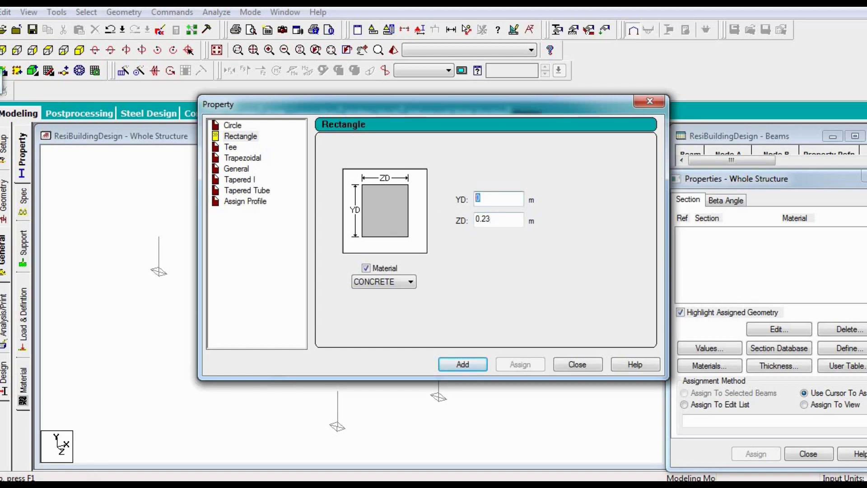
{"action": "key", "text": "super"}
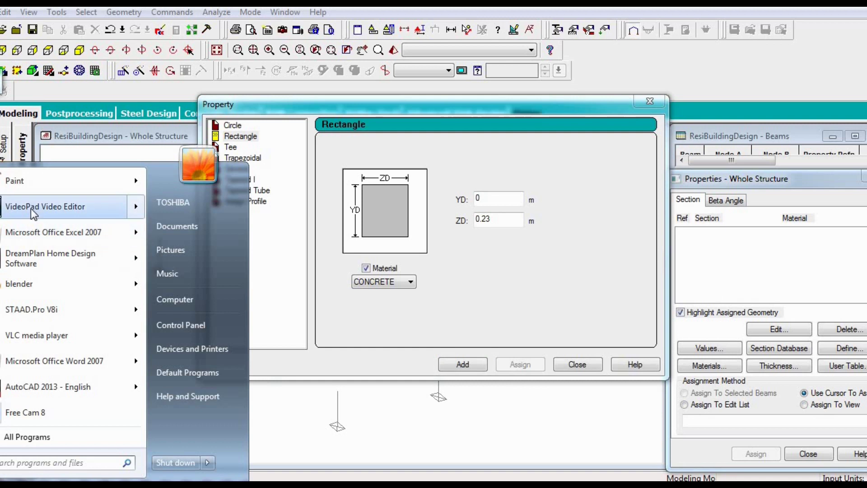
{"action": "left_click", "coordinate": [2, 462]}
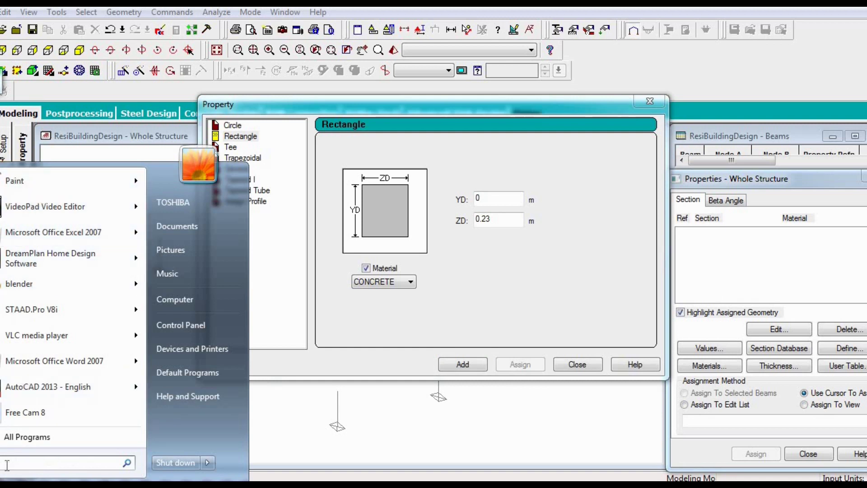
Step: Launch Calculator from search, then enter 18 and 21 in H6 and H7
{"action": "type", "text": "calc"}
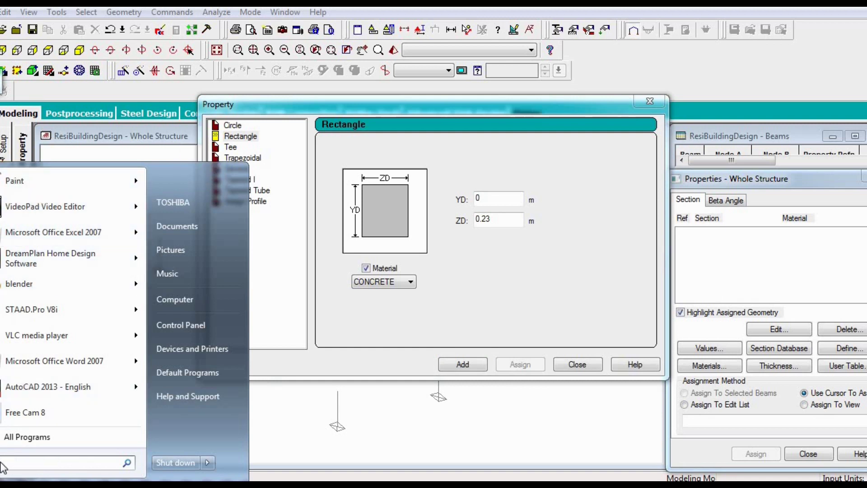
{"action": "type", "text": "ulator"}
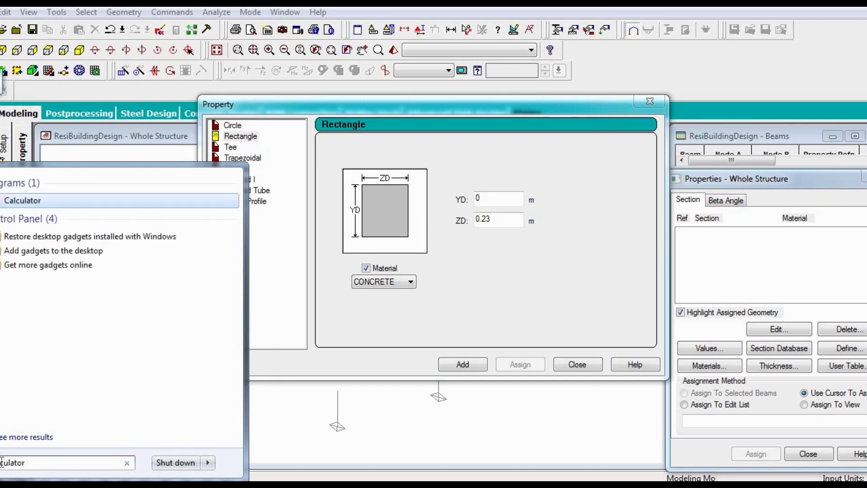
{"action": "left_click", "coordinate": [21, 200]}
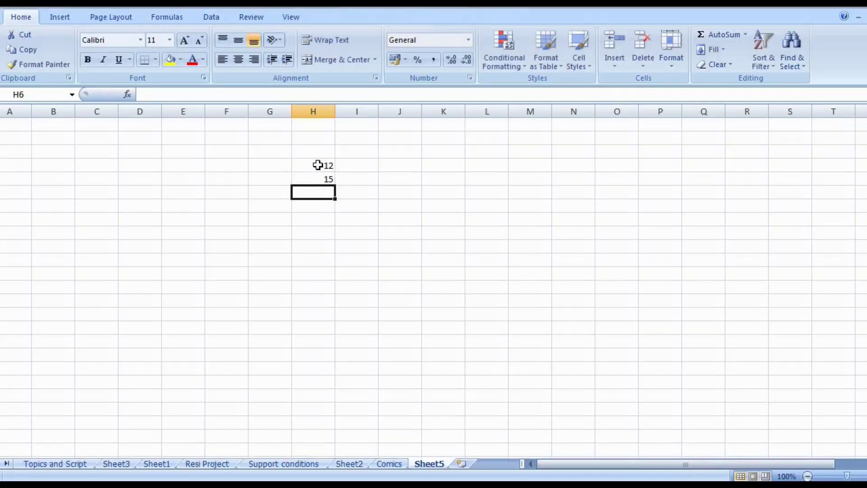
{"action": "type", "text": "18"}
{"action": "key", "text": "Return"}
{"action": "type", "text": "21"}
{"action": "key", "text": "Return"}
Step: Fill cells I4:I7 with the conversion factor 25.4
{"action": "key", "text": "Up"}
{"action": "key", "text": "Up"}
{"action": "key", "text": "Up"}
{"action": "key", "text": "Up"}
{"action": "key", "text": "Right"}
{"action": "type", "text": "25.4"}
{"action": "key", "text": "Return"}
{"action": "type", "text": "25."}
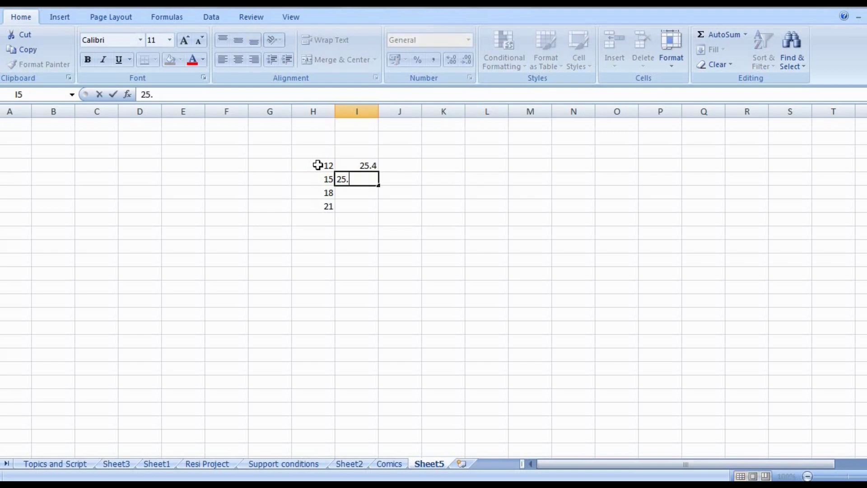
{"action": "type", "text": "4"}
{"action": "key", "text": "Return"}
{"action": "type", "text": "25.4"}
{"action": "key", "text": "Return"}
{"action": "type", "text": "25.4"}
{"action": "key", "text": "Return"}
{"action": "key", "text": "Up"}
{"action": "key", "text": "Up"}
{"action": "key", "text": "Up"}
{"action": "key", "text": "Up"}
Step: Enter =I4*H4 in J4 and fill it down to J7, giving 304.8–533.4
{"action": "key", "text": "Right"}
{"action": "type", "text": "="}
{"action": "key", "text": "Left"}
{"action": "type", "text": "*"}
{"action": "key", "text": "Left"}
{"action": "key", "text": "Left"}
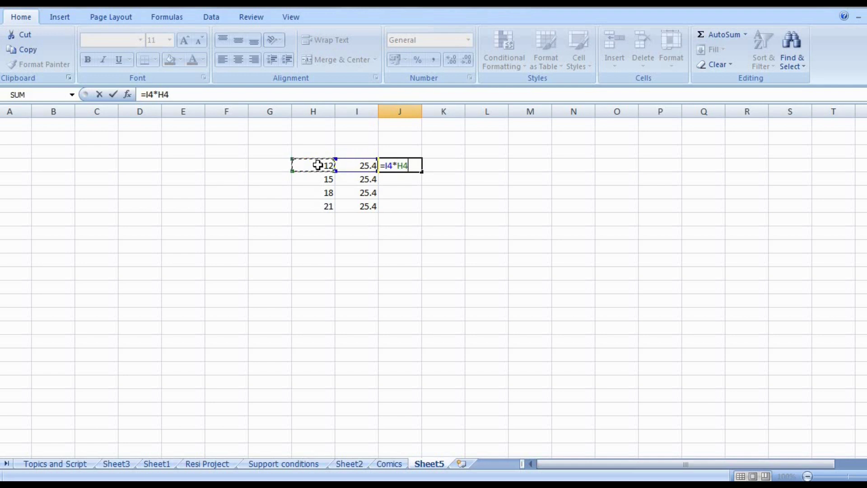
{"action": "key", "text": "Return"}
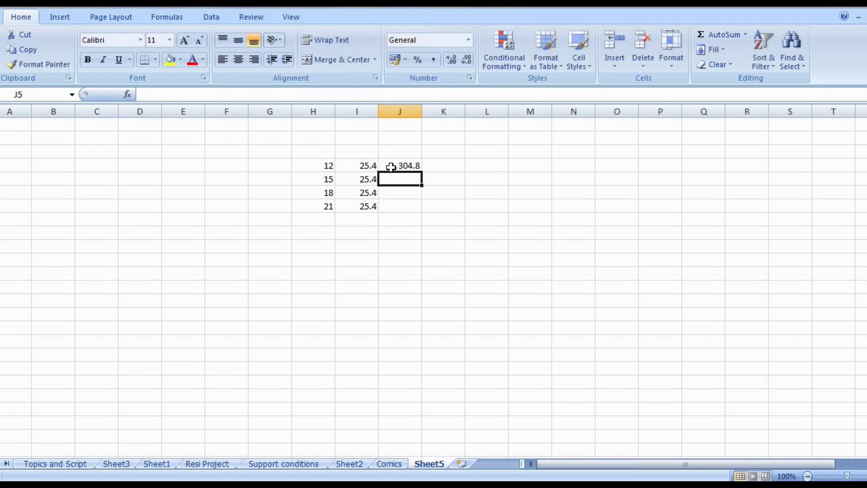
{"action": "left_click", "coordinate": [392, 166]}
{"action": "left_click_drag", "start_coordinate": [421, 171], "coordinate": [414, 217]}
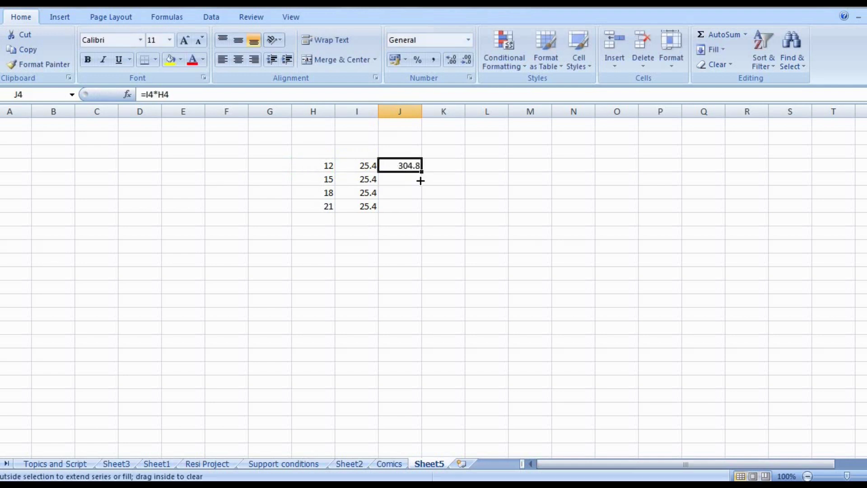
{"action": "left_click", "coordinate": [384, 255]}
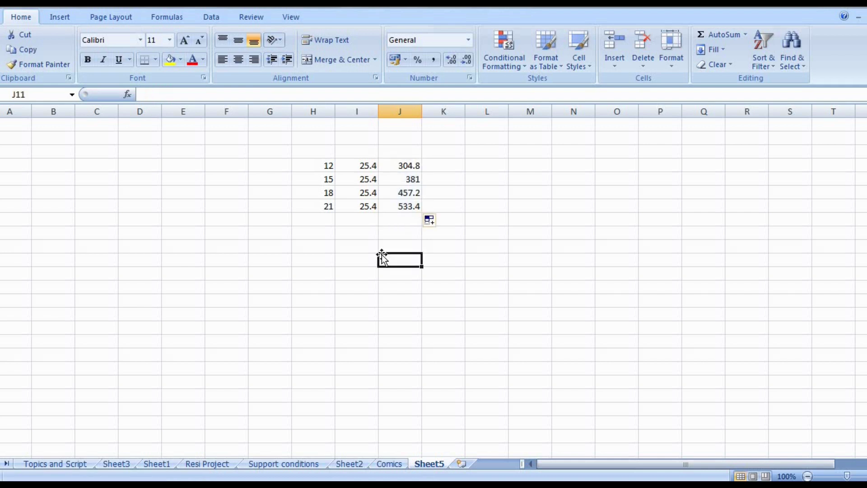
{"action": "left_click", "coordinate": [333, 256]}
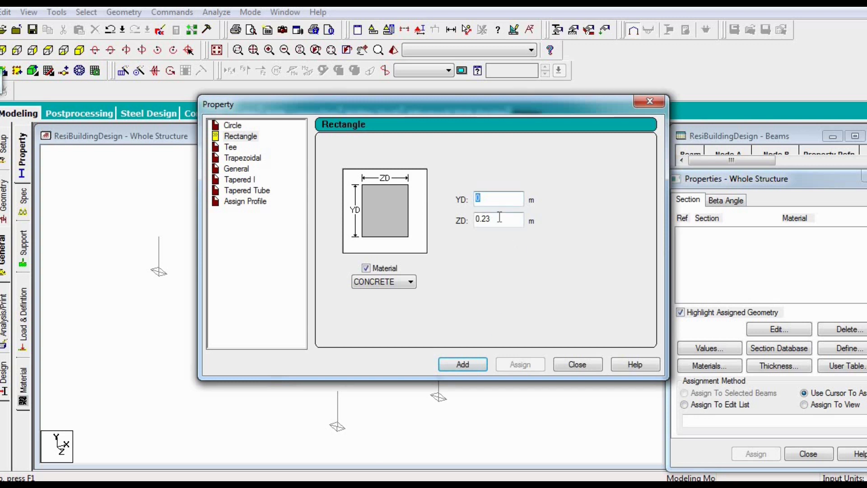
Step: Add rectangular concrete sections 0.53×0.23 m and 0.45×0.23 m
{"action": "type", "text": "0.533"}
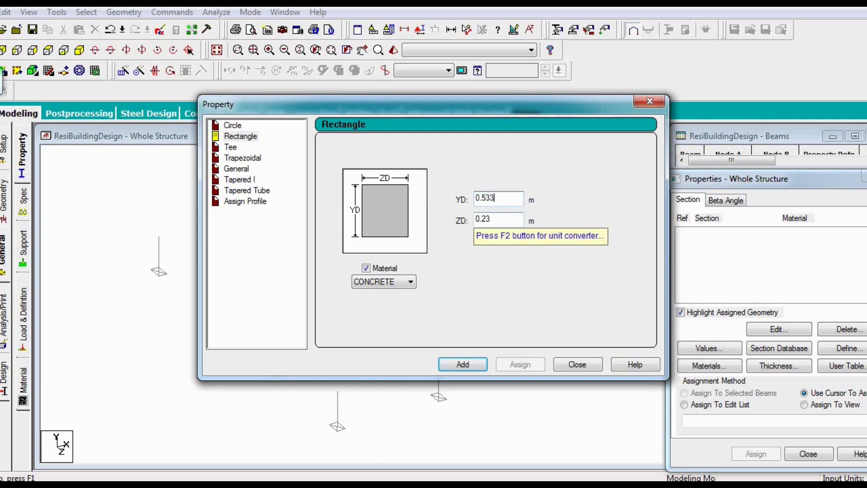
{"action": "key", "text": "BackSpace"}
{"action": "type", "text": "0"}
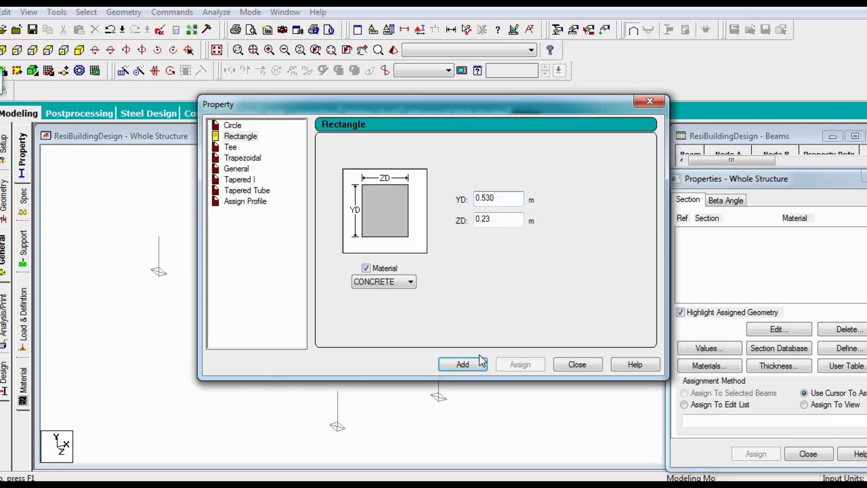
{"action": "left_click", "coordinate": [475, 364]}
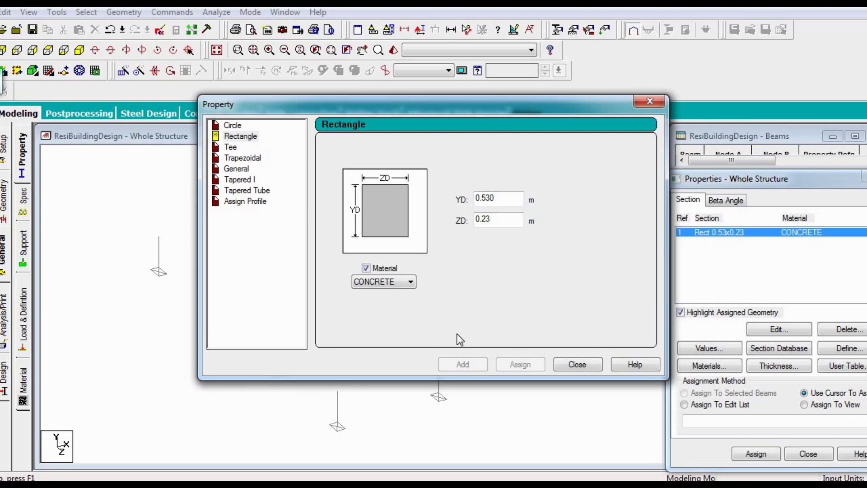
{"action": "left_click", "coordinate": [224, 420]}
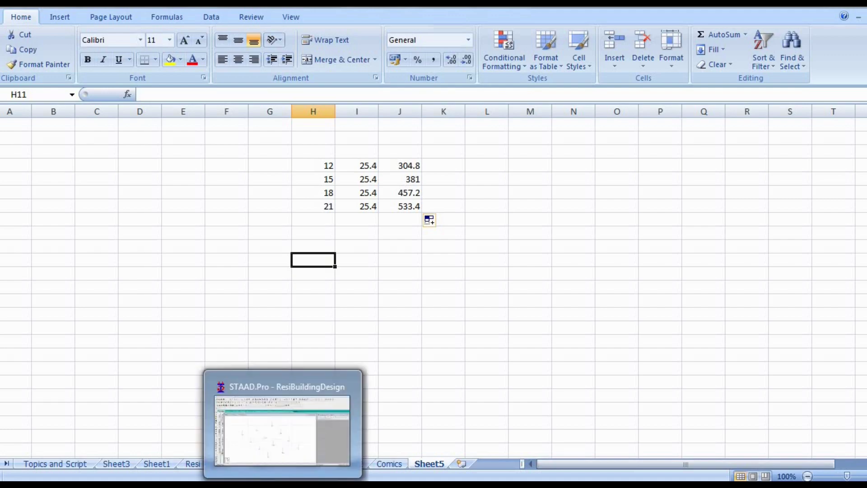
{"action": "left_click", "coordinate": [279, 420]}
{"action": "left_click", "coordinate": [510, 201]}
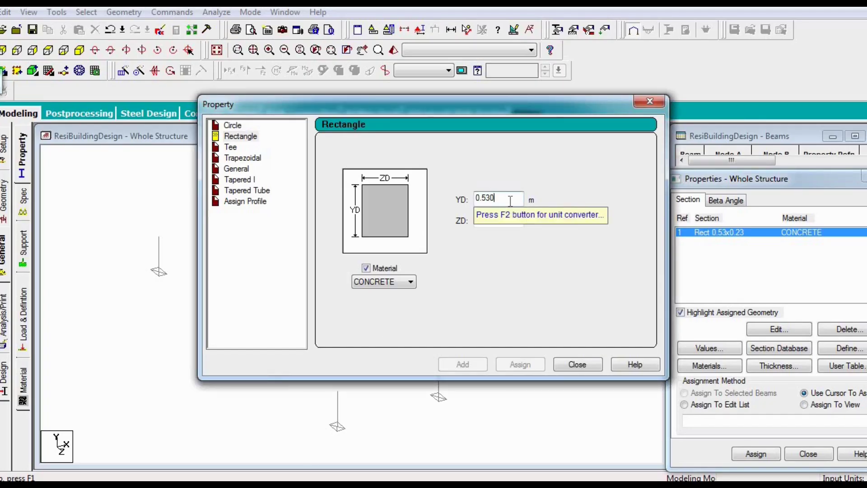
{"action": "key", "text": "BackSpace"}
{"action": "key", "text": "BackSpace"}
{"action": "key", "text": "BackSpace"}
{"action": "type", "text": "450"}
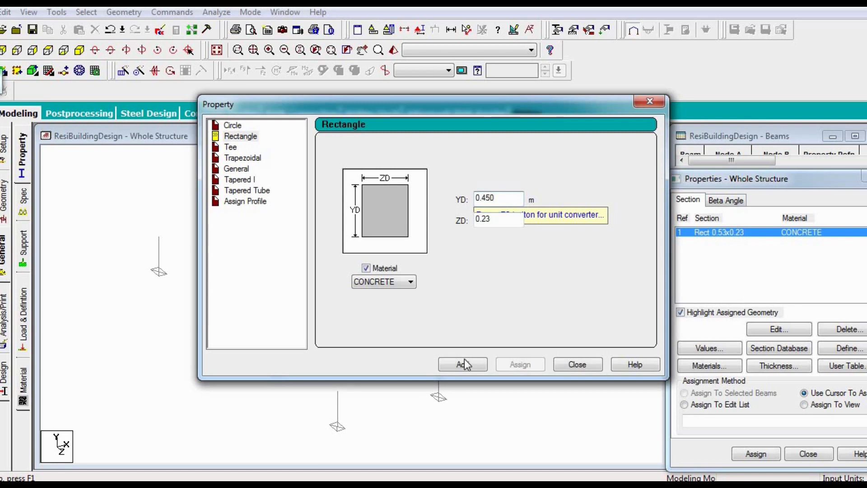
{"action": "left_click", "coordinate": [465, 362]}
Step: Add 0.38×0.23 m and 0.30×0.23 m sections and close the dialog
{"action": "left_click", "coordinate": [507, 204]}
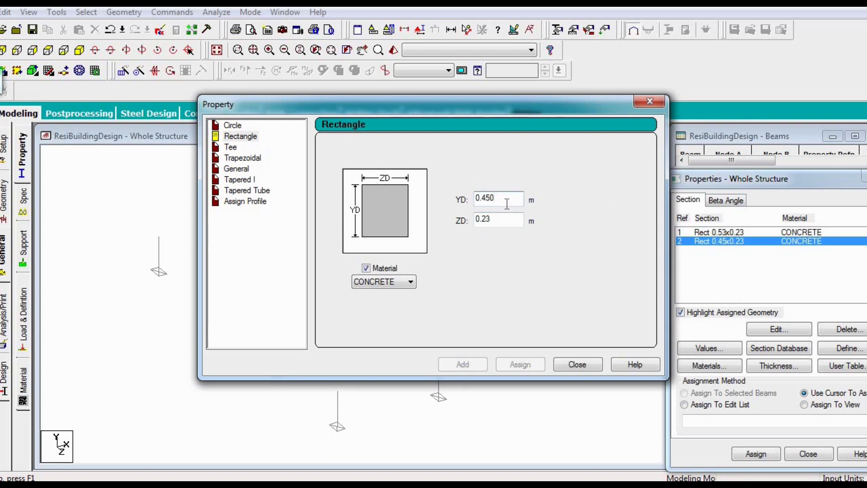
{"action": "key", "text": "BackSpace"}
{"action": "key", "text": "BackSpace"}
{"action": "key", "text": "BackSpace"}
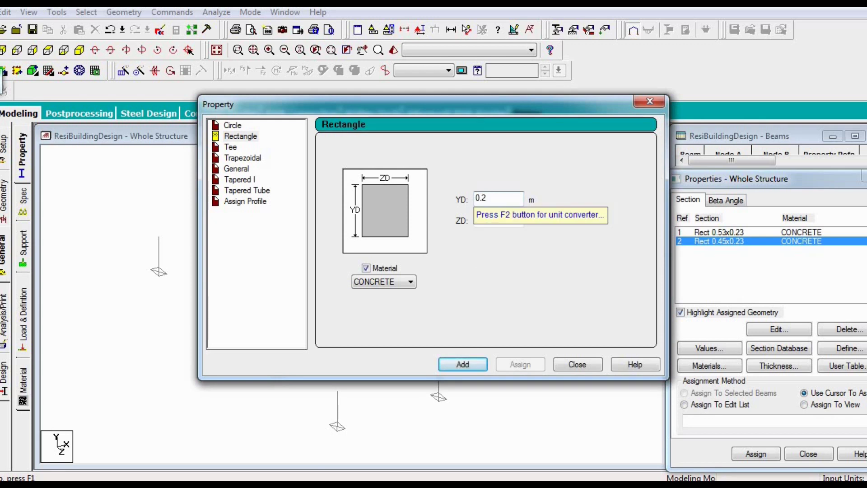
{"action": "type", "text": "380"}
{"action": "key", "text": "Tab"}
{"action": "type", "text": "0.23"}
{"action": "left_click", "coordinate": [462, 363]}
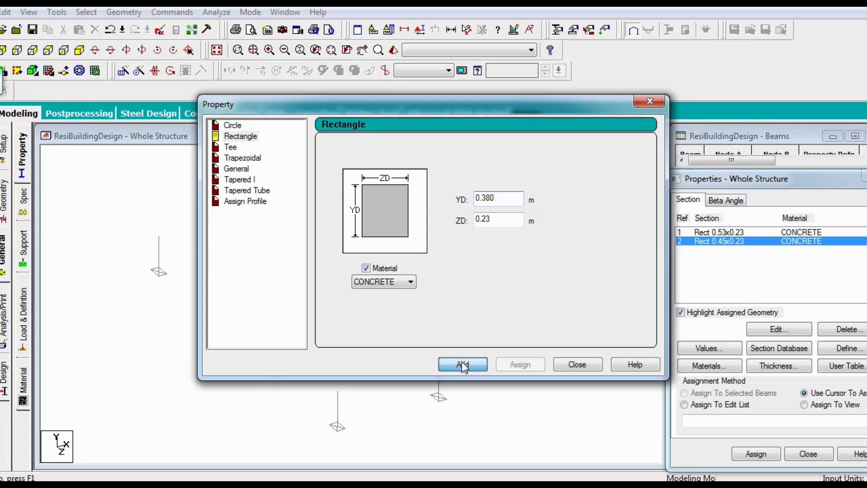
{"action": "left_click", "coordinate": [493, 201]}
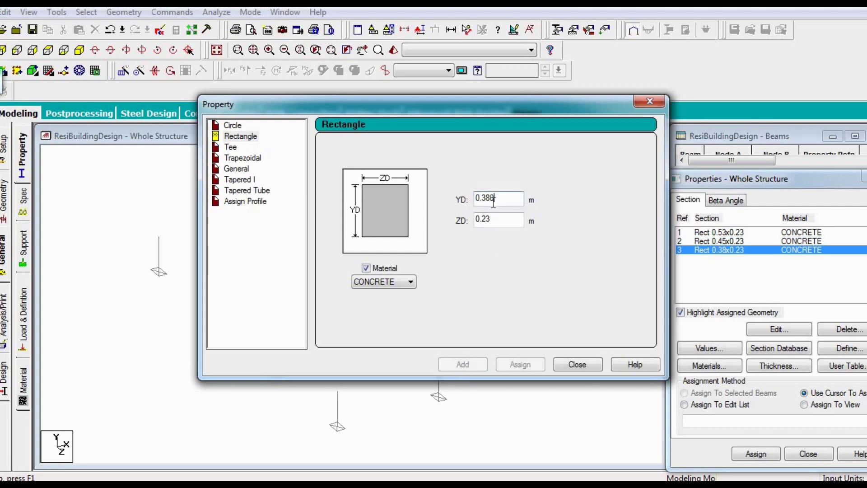
{"action": "key", "text": "BackSpace"}
{"action": "type", "text": "0"}
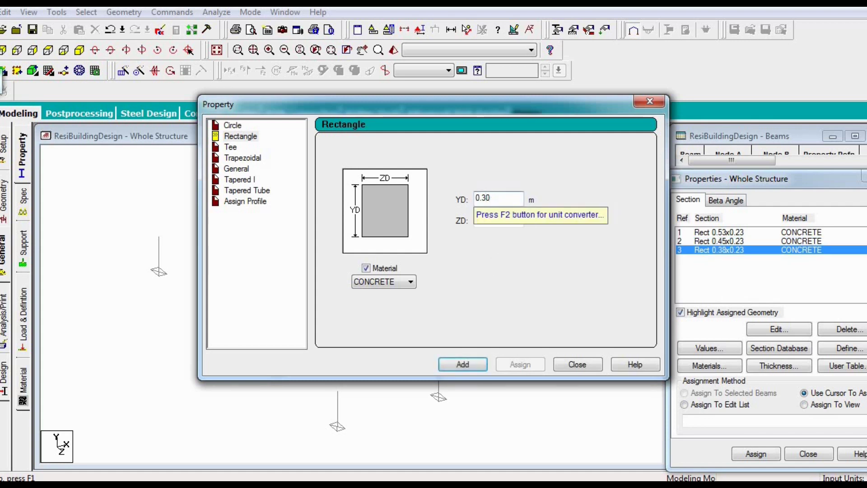
{"action": "left_click", "coordinate": [469, 367]}
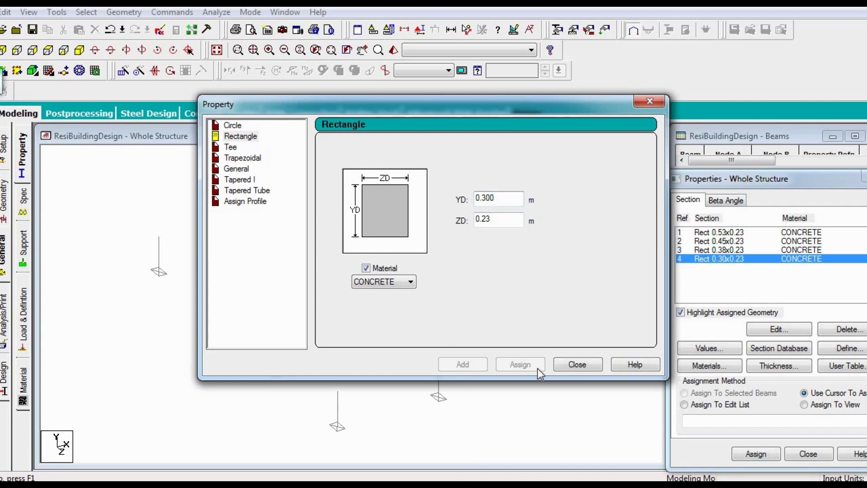
{"action": "left_click", "coordinate": [586, 364]}
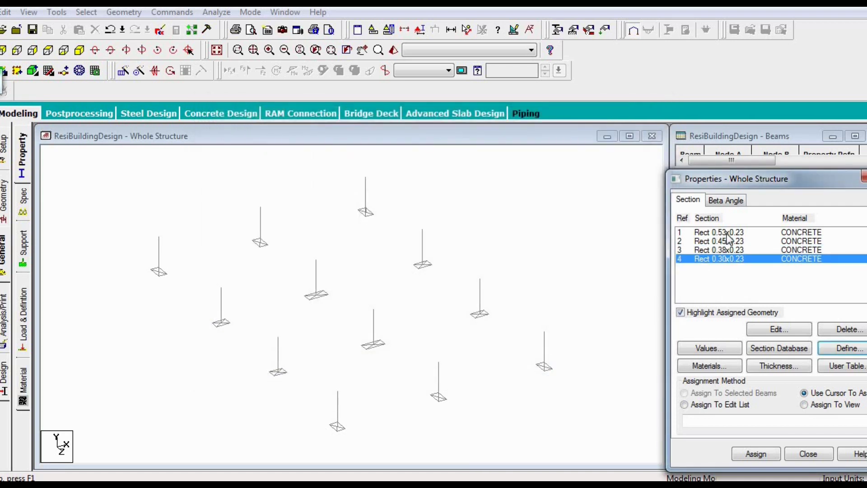
Step: Assign the 0.53×0.23 section to the two central columns
{"action": "left_click", "coordinate": [717, 233]}
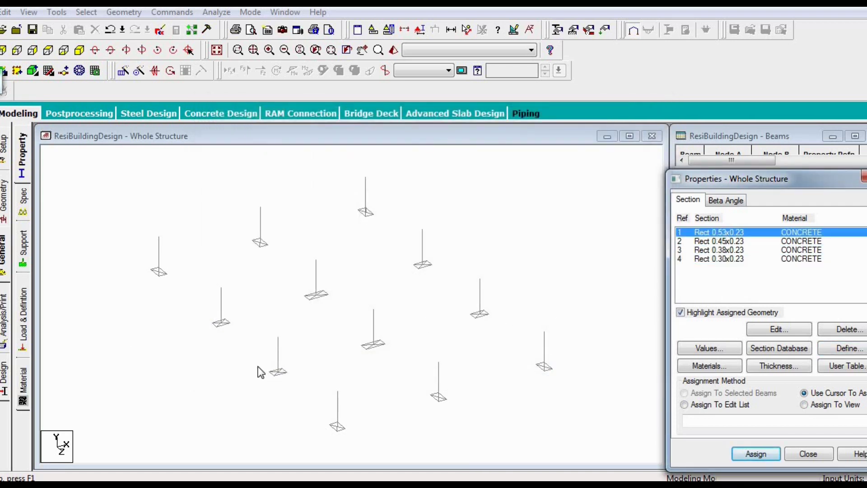
{"action": "left_click", "coordinate": [756, 454]}
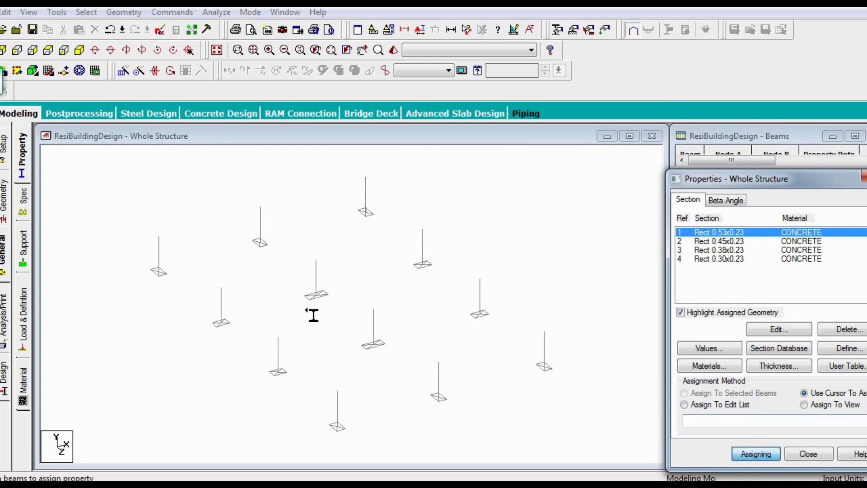
{"action": "left_click", "coordinate": [374, 324]}
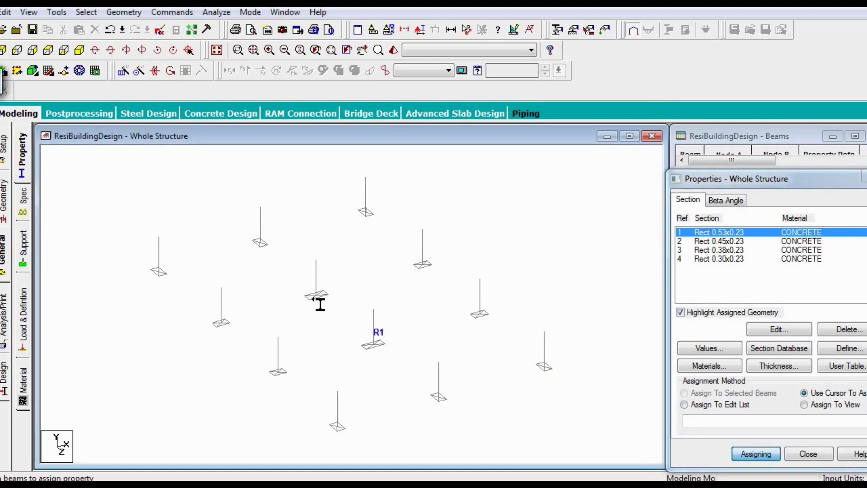
{"action": "left_click", "coordinate": [317, 274]}
Step: Open and close the view orientation settings without changes
{"action": "right_click", "coordinate": [356, 273]}
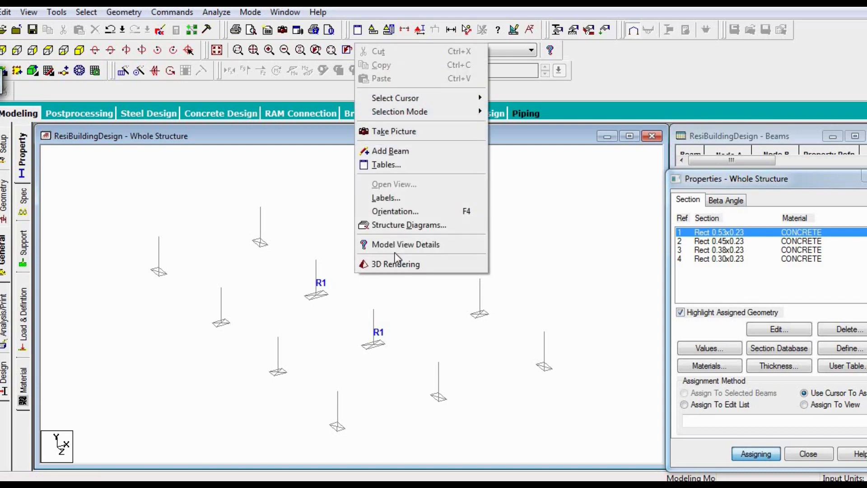
{"action": "left_click", "coordinate": [408, 209]}
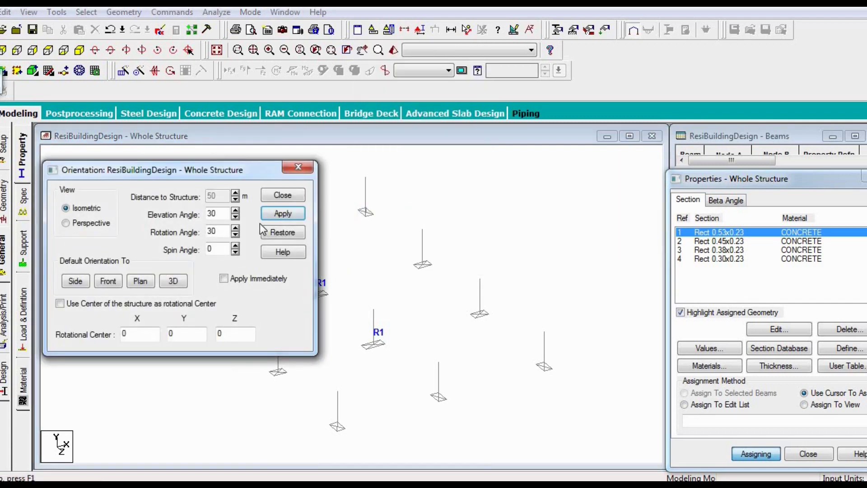
{"action": "left_click", "coordinate": [298, 166]}
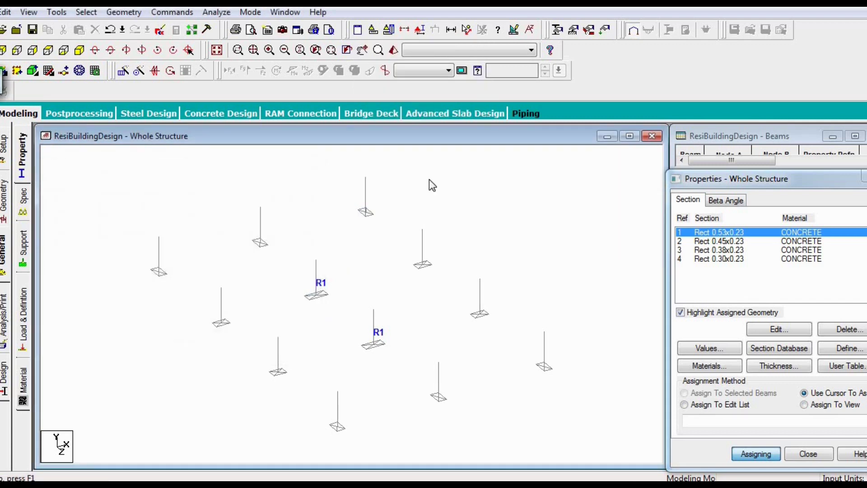
{"action": "right_click", "coordinate": [430, 181]}
Step: Set the structure labels to display member sections as outlines
{"action": "left_click", "coordinate": [460, 334]}
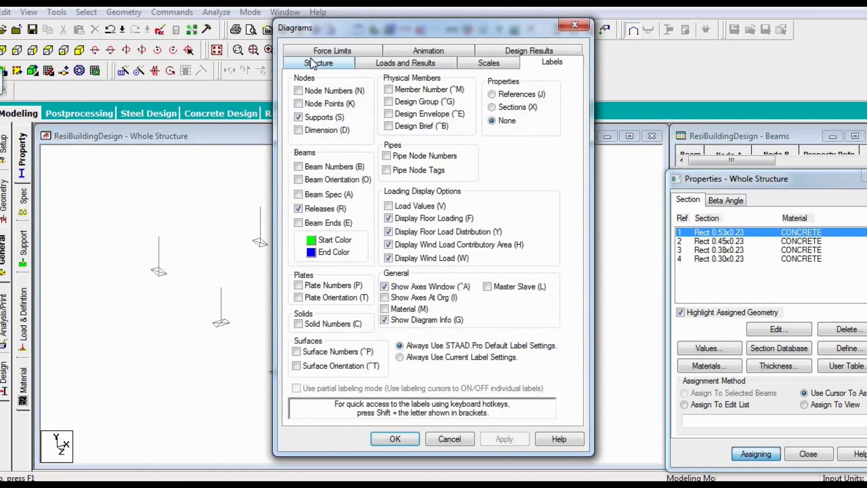
{"action": "left_click", "coordinate": [318, 64]}
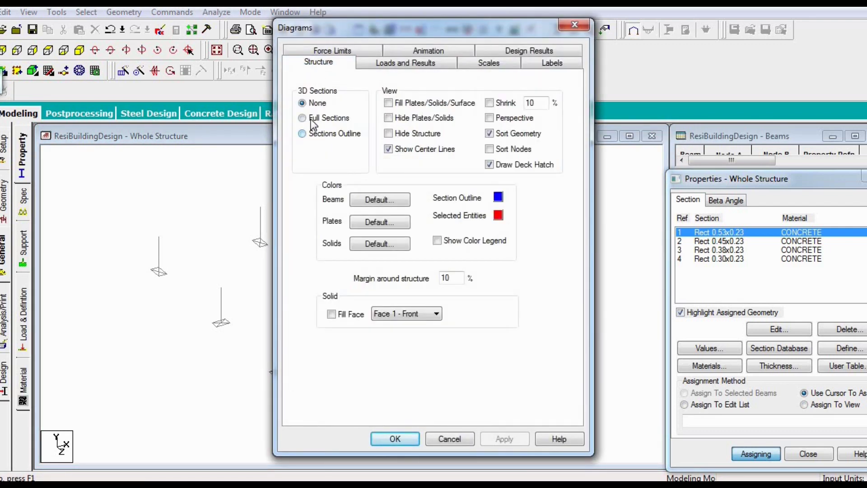
{"action": "left_click", "coordinate": [313, 137]}
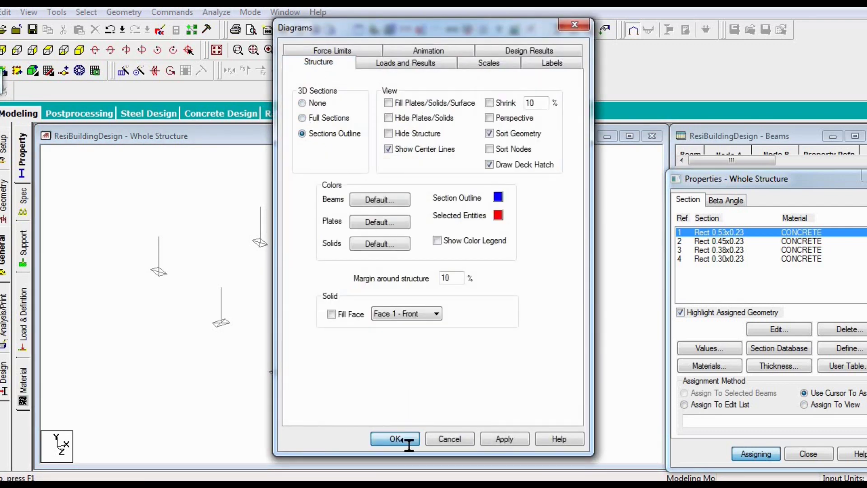
{"action": "left_click", "coordinate": [397, 439]}
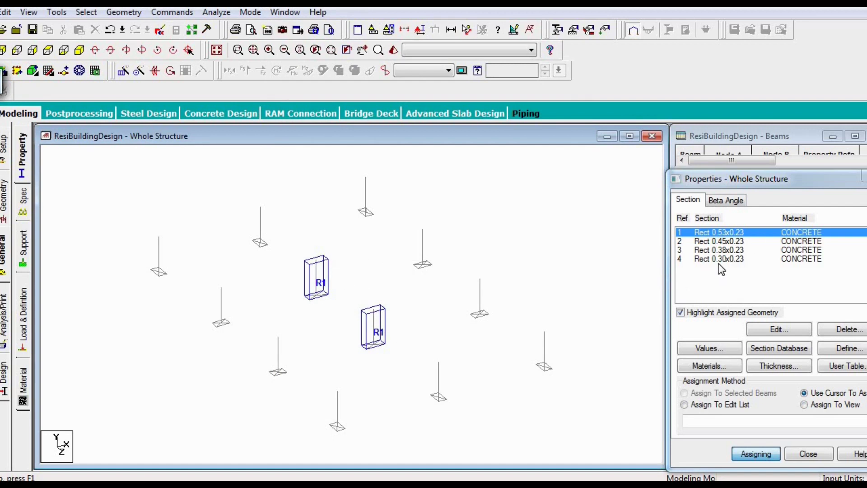
Step: Assign the 0.45×0.23 section to four columns
{"action": "left_click", "coordinate": [739, 243]}
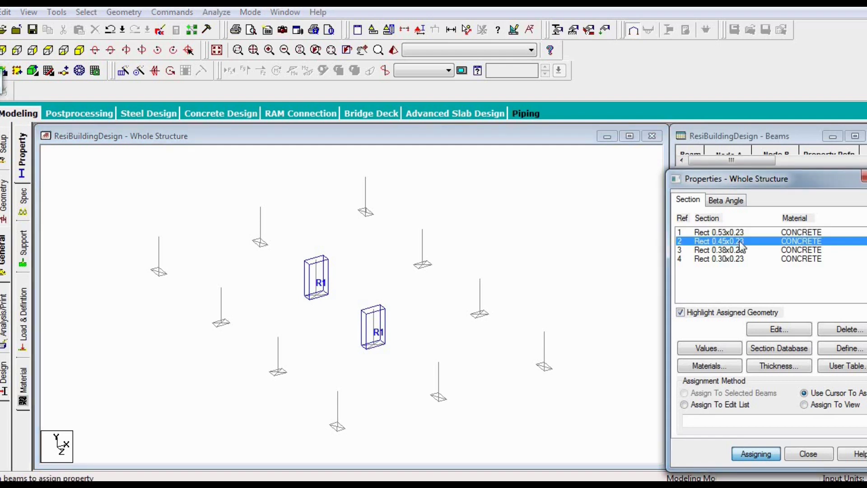
{"action": "left_click", "coordinate": [221, 307]}
{"action": "left_click", "coordinate": [278, 354]}
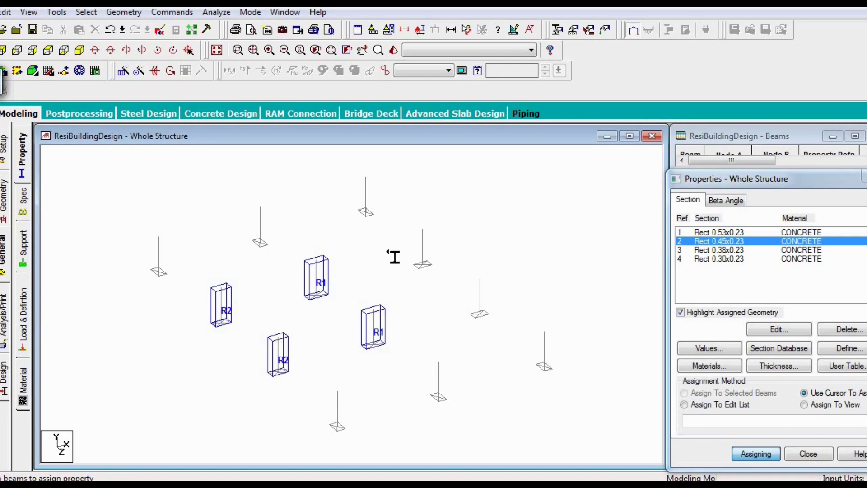
{"action": "left_click", "coordinate": [424, 249]}
{"action": "left_click", "coordinate": [483, 298]}
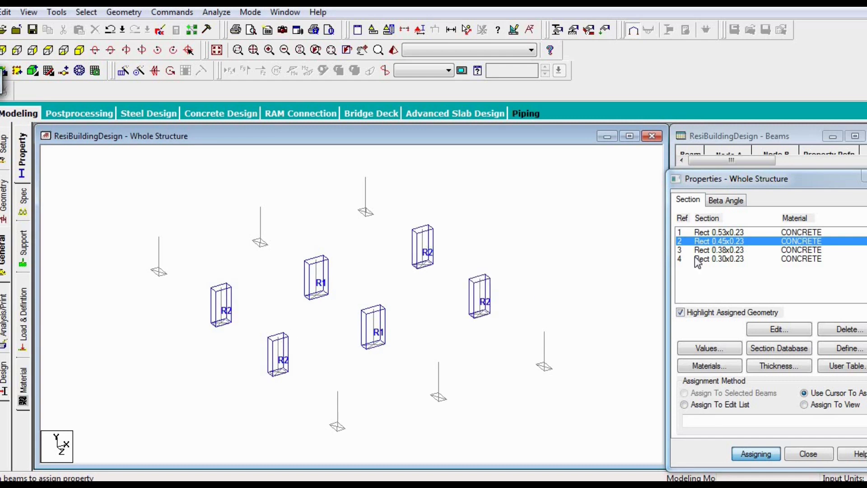
Step: Assign the 0.38×0.23 section to the upper-left and lower-right columns
{"action": "left_click", "coordinate": [717, 251]}
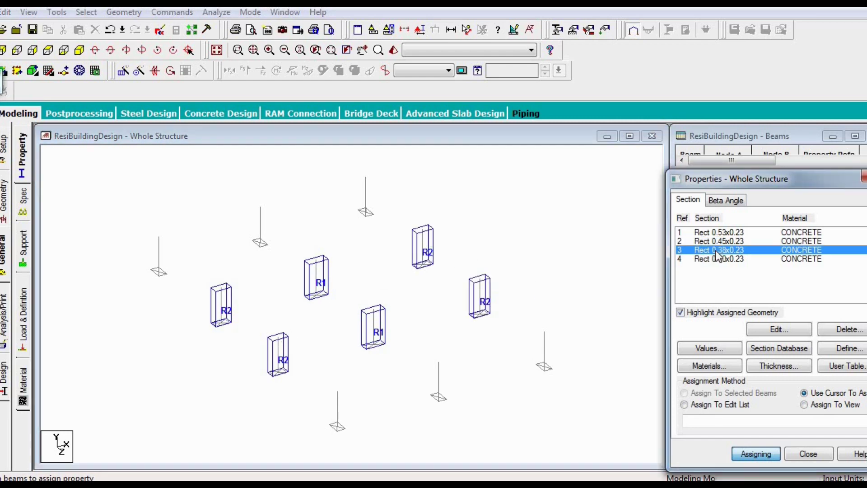
{"action": "left_click", "coordinate": [266, 230]}
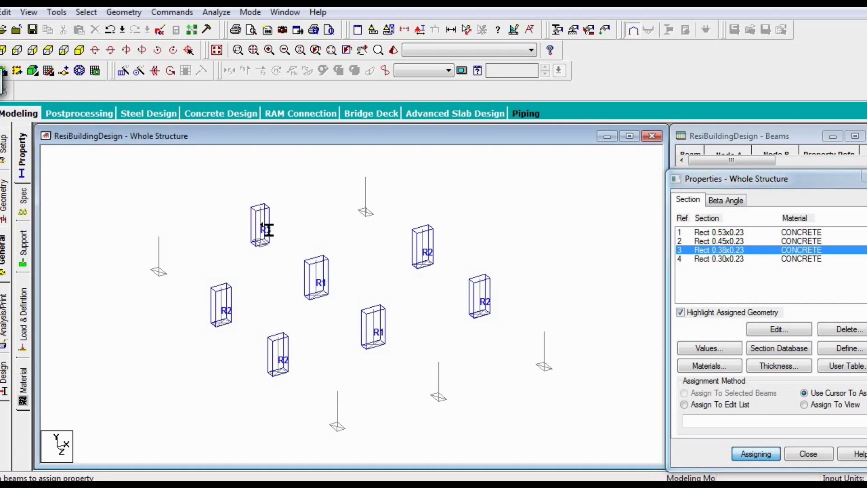
{"action": "left_click", "coordinate": [440, 386]}
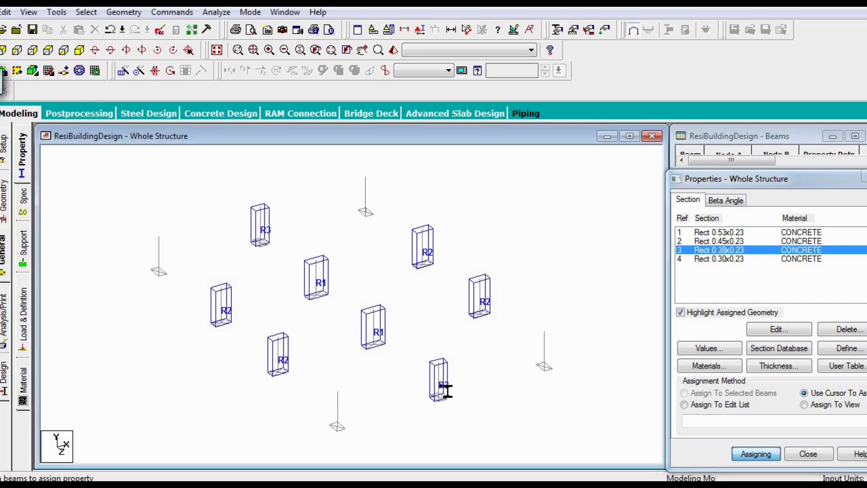
{"action": "right_click", "coordinate": [285, 238]}
Step: Open the Diagrams label settings for the ResiBuildingDesign1 structure view
{"action": "key", "text": "Escape"}
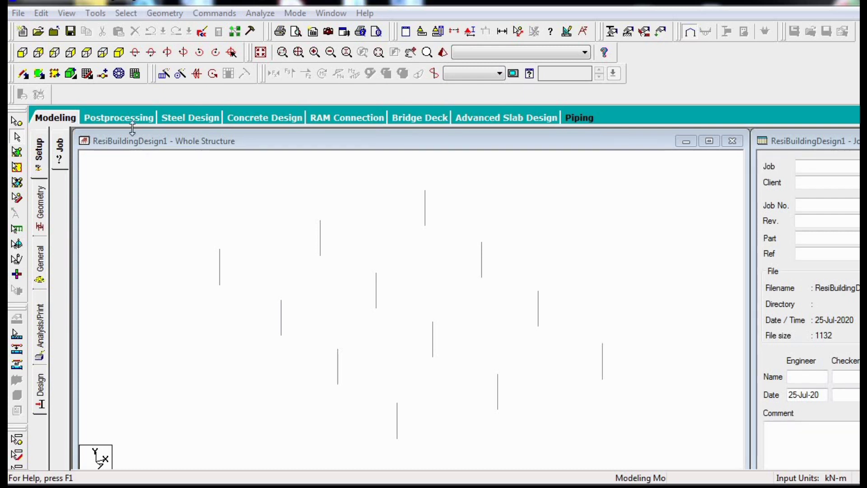
{"action": "right_click", "coordinate": [307, 223]}
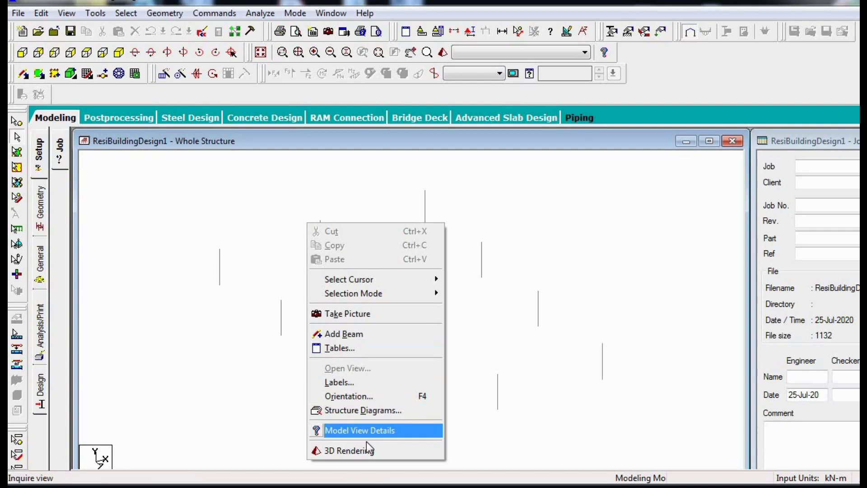
{"action": "left_click", "coordinate": [365, 384]}
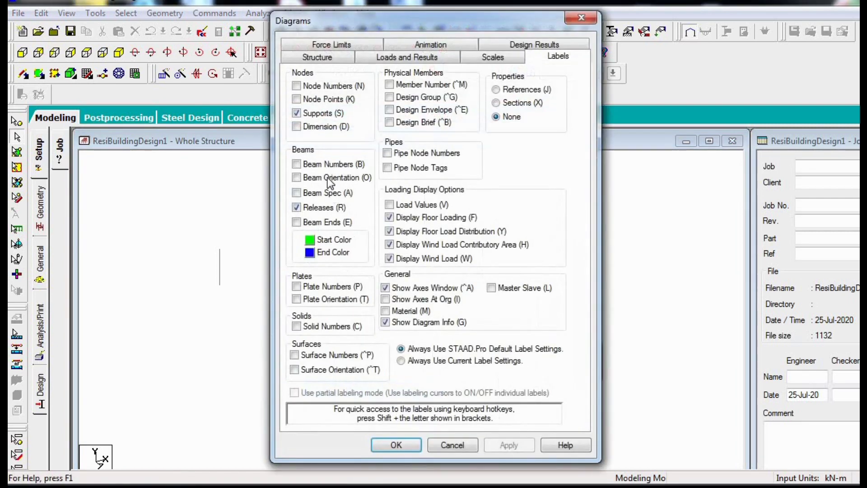
Step: Turn on Sections Outline under 3D Sections in the Structure display labels
{"action": "left_click", "coordinate": [336, 66]}
{"action": "left_click", "coordinate": [335, 131]}
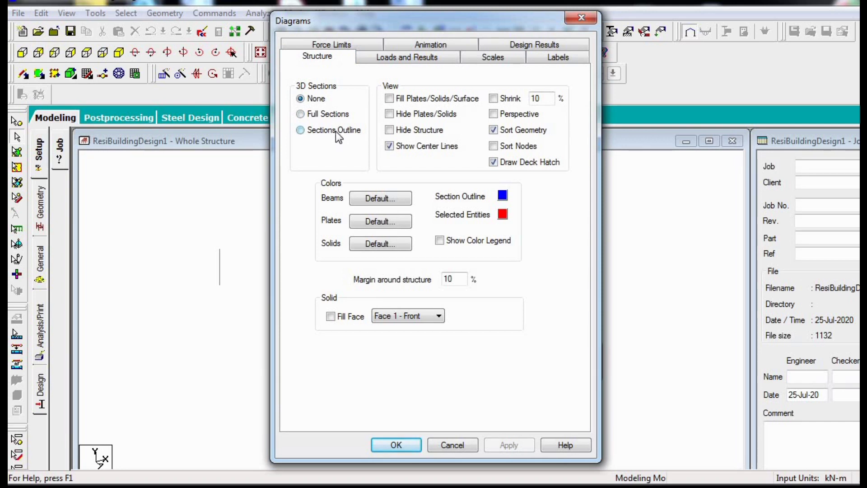
{"action": "left_click", "coordinate": [392, 443]}
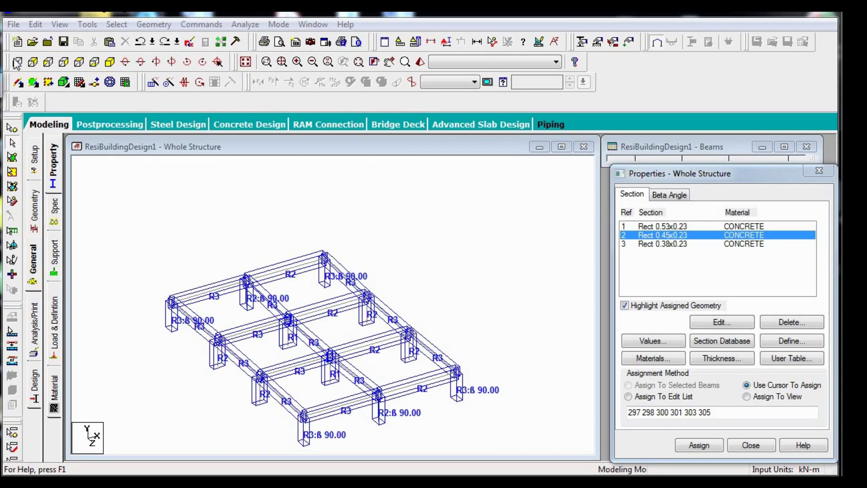
Step: Window-select the existing beam level in front elevation and check it in isometric
{"action": "left_click", "coordinate": [17, 62]}
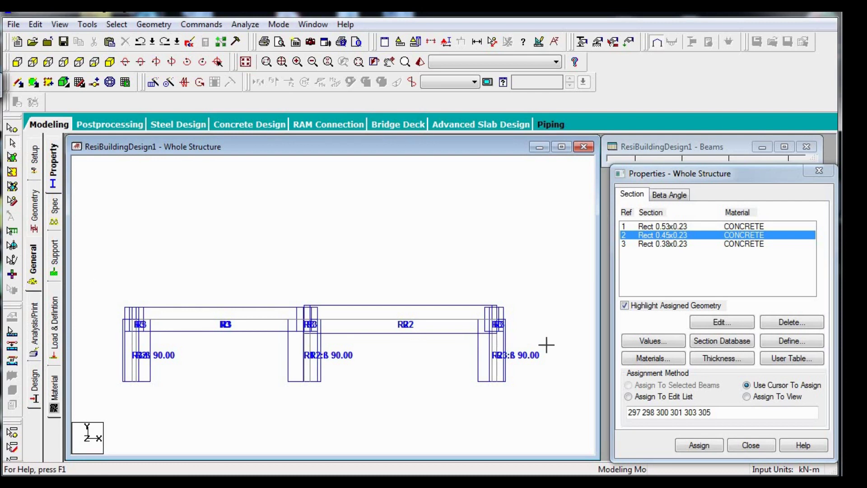
{"action": "left_click_drag", "start_coordinate": [535, 344], "coordinate": [548, 345]}
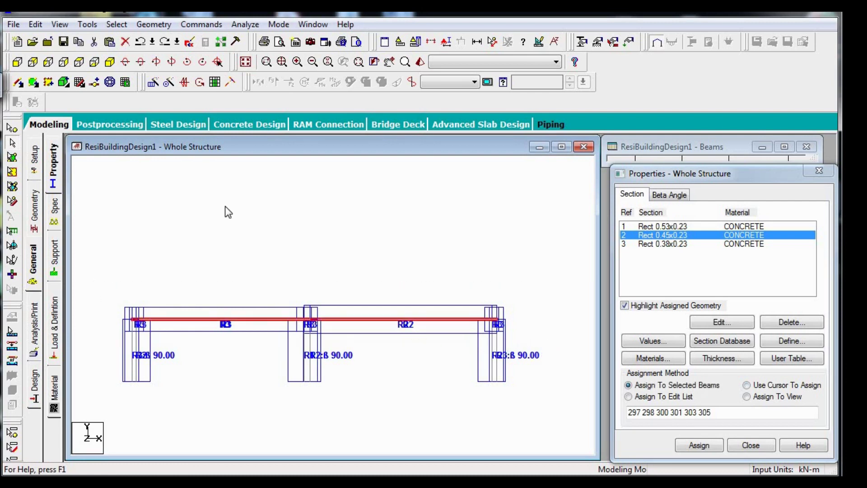
{"action": "left_click", "coordinate": [110, 61]}
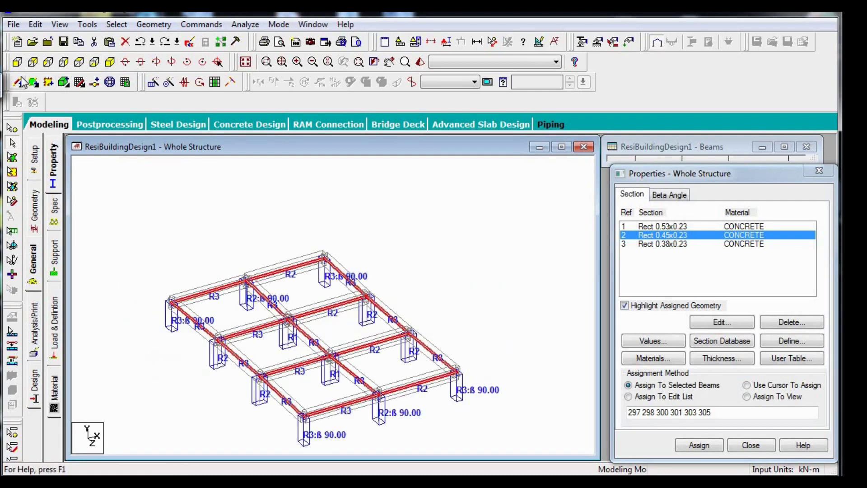
{"action": "left_click", "coordinate": [18, 62]}
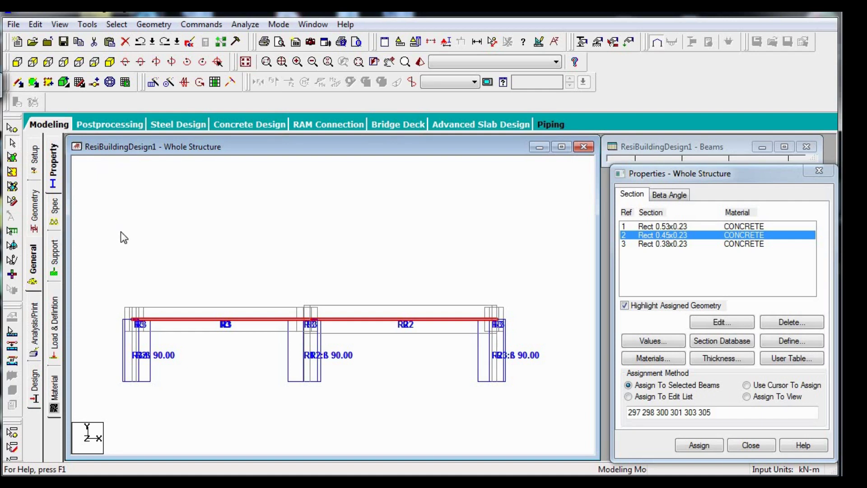
Step: Set up a 3D translational repeat in global Y with a 3 m step spacing
{"action": "left_click", "coordinate": [152, 83]}
{"action": "left_click", "coordinate": [284, 305]}
{"action": "left_click_drag", "start_coordinate": [443, 309], "coordinate": [415, 315]}
{"action": "type", "text": "3"}
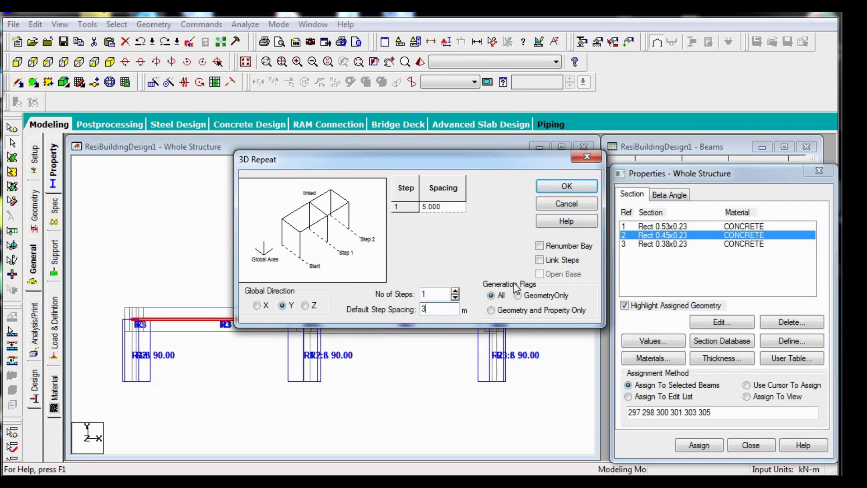
Step: Enable Link Steps and generate the beam level repeated 3 m up in Y
{"action": "left_click", "coordinate": [563, 259]}
{"action": "left_click", "coordinate": [567, 187]}
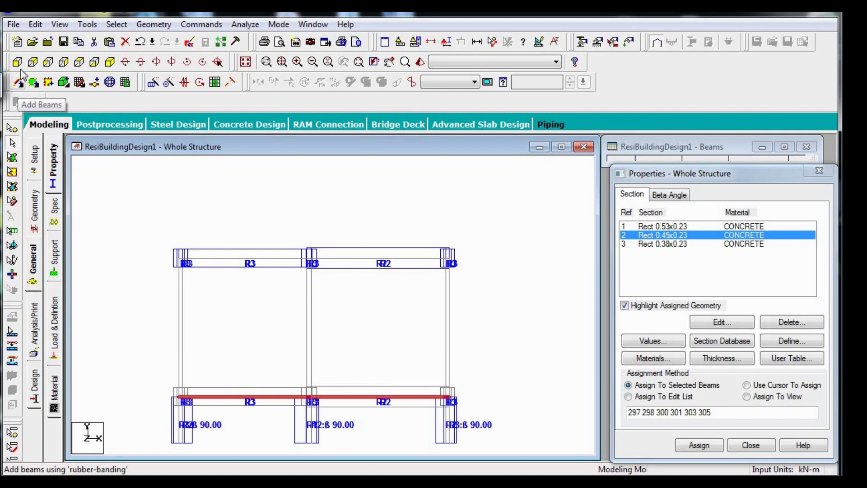
Step: Zoom into the two-level frame in isometric and highlight the Rect 0.38x0.23 members
{"action": "left_click", "coordinate": [109, 62]}
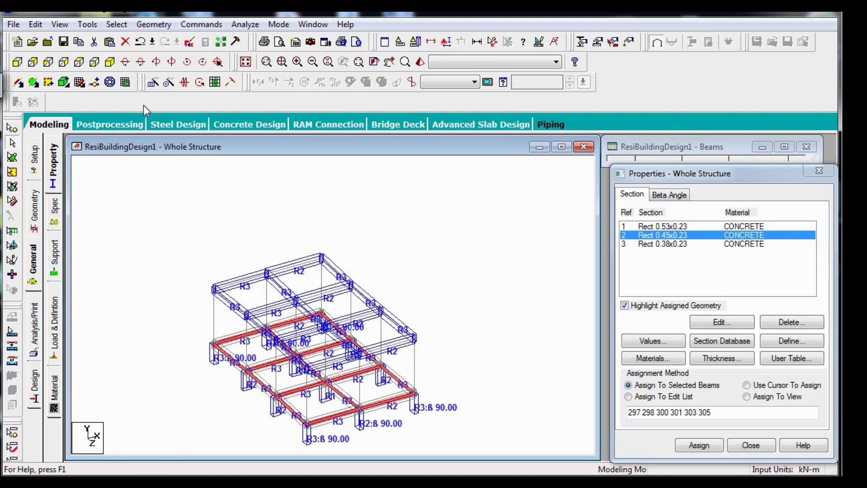
{"action": "middle_click_drag", "start_coordinate": [251, 325], "coordinate": [228, 276]}
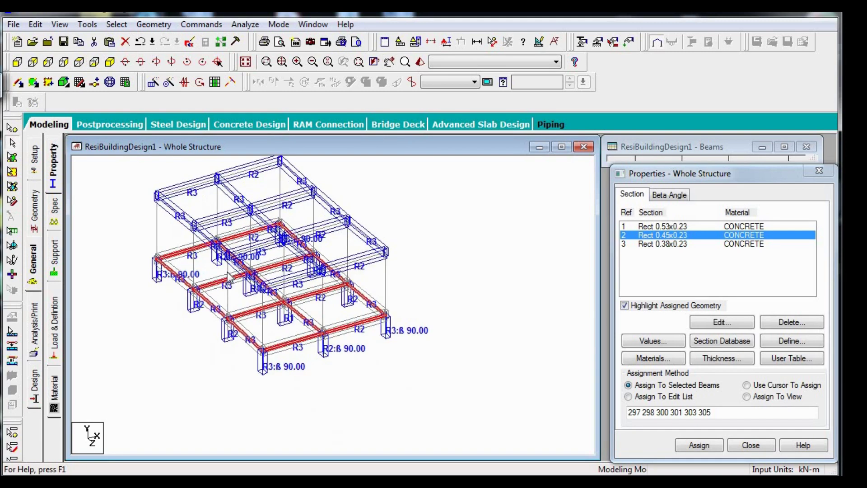
{"action": "scroll", "coordinate": [228, 276], "scroll_direction": "up", "scroll_amount": 1}
{"action": "scroll", "coordinate": [251, 300], "scroll_direction": "up", "scroll_amount": 1}
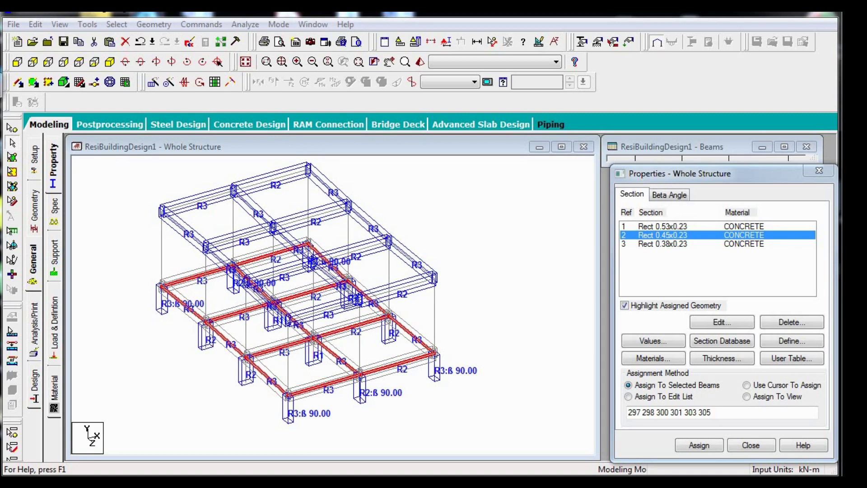
{"action": "key", "text": "Down"}
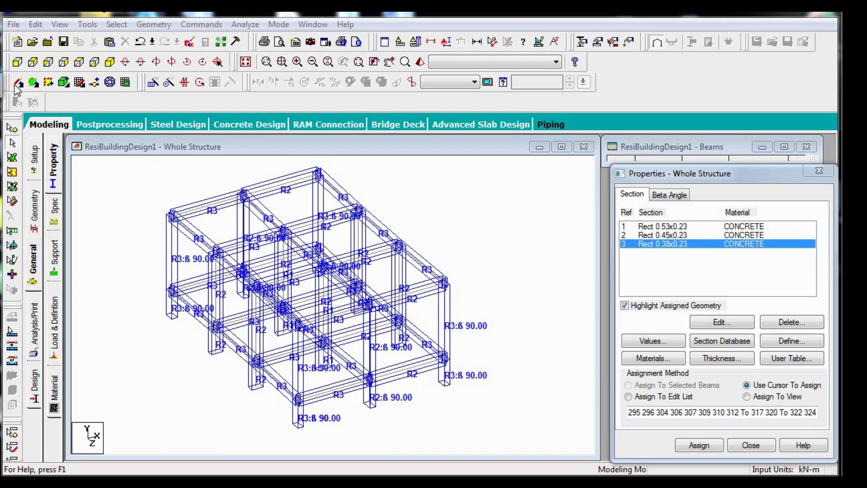
Step: Window-select the upper storey's beams and columns in front elevation and open 3D Repeat
{"action": "left_click", "coordinate": [18, 62]}
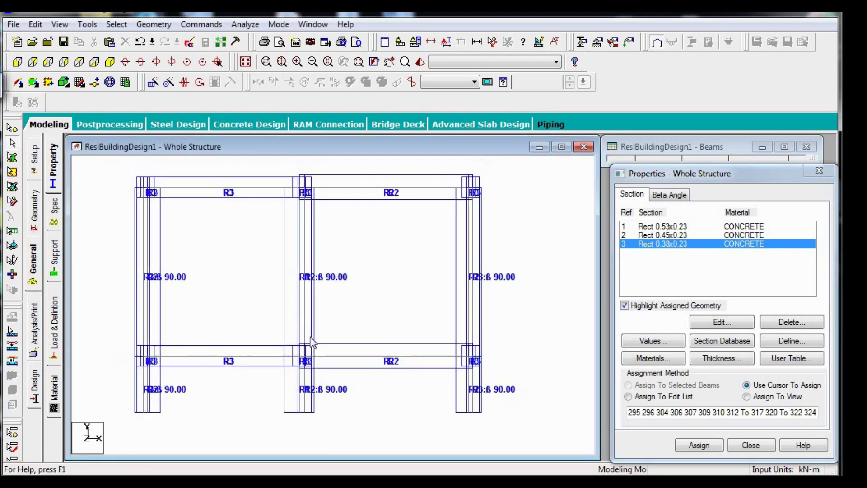
{"action": "scroll", "coordinate": [334, 304], "scroll_direction": "down", "scroll_amount": 1}
{"action": "scroll", "coordinate": [336, 305], "scroll_direction": "down", "scroll_amount": 1}
{"action": "scroll", "coordinate": [338, 310], "scroll_direction": "down", "scroll_amount": 2}
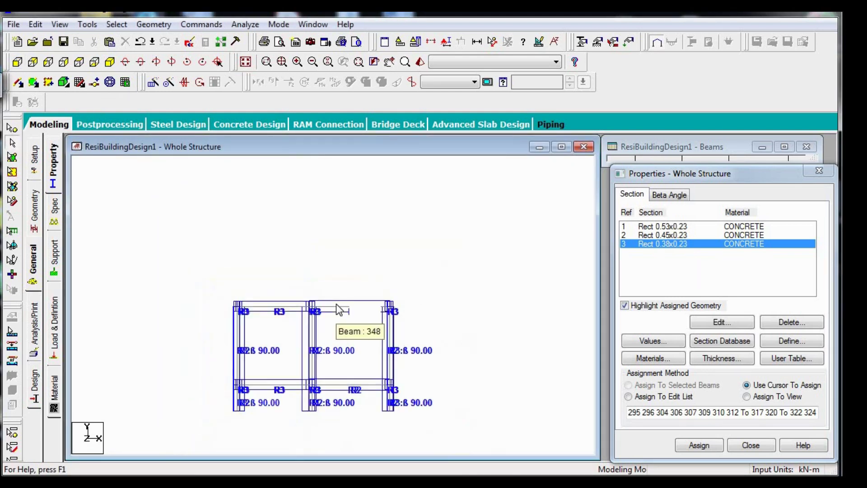
{"action": "left_click_drag", "start_coordinate": [432, 259], "coordinate": [192, 356]}
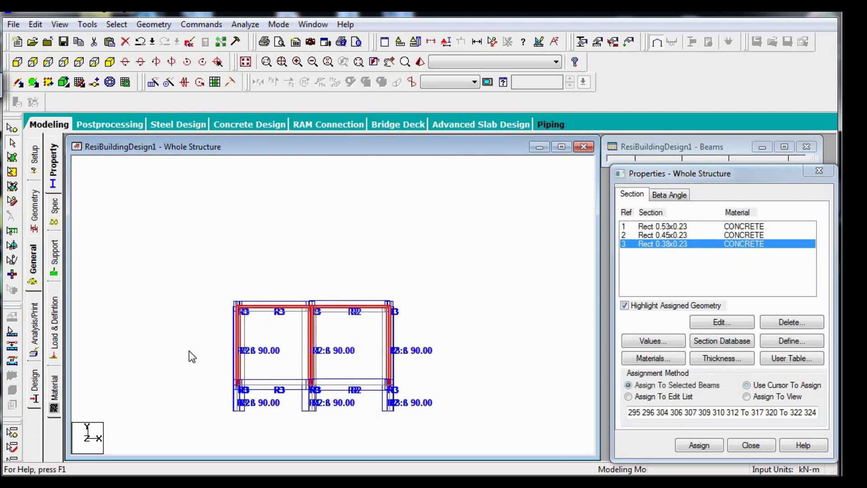
{"action": "left_click", "coordinate": [107, 61]}
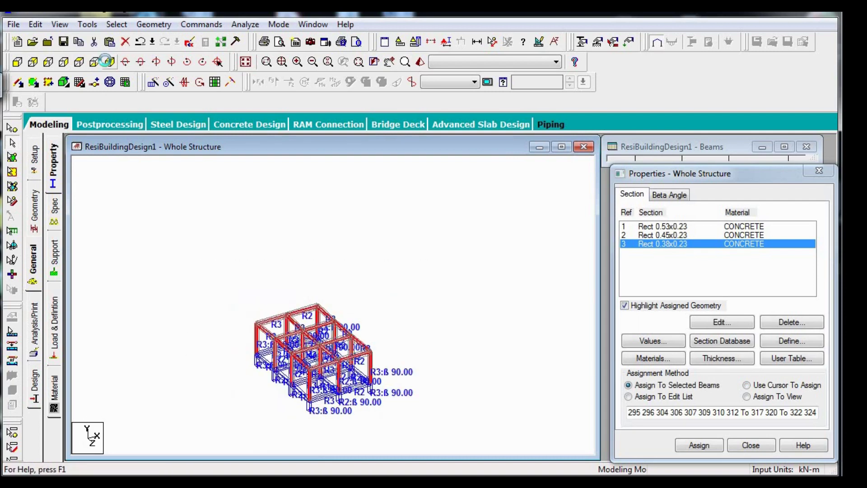
{"action": "left_click", "coordinate": [17, 62]}
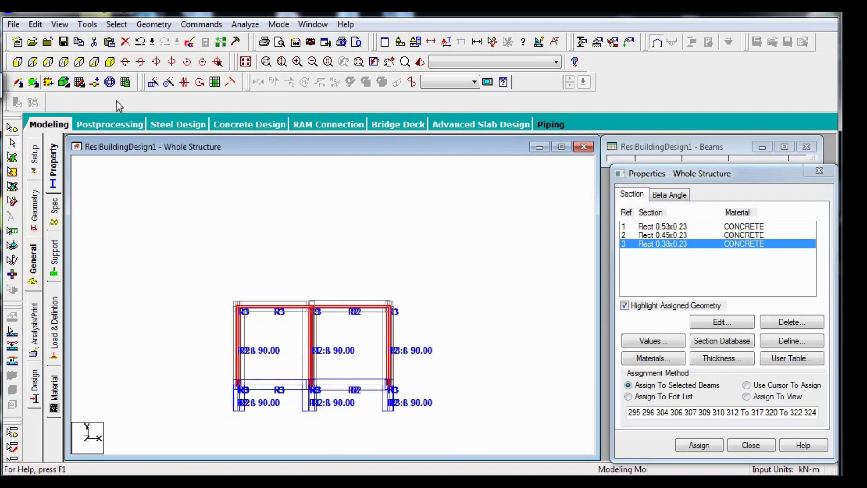
{"action": "left_click", "coordinate": [153, 83]}
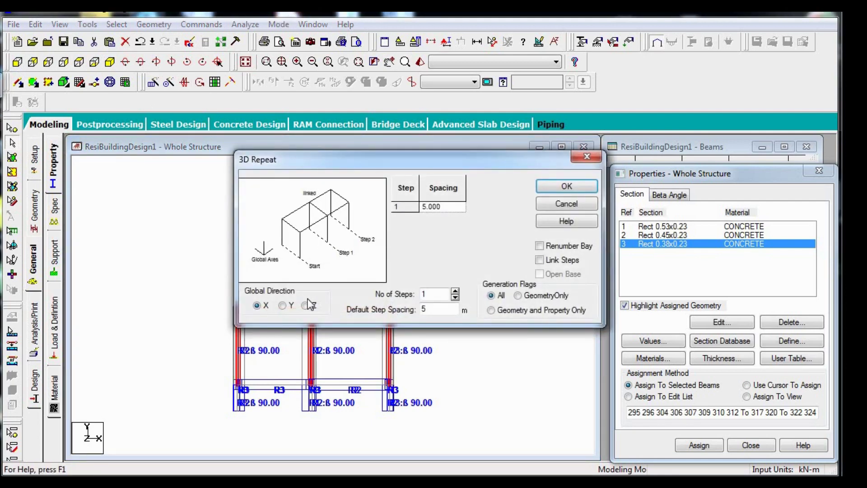
Step: Repeat the upper storey 2 steps in Y at 3 m spacing with Link Steps
{"action": "left_click", "coordinate": [282, 306]}
{"action": "double_click", "coordinate": [452, 308]}
{"action": "type", "text": "3"}
{"action": "left_click_drag", "start_coordinate": [439, 309], "coordinate": [415, 316]}
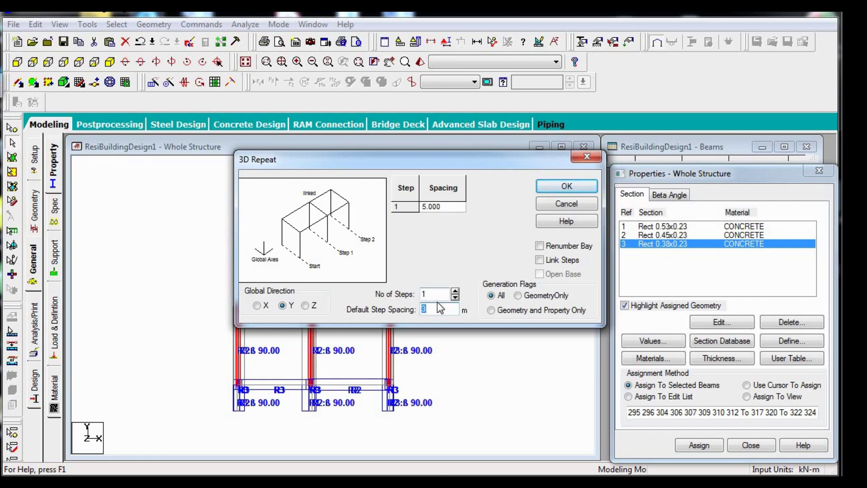
{"action": "left_click", "coordinate": [456, 291]}
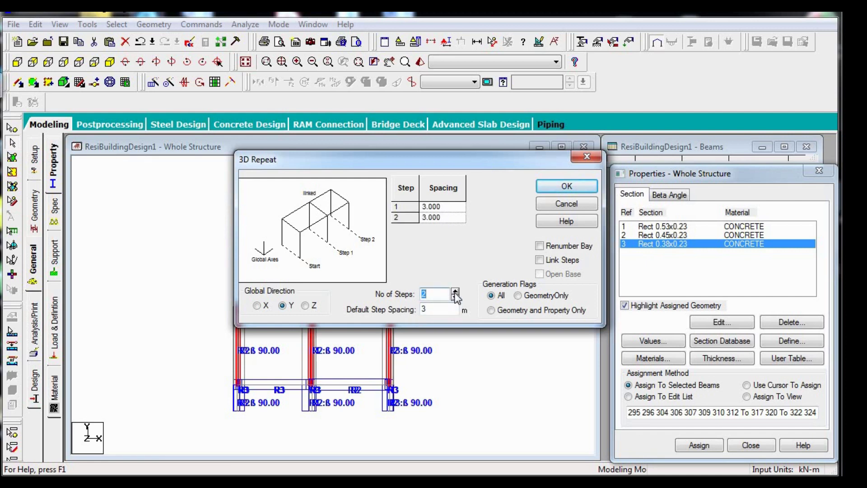
{"action": "left_click", "coordinate": [559, 261]}
{"action": "left_click", "coordinate": [560, 189]}
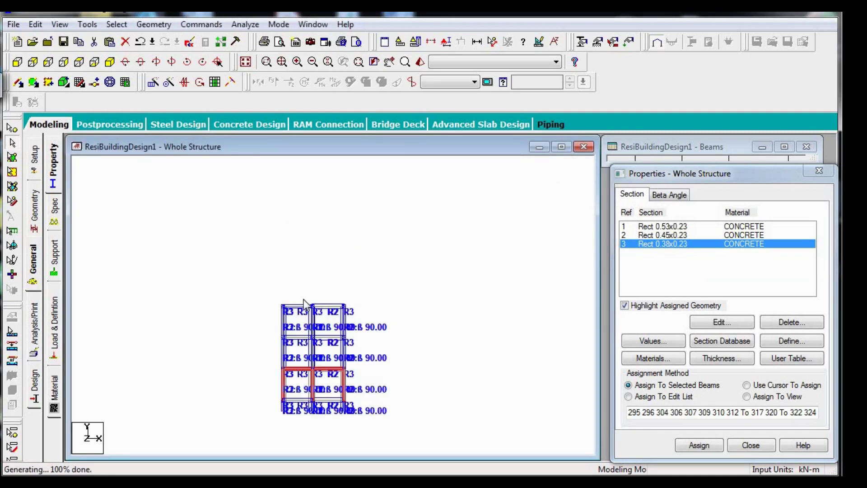
{"action": "left_click", "coordinate": [111, 62]}
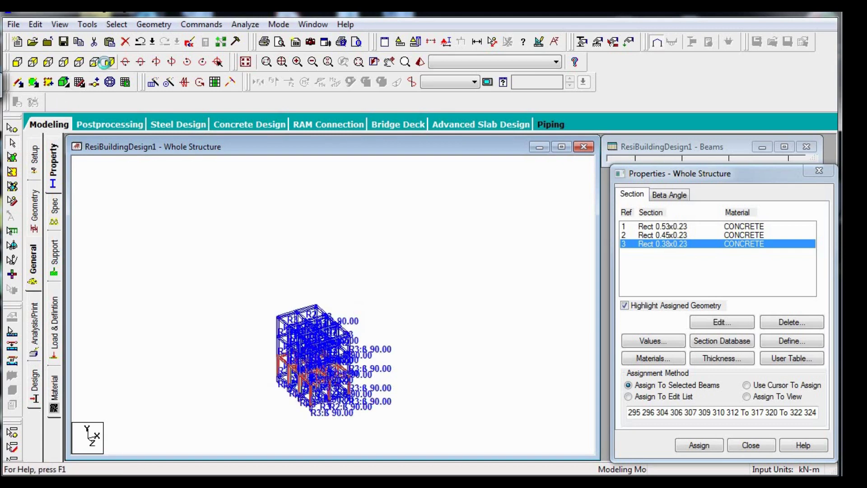
{"action": "scroll", "coordinate": [322, 420], "scroll_direction": "up", "scroll_amount": 2}
{"action": "scroll", "coordinate": [316, 407], "scroll_direction": "up", "scroll_amount": 1}
{"action": "scroll", "coordinate": [293, 375], "scroll_direction": "up", "scroll_amount": 2}
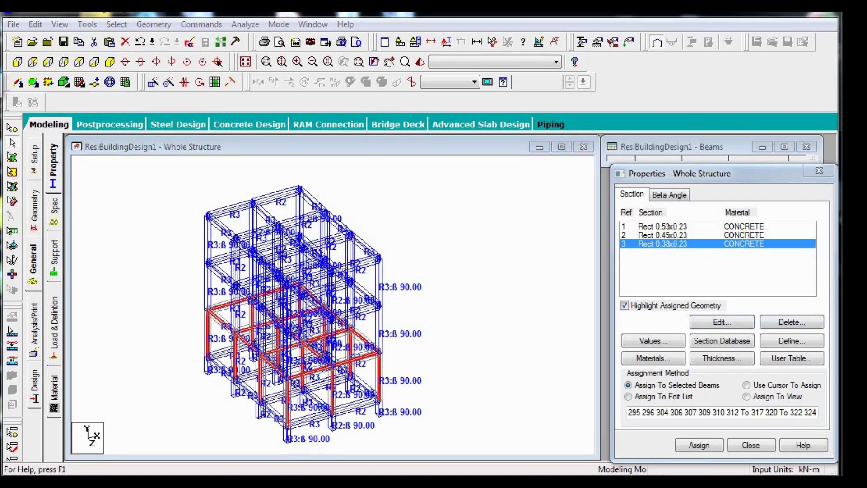
Step: Clear the beam selection and window-select the column base nodes in front elevation
{"action": "left_click", "coordinate": [746, 384]}
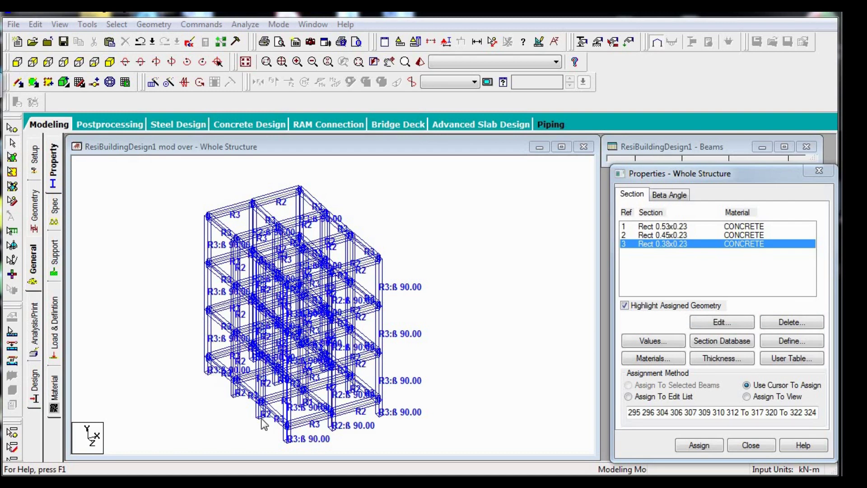
{"action": "left_click", "coordinate": [18, 62]}
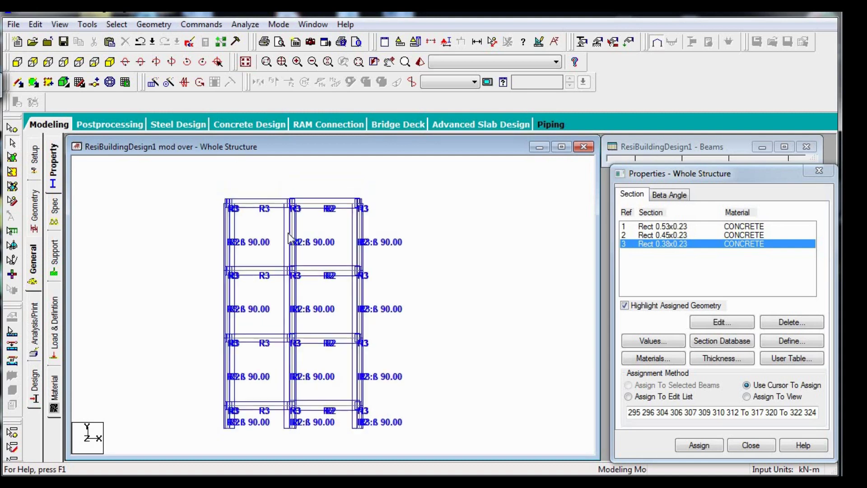
{"action": "middle_click_drag", "start_coordinate": [319, 393], "coordinate": [269, 289]}
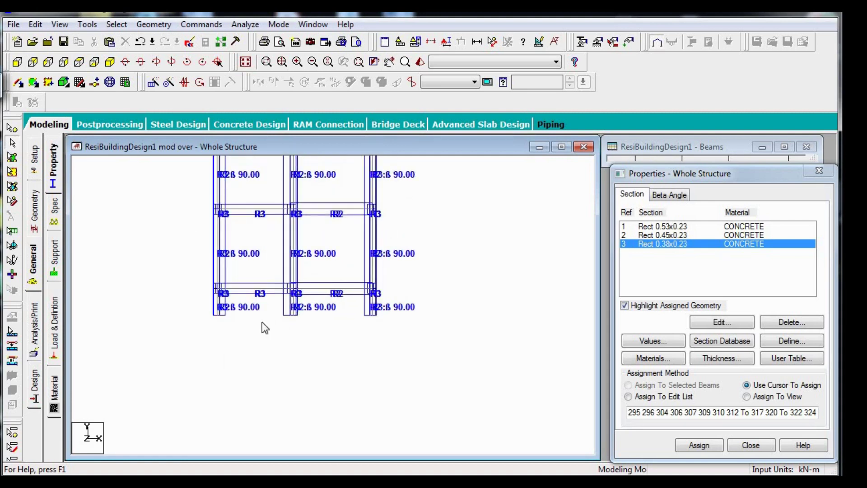
{"action": "scroll", "coordinate": [259, 362], "scroll_direction": "up", "scroll_amount": 1}
{"action": "scroll", "coordinate": [217, 330], "scroll_direction": "up", "scroll_amount": 1}
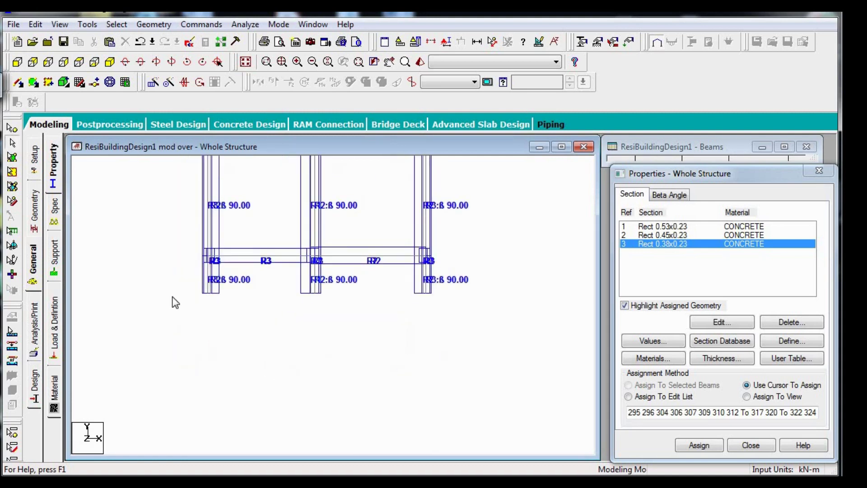
{"action": "left_click", "coordinate": [12, 157]}
{"action": "left_click_drag", "start_coordinate": [182, 276], "coordinate": [472, 337]}
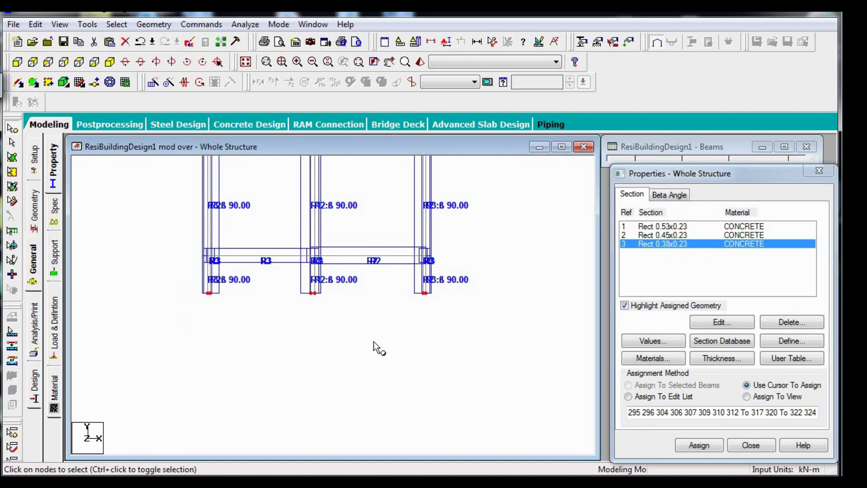
Step: Create a new Fixed support, Support 2 (S2)
{"action": "left_click", "coordinate": [54, 262]}
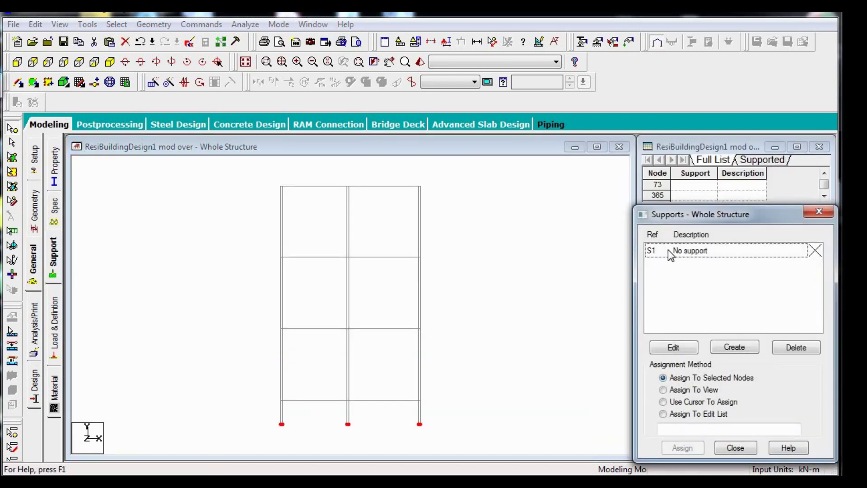
{"action": "left_click", "coordinate": [727, 346]}
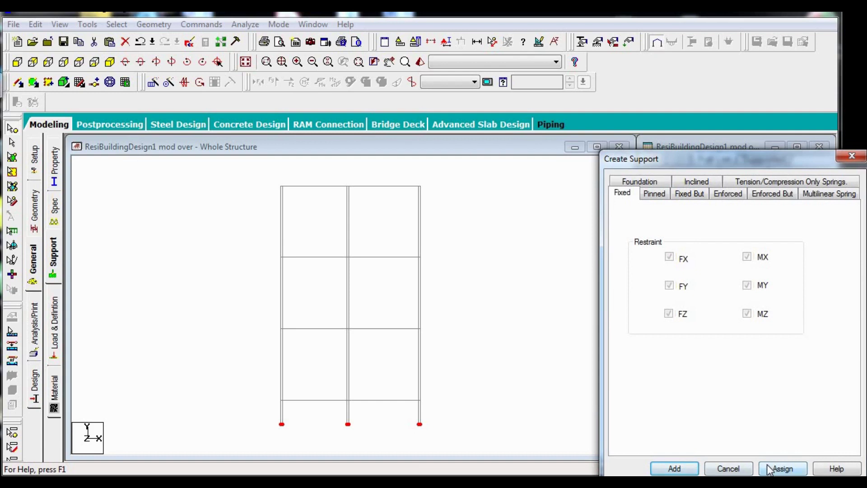
{"action": "left_click", "coordinate": [692, 470]}
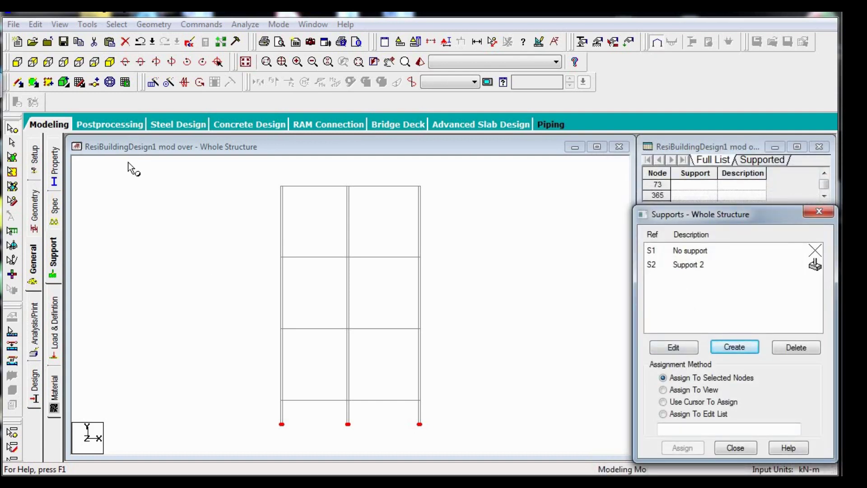
Step: Assign S2 to the column base nodes along the bottom of the frame
{"action": "left_click", "coordinate": [107, 63]}
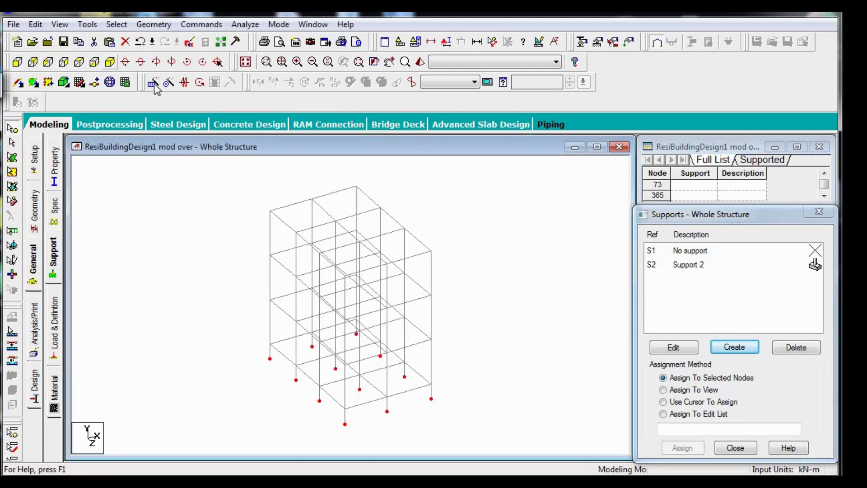
{"action": "left_click", "coordinate": [17, 62]}
{"action": "left_click", "coordinate": [695, 265]}
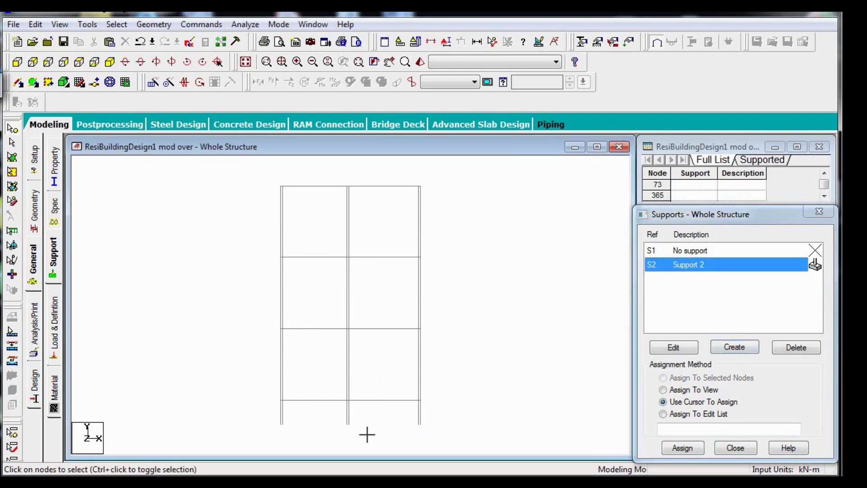
{"action": "left_click_drag", "start_coordinate": [261, 408], "coordinate": [490, 447]}
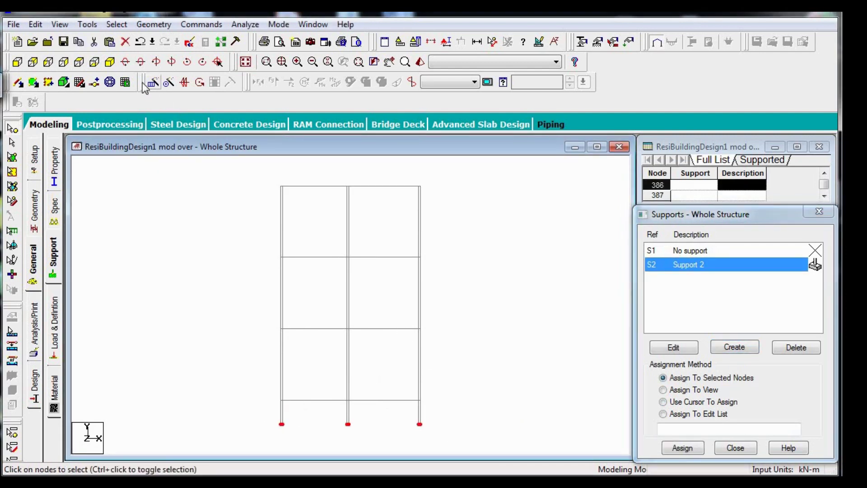
{"action": "left_click", "coordinate": [117, 68]}
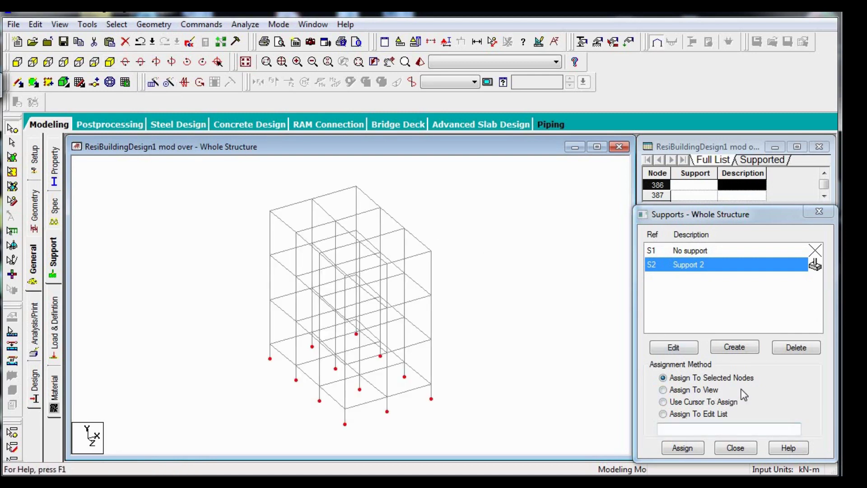
{"action": "left_click", "coordinate": [684, 450]}
{"action": "left_click", "coordinate": [777, 368]}
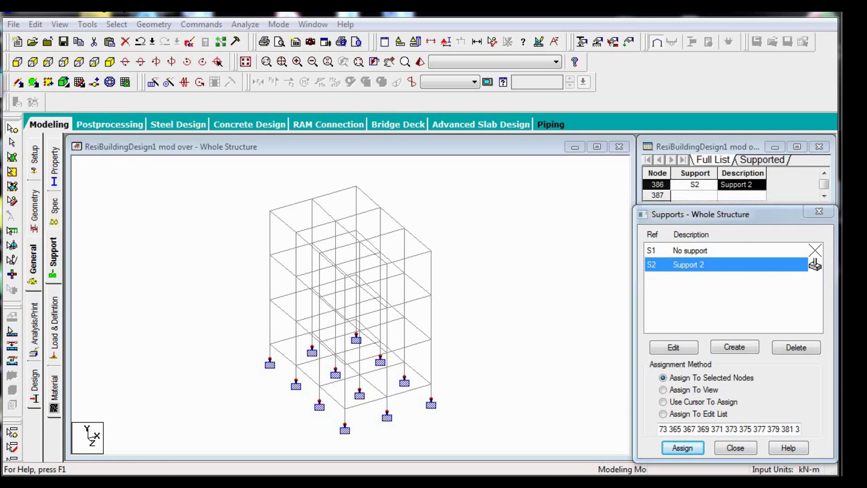
{"action": "left_click", "coordinate": [53, 207]}
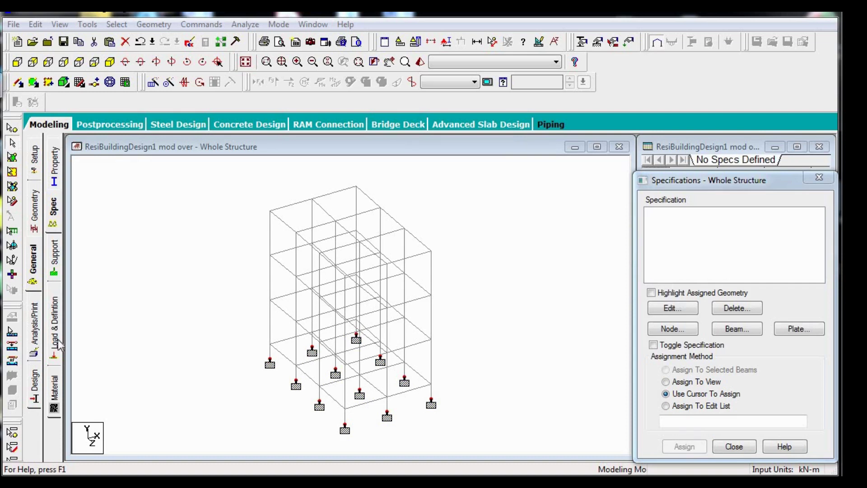
Step: Assign CONCRETE to beams 295 To 322 and 324 To 411, then clear the selection
{"action": "left_click", "coordinate": [54, 390]}
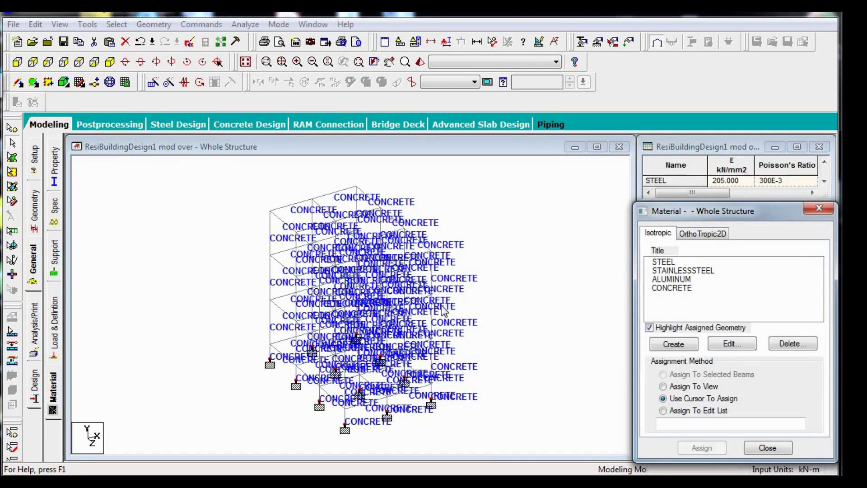
{"action": "left_click", "coordinate": [676, 288]}
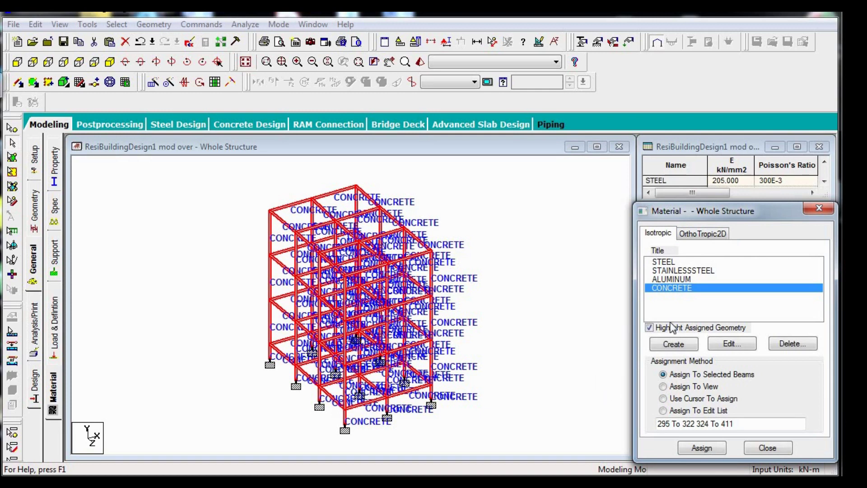
{"action": "left_click", "coordinate": [703, 448]}
{"action": "left_click", "coordinate": [678, 280]}
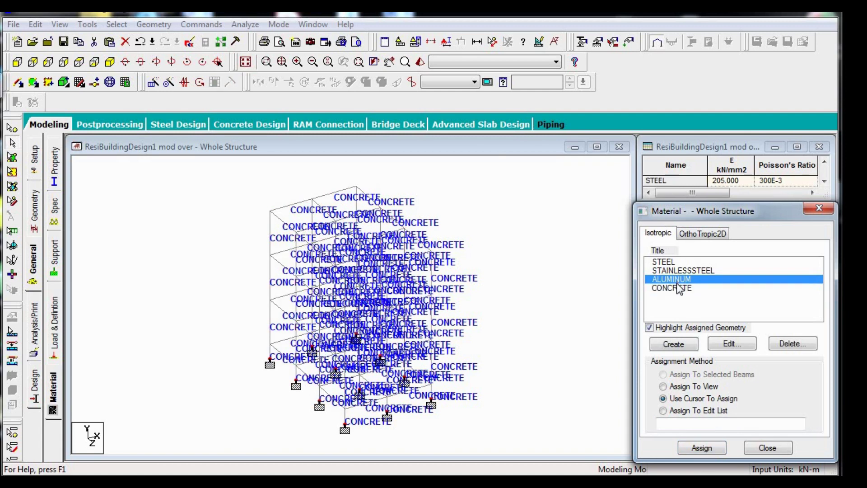
{"action": "left_click", "coordinate": [680, 288]}
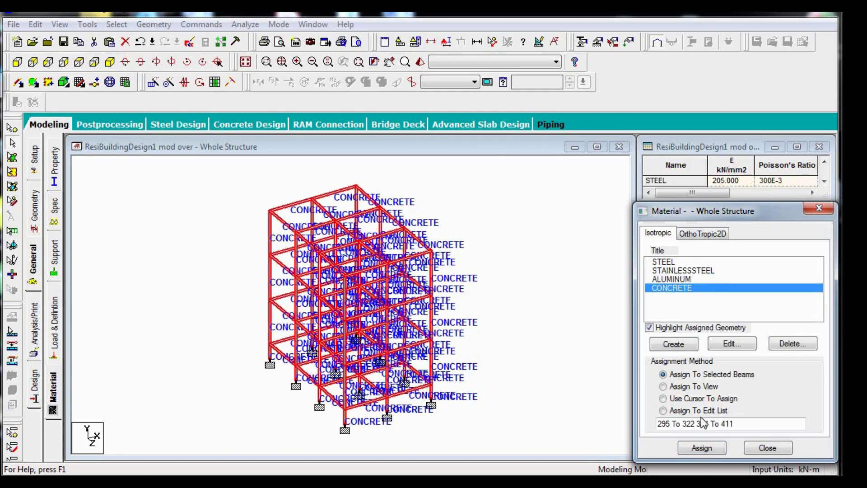
{"action": "left_click", "coordinate": [703, 448]}
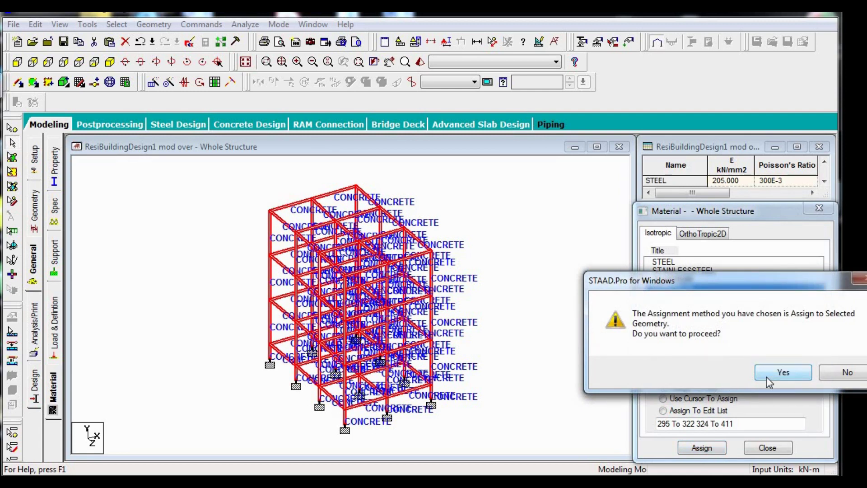
{"action": "left_click", "coordinate": [783, 372]}
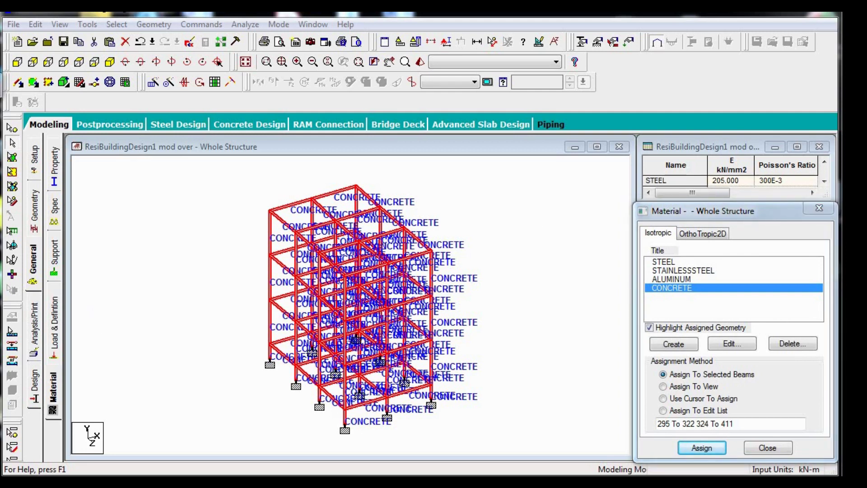
{"action": "left_click", "coordinate": [170, 283]}
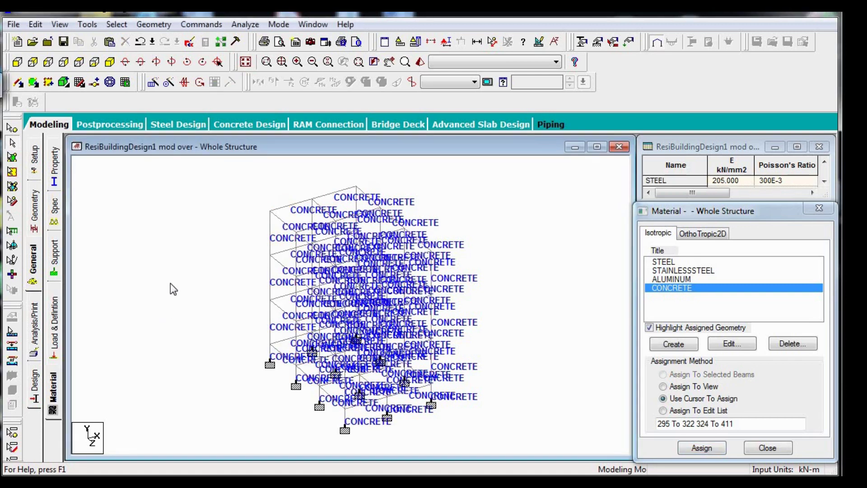
{"action": "left_click", "coordinate": [35, 259]}
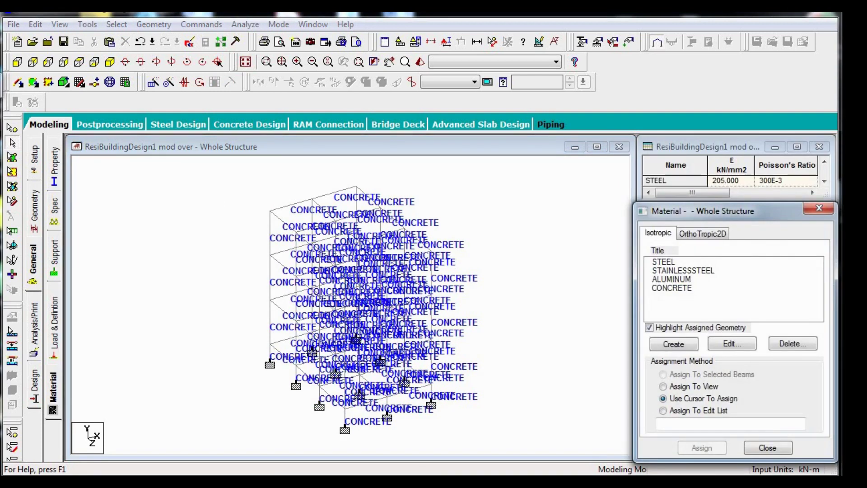
{"action": "left_click", "coordinate": [35, 210]}
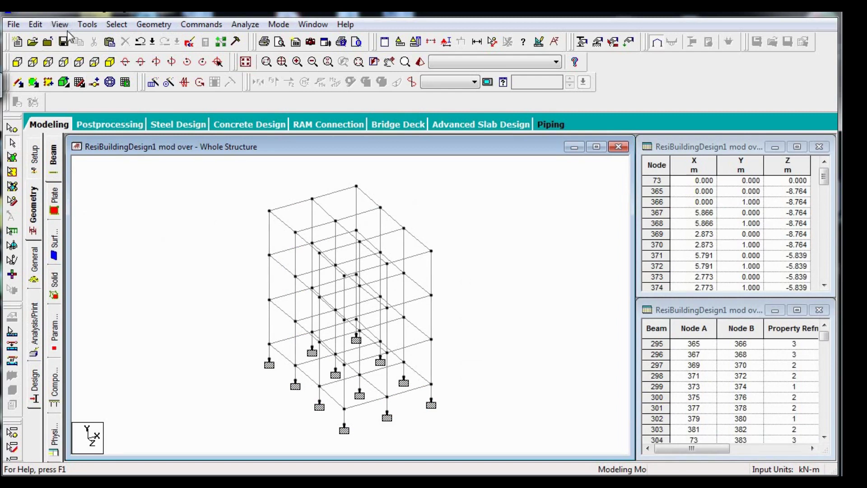
Step: Check the model is one connected structure, highlighting Structure 1
{"action": "left_click", "coordinate": [87, 24]}
{"action": "left_click", "coordinate": [123, 39]}
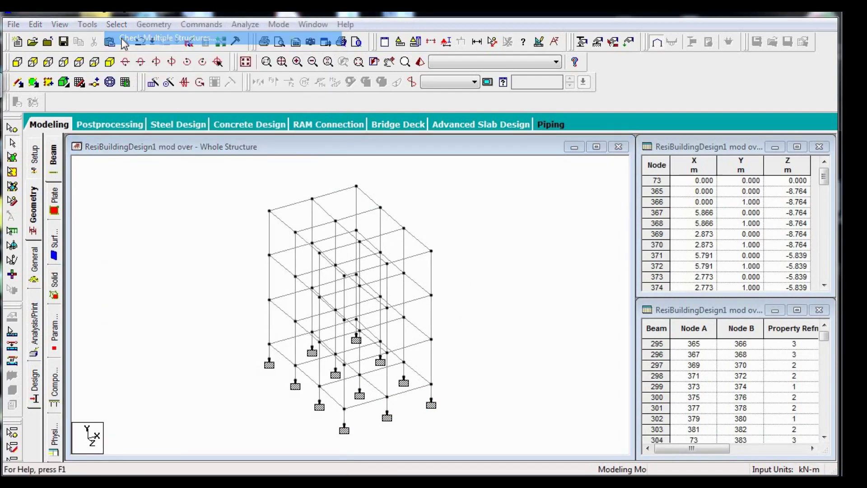
{"action": "left_click", "coordinate": [109, 186]}
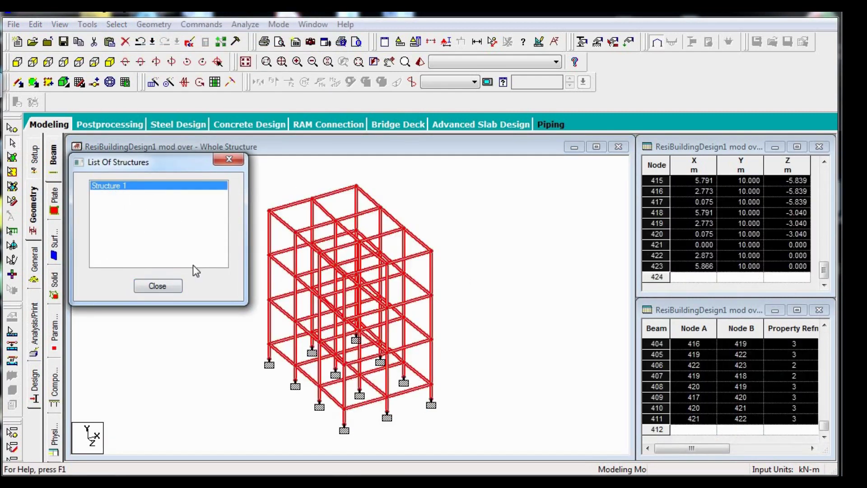
{"action": "left_click", "coordinate": [157, 286]}
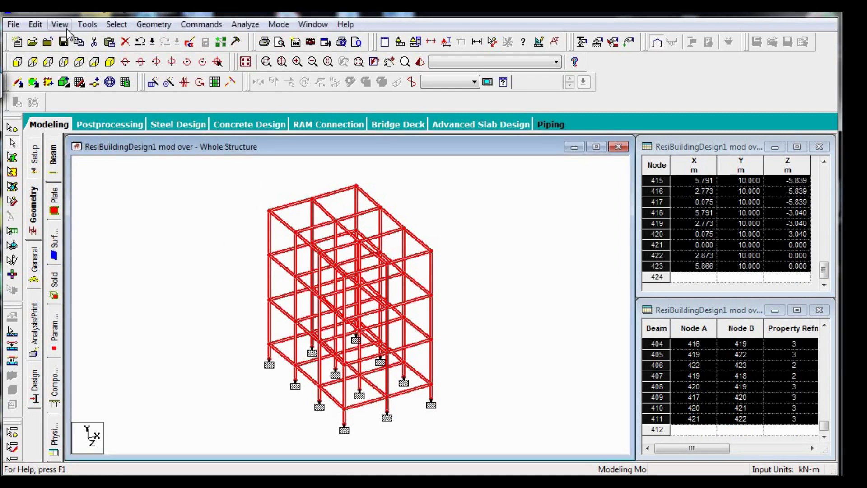
Step: Check for duplicate nodes, duplicate members and orphan nodes; none are found
{"action": "left_click", "coordinate": [87, 24]}
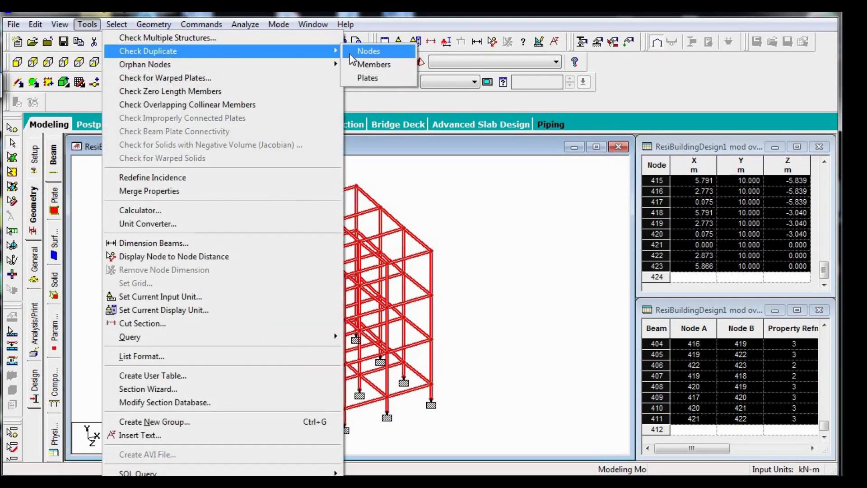
{"action": "left_click", "coordinate": [368, 51]}
{"action": "left_click", "coordinate": [383, 270]}
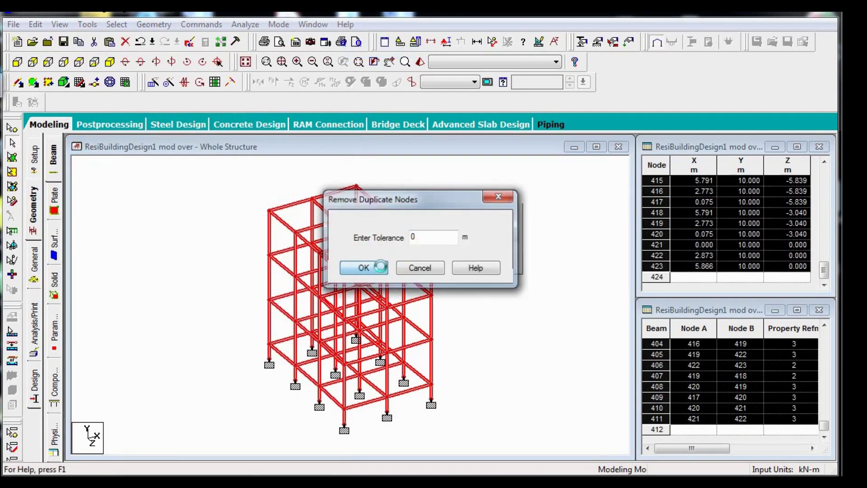
{"action": "left_click", "coordinate": [460, 274]}
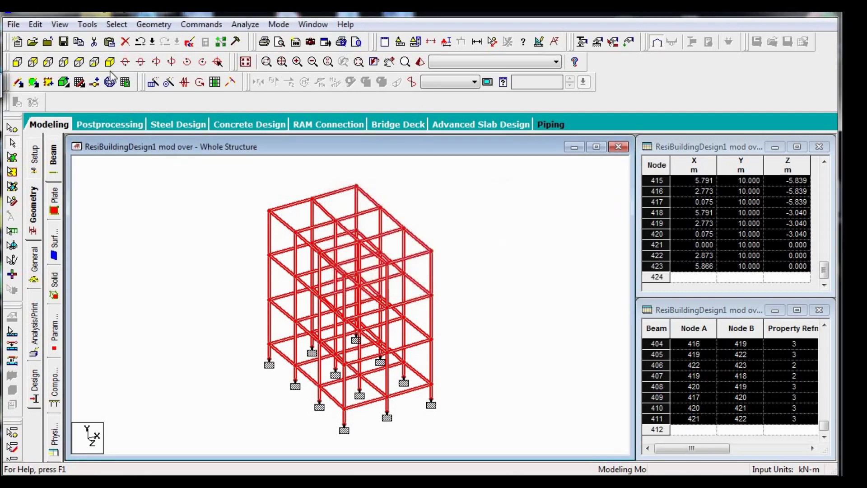
{"action": "left_click", "coordinate": [87, 24]}
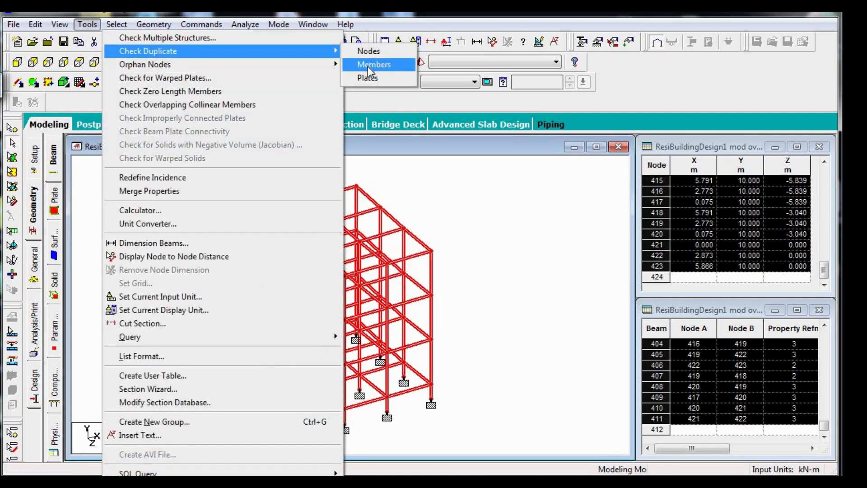
{"action": "left_click", "coordinate": [374, 64]}
{"action": "left_click", "coordinate": [461, 274]}
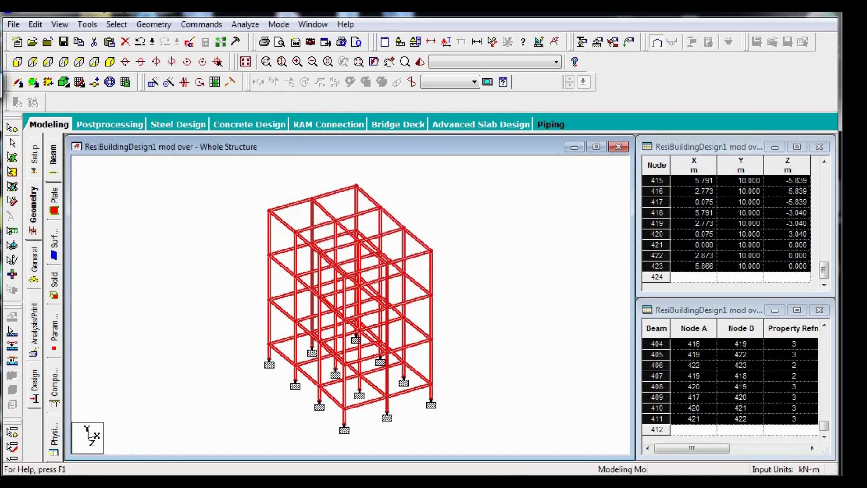
{"action": "left_click", "coordinate": [87, 23]}
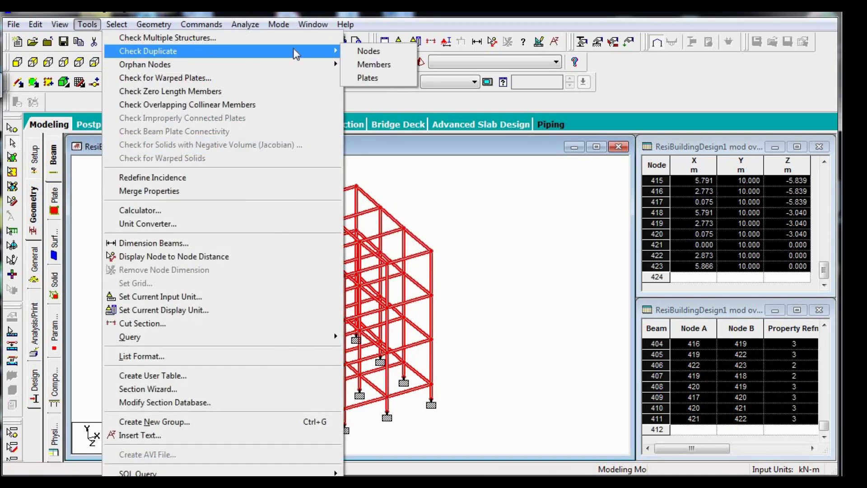
{"action": "mouse_move", "coordinate": [145, 64]}
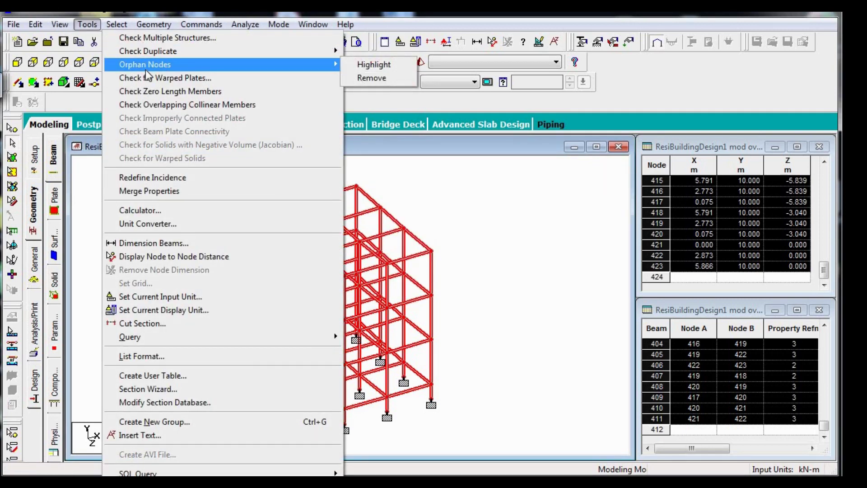
{"action": "left_click", "coordinate": [362, 67]}
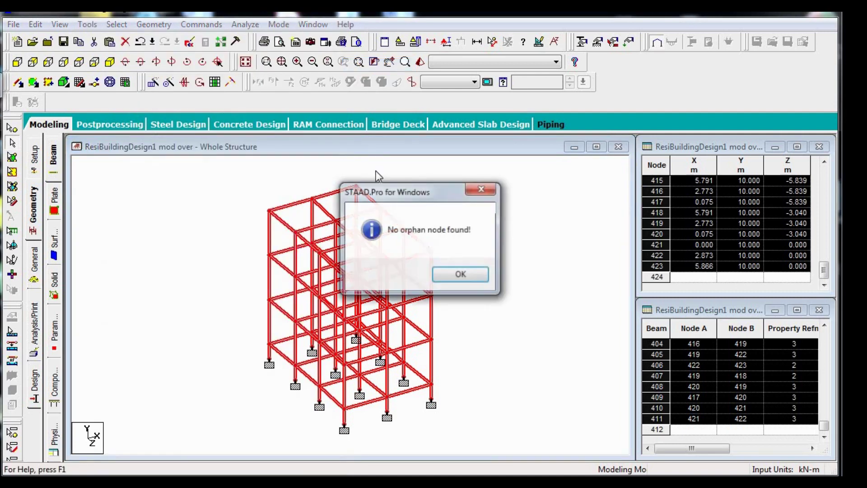
{"action": "left_click", "coordinate": [457, 273]}
Step: Run the zero-length member check with zero tolerance twice; no zero-length members found
{"action": "left_click", "coordinate": [87, 24]}
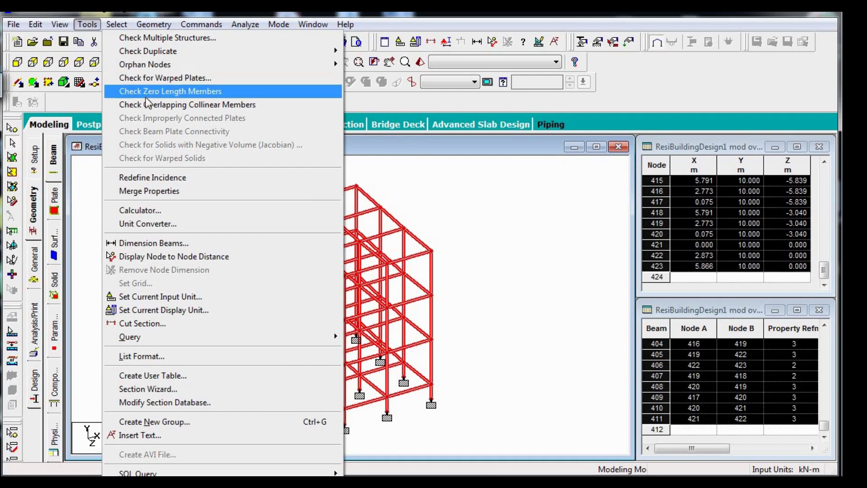
{"action": "left_click", "coordinate": [146, 92]}
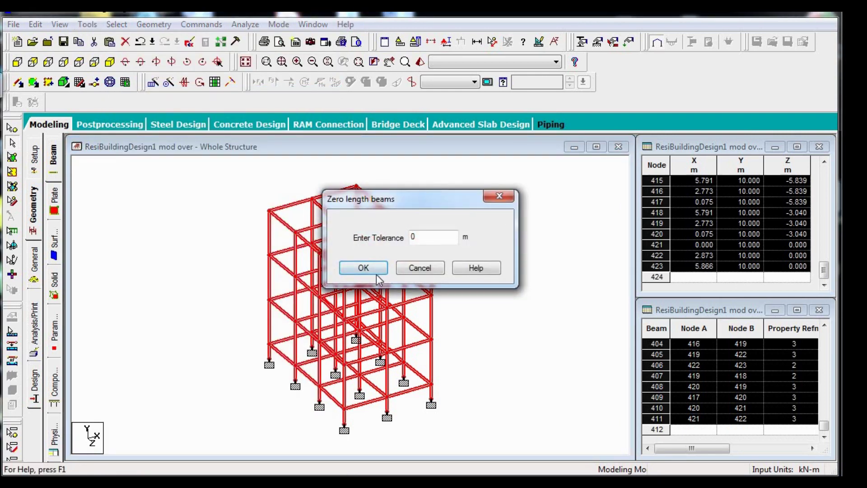
{"action": "left_click", "coordinate": [375, 270]}
{"action": "left_click", "coordinate": [481, 274]}
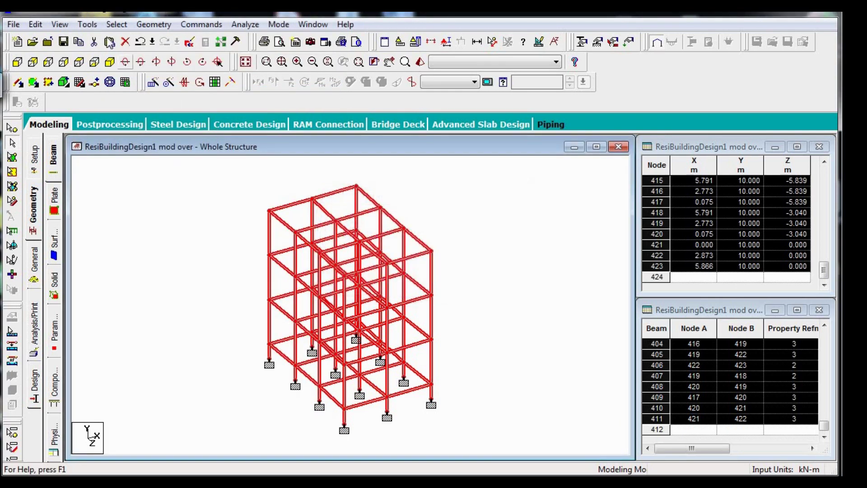
{"action": "left_click", "coordinate": [88, 24]}
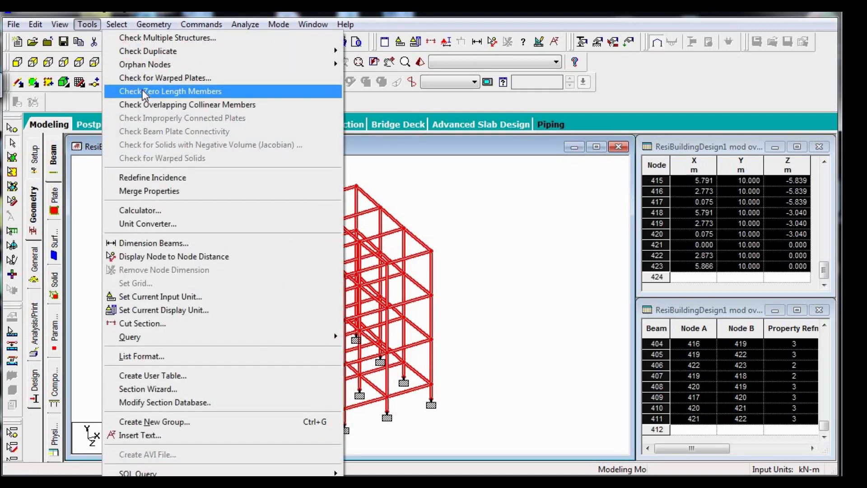
{"action": "left_click", "coordinate": [145, 92]}
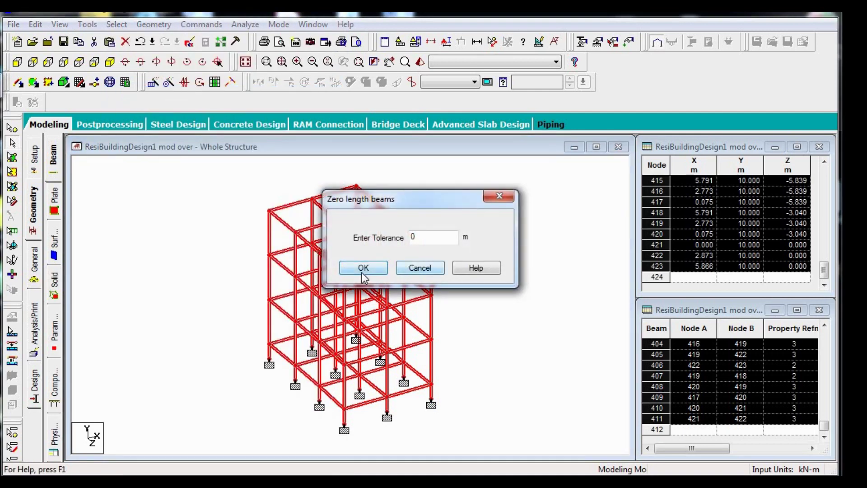
{"action": "left_click", "coordinate": [363, 270]}
{"action": "left_click", "coordinate": [486, 274]}
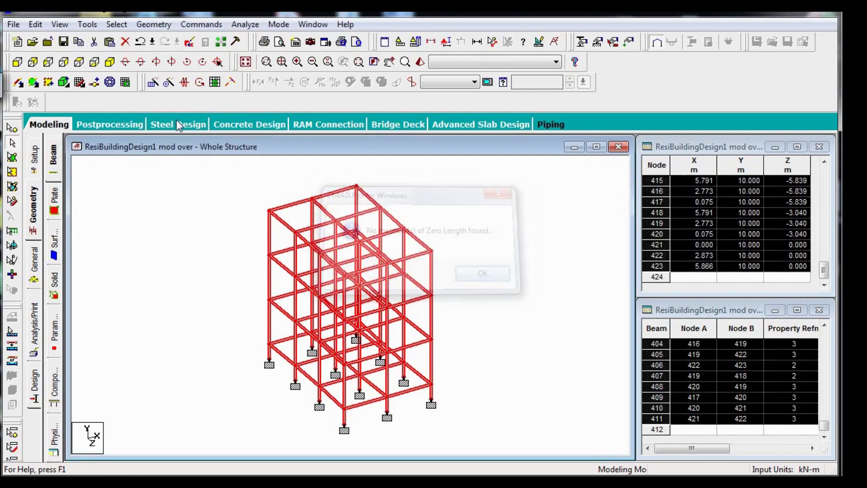
Step: Check for overlapping collinear members; no overlapping beams are found
{"action": "left_click", "coordinate": [89, 26]}
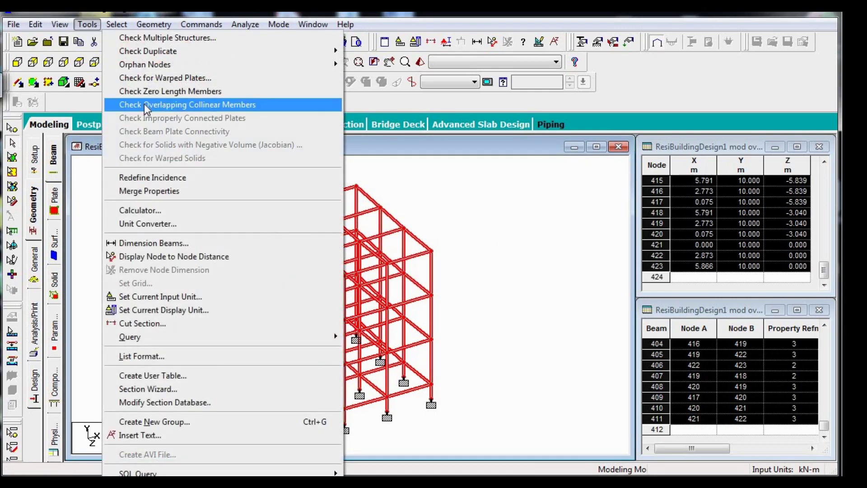
{"action": "left_click", "coordinate": [155, 108]}
{"action": "left_click", "coordinate": [487, 273]}
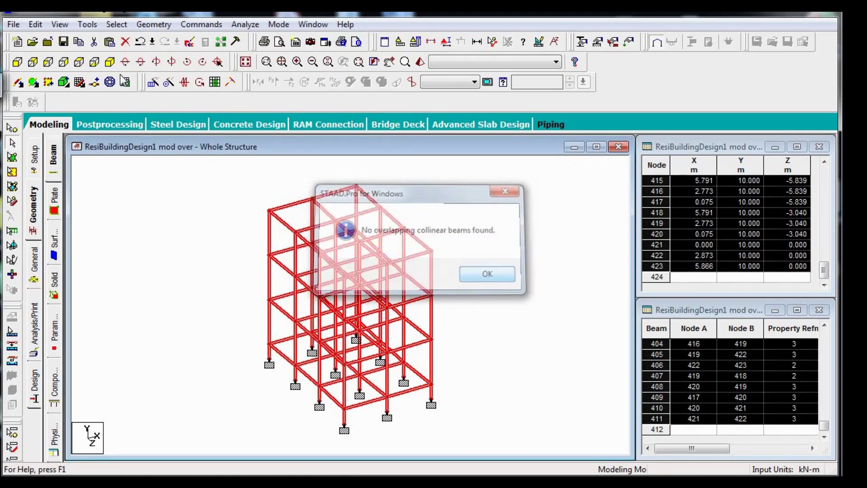
{"action": "left_click", "coordinate": [86, 25]}
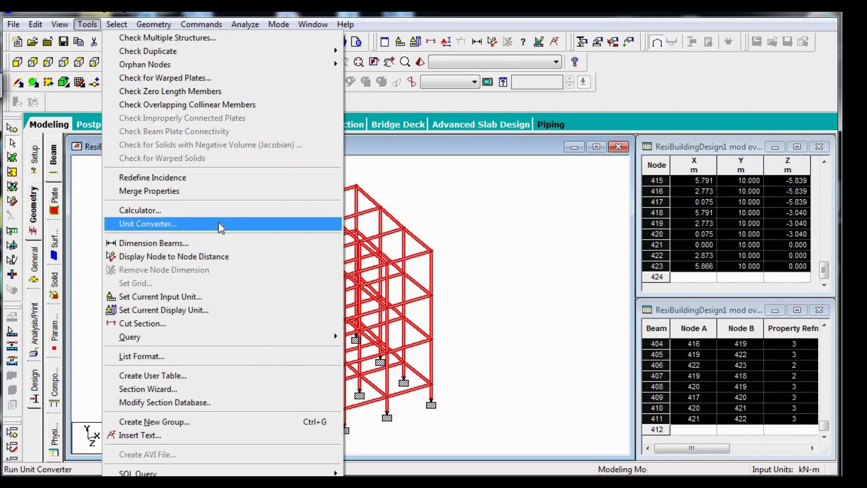
{"action": "left_click", "coordinate": [459, 189]}
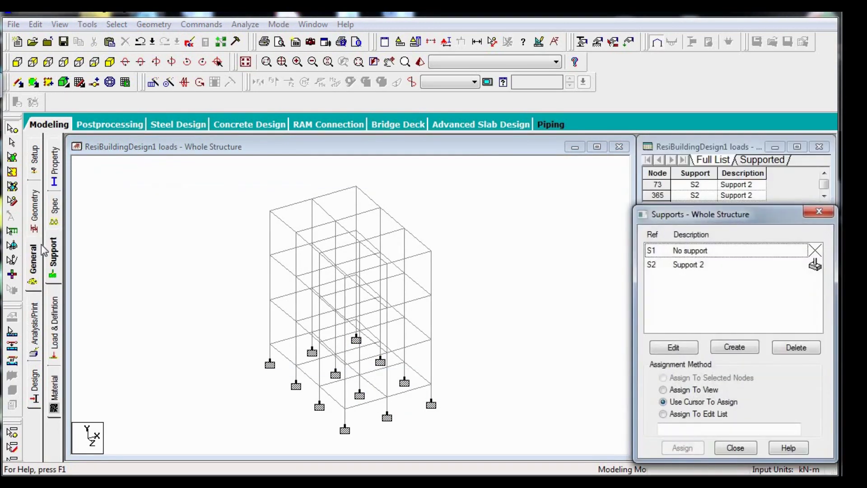
Step: Add a new seismic definition using the IS 1893 - 2002 code
{"action": "left_click", "coordinate": [54, 316]}
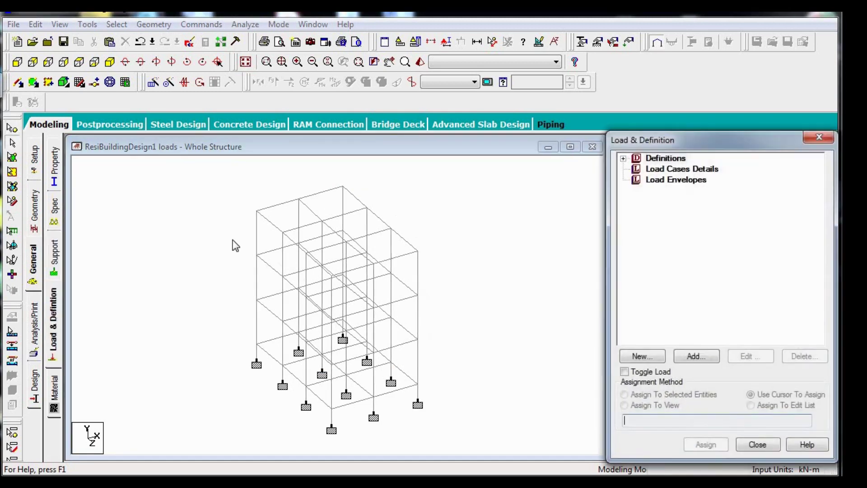
{"action": "left_click", "coordinate": [623, 159]}
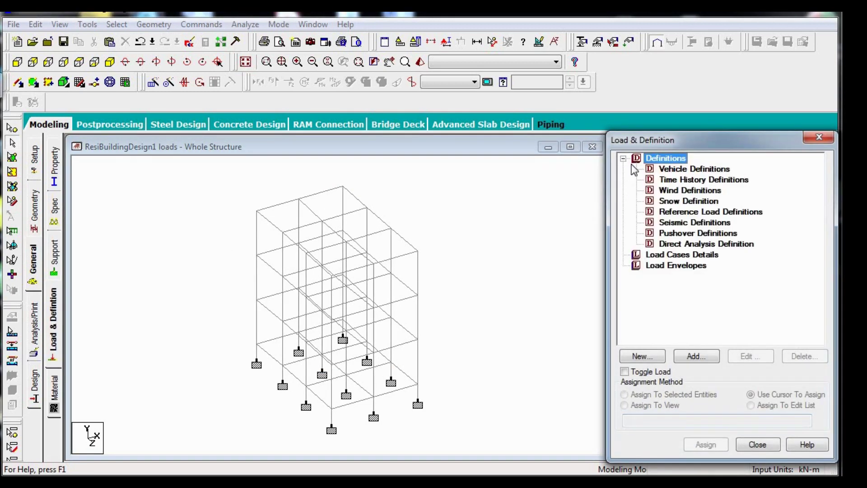
{"action": "left_click", "coordinate": [682, 223]}
{"action": "left_click", "coordinate": [708, 358]}
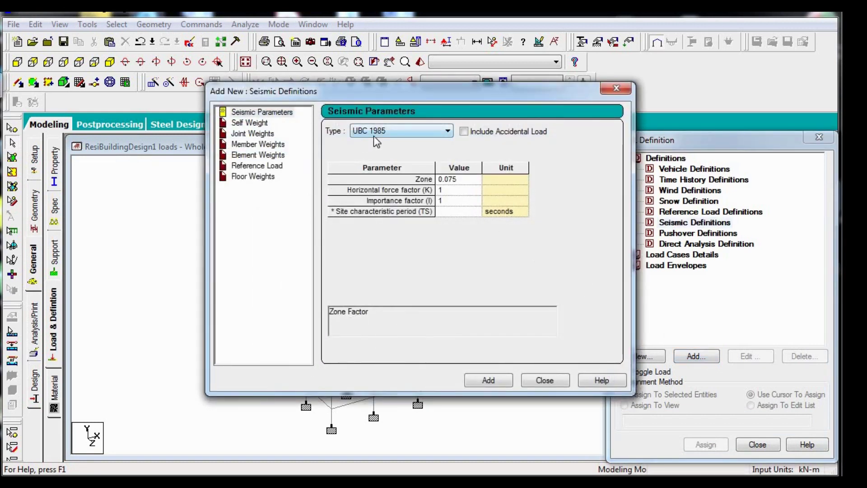
{"action": "left_click", "coordinate": [373, 136]}
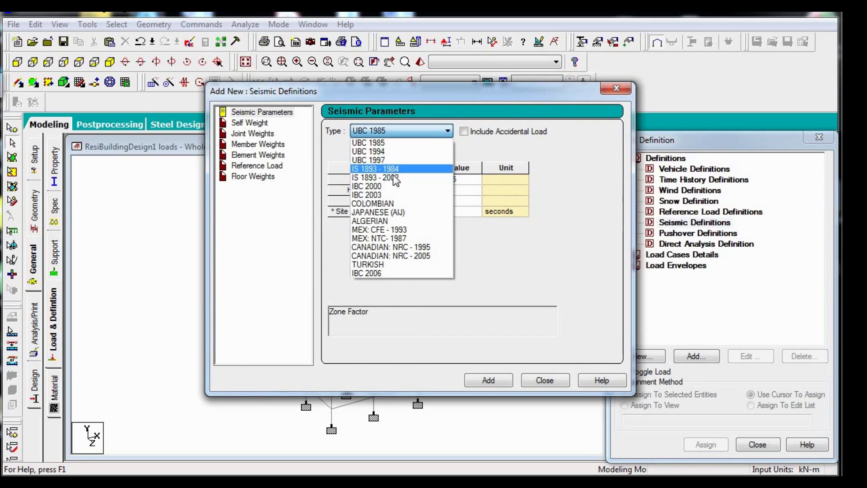
{"action": "left_click", "coordinate": [394, 178]}
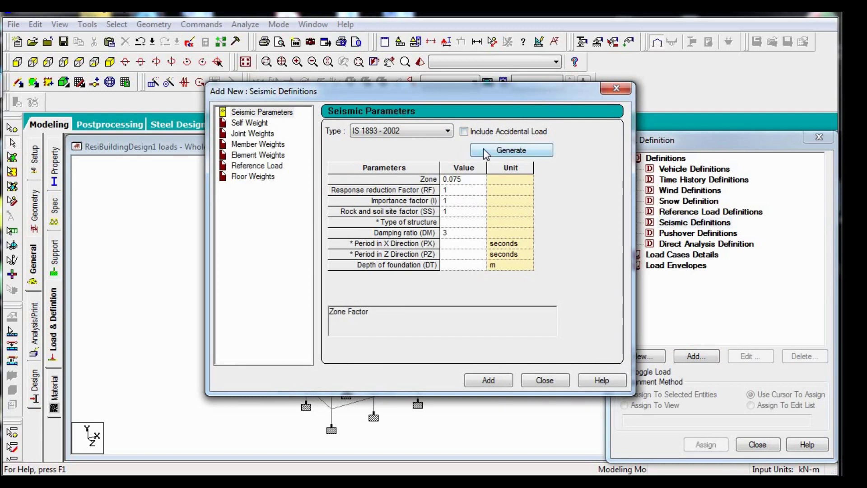
Step: Generate IS 1893 parameters with Pune as the site city for zone factor 0.16
{"action": "left_click", "coordinate": [483, 149]}
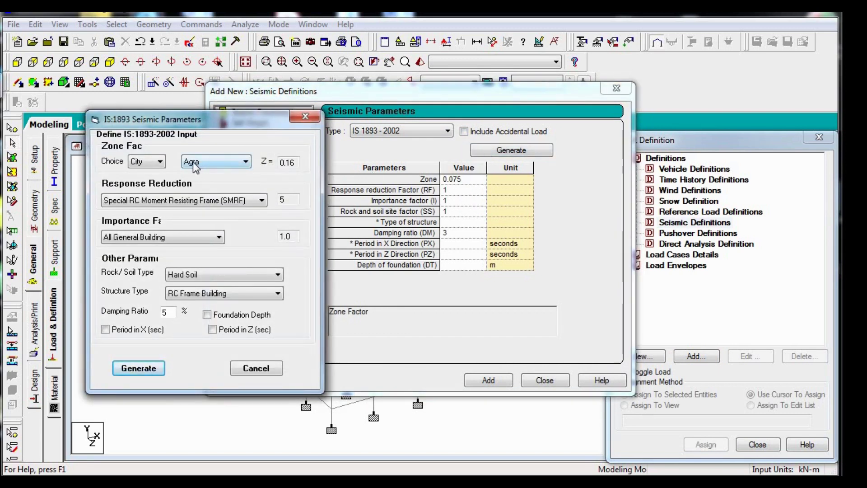
{"action": "left_click", "coordinate": [228, 161]}
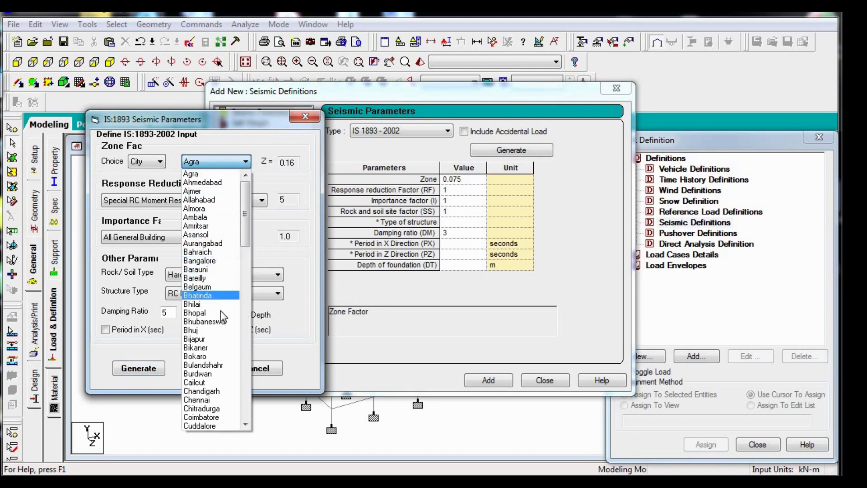
{"action": "scroll", "coordinate": [221, 334], "scroll_direction": "down", "scroll_amount": 3}
{"action": "scroll", "coordinate": [221, 336], "scroll_direction": "down", "scroll_amount": 4}
{"action": "scroll", "coordinate": [222, 336], "scroll_direction": "down", "scroll_amount": 4}
{"action": "scroll", "coordinate": [221, 337], "scroll_direction": "down", "scroll_amount": 4}
{"action": "scroll", "coordinate": [222, 336], "scroll_direction": "down", "scroll_amount": 4}
{"action": "scroll", "coordinate": [223, 337], "scroll_direction": "down", "scroll_amount": 4}
{"action": "scroll", "coordinate": [222, 316], "scroll_direction": "down", "scroll_amount": 3}
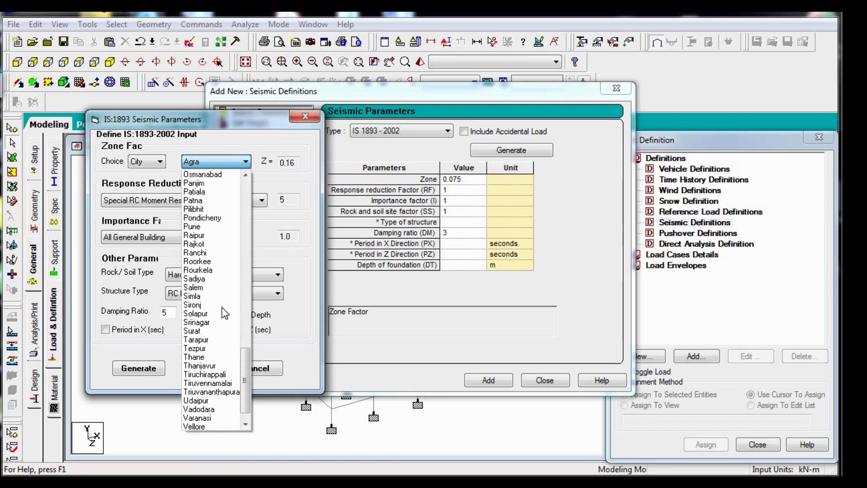
{"action": "left_click", "coordinate": [220, 226]}
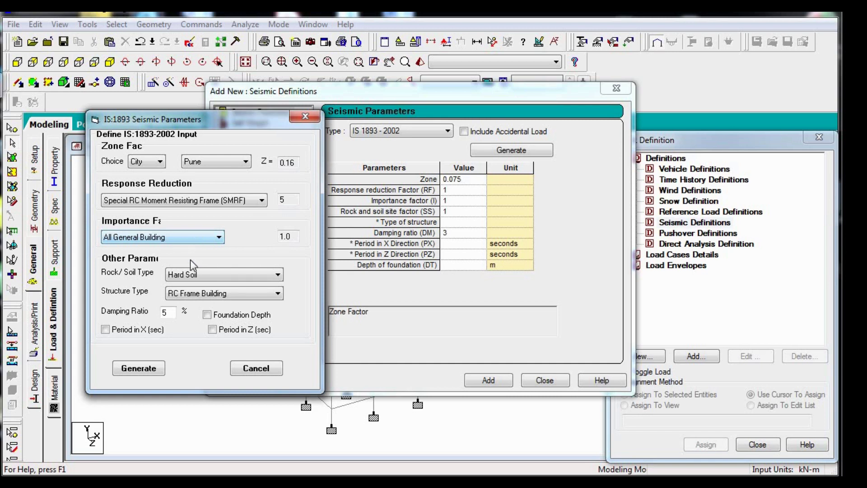
Step: Set Medium Soil and an OMRF frame type, then fill in the generated seismic values
{"action": "left_click", "coordinate": [205, 270]}
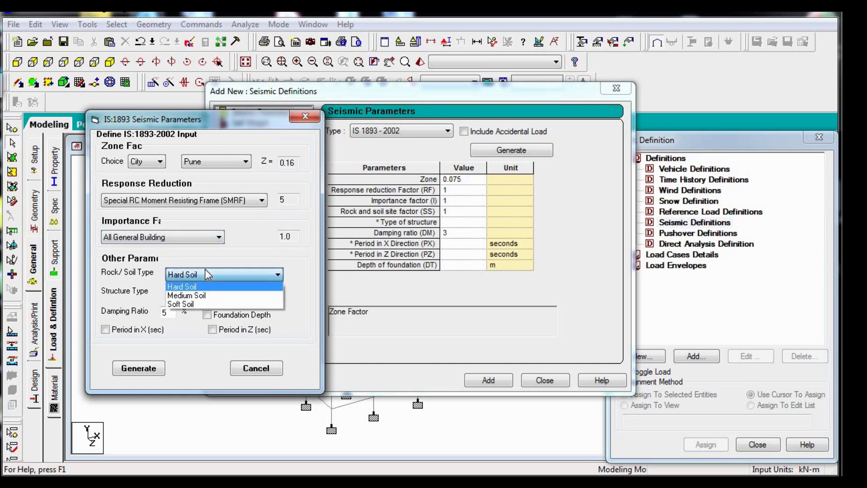
{"action": "left_click", "coordinate": [210, 296]}
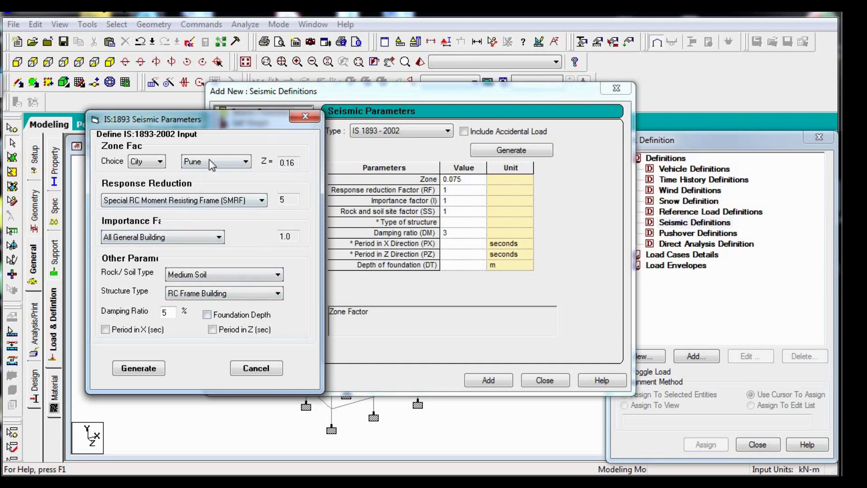
{"action": "left_click", "coordinate": [210, 202]}
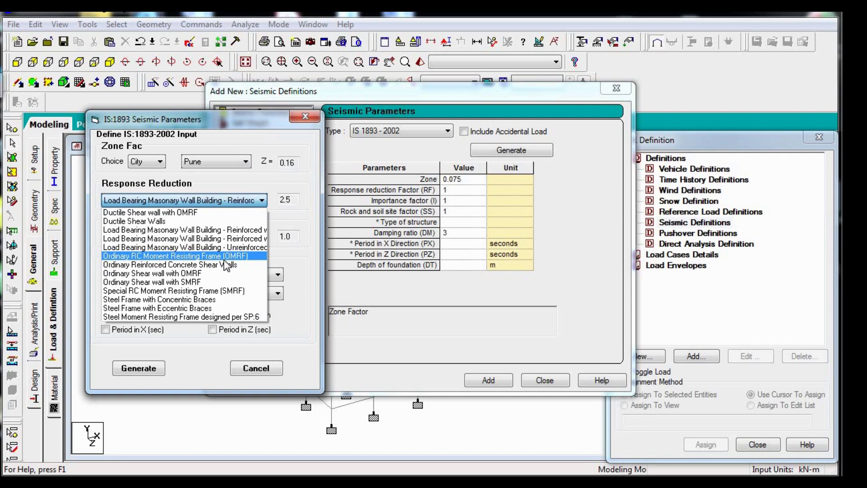
{"action": "left_click", "coordinate": [225, 256]}
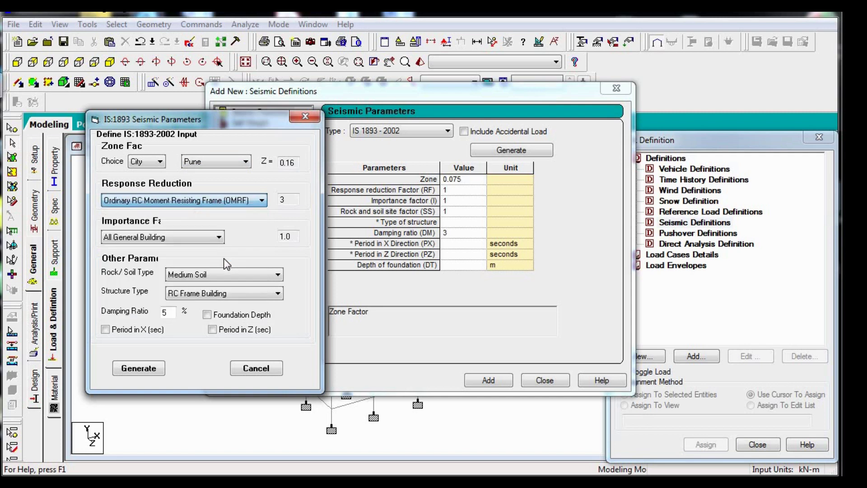
{"action": "left_click", "coordinate": [132, 366]}
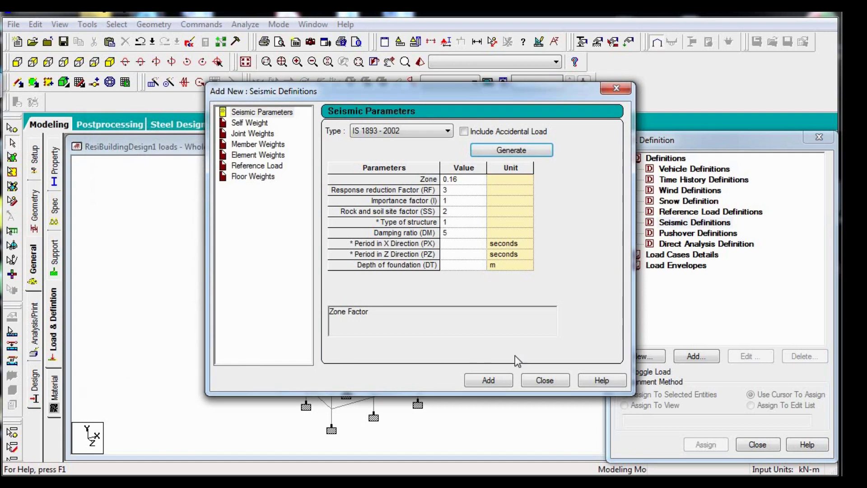
Step: Add the IS 1893 - 2002 definition with SELFWEIGHT factor 1
{"action": "left_click", "coordinate": [487, 382]}
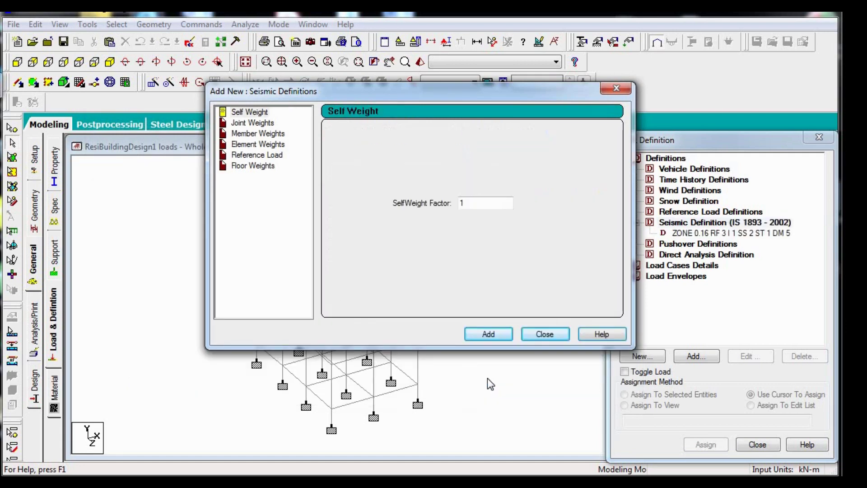
{"action": "left_click", "coordinate": [496, 338]}
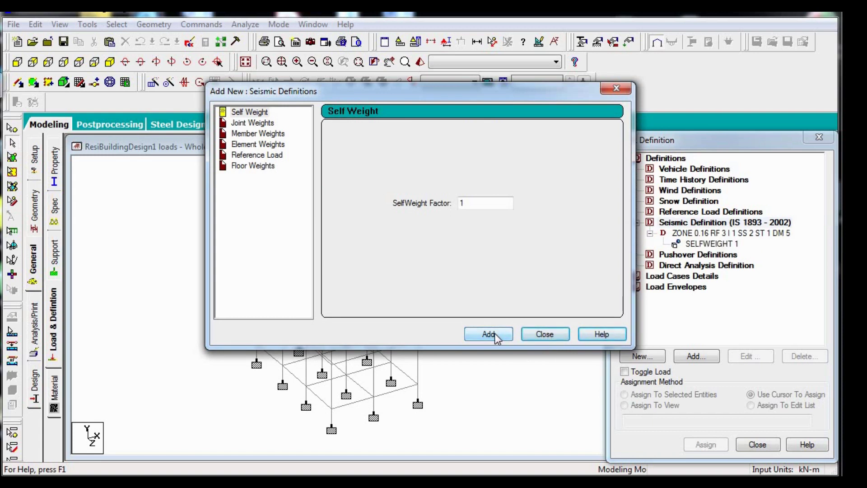
{"action": "left_click", "coordinate": [545, 335]}
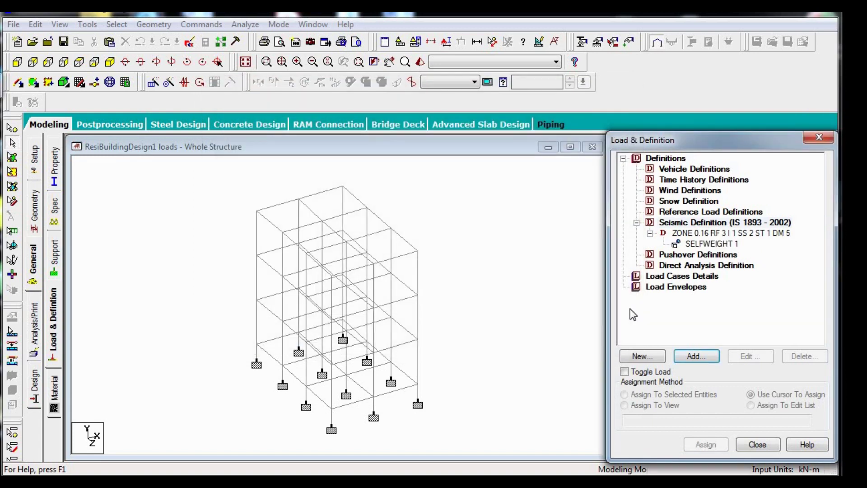
{"action": "left_click", "coordinate": [679, 234]}
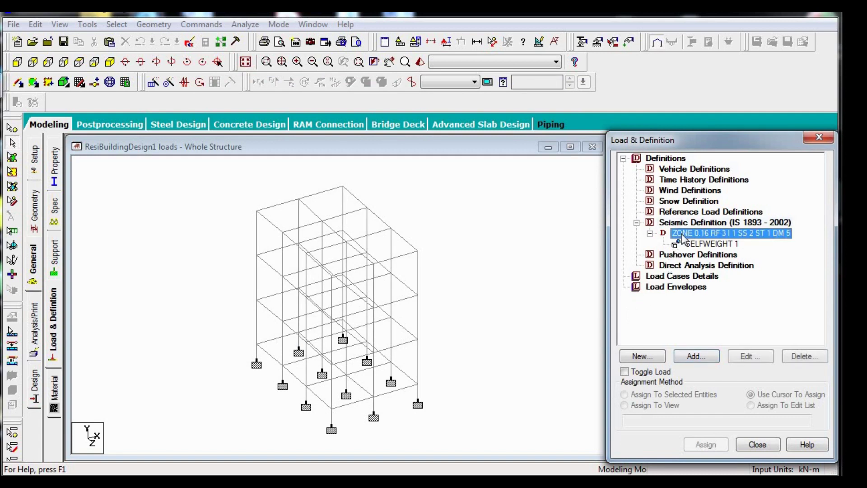
{"action": "left_click", "coordinate": [708, 360]}
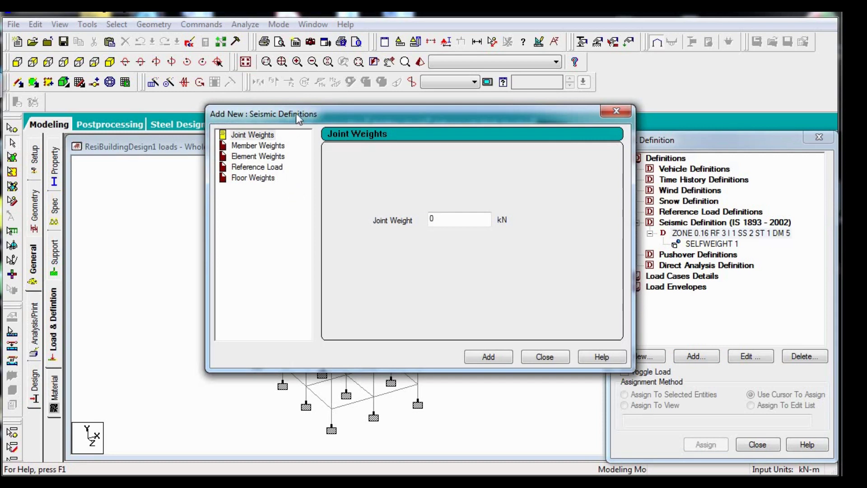
{"action": "left_click_drag", "start_coordinate": [296, 113], "coordinate": [289, 81]}
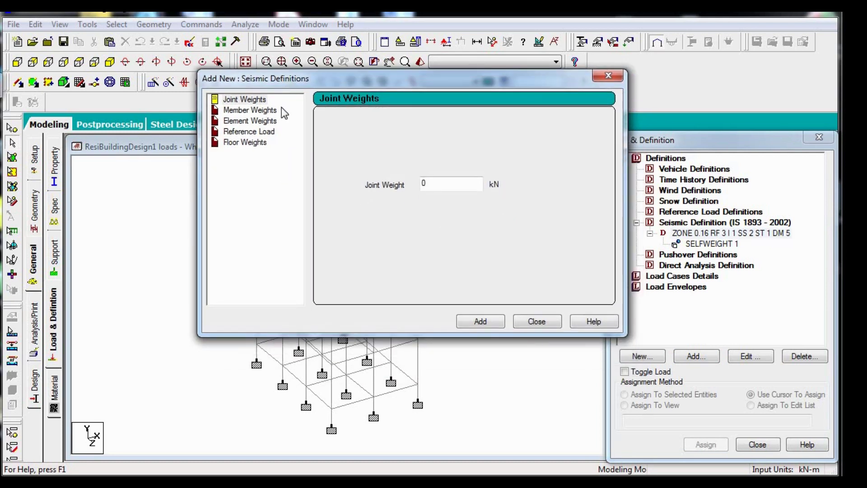
{"action": "left_click", "coordinate": [262, 142]}
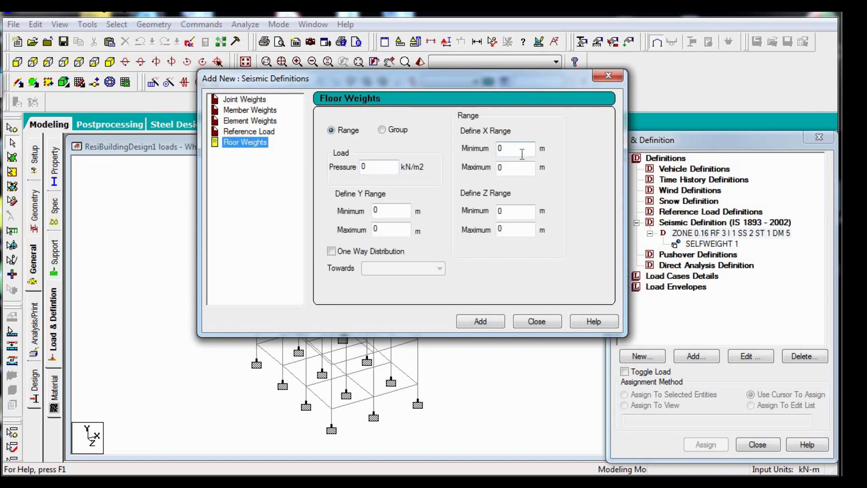
{"action": "mouse_move", "coordinate": [515, 148]}
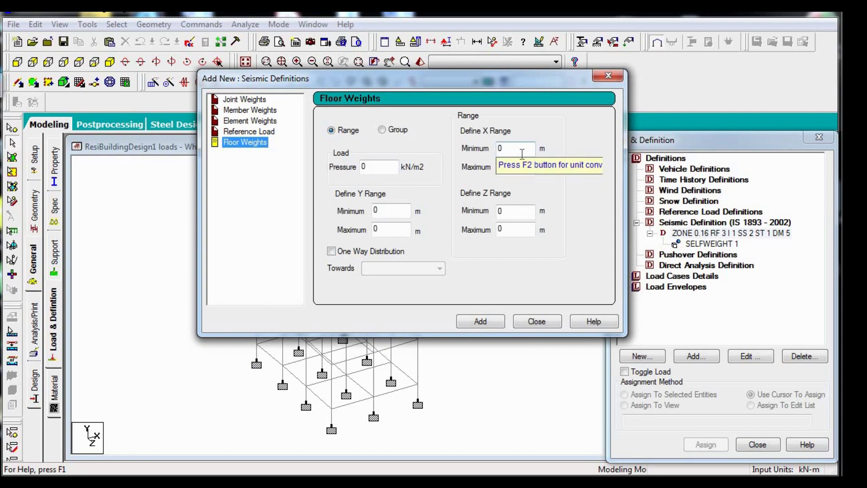
{"action": "left_click", "coordinate": [538, 323]}
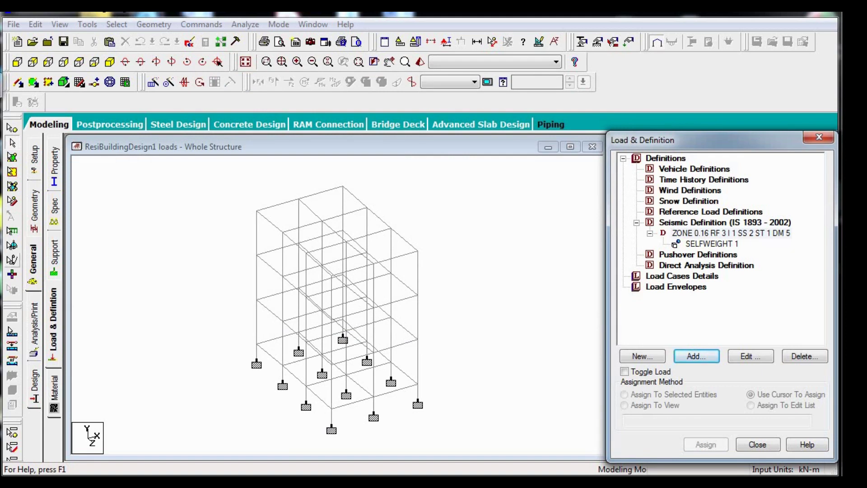
{"action": "left_click", "coordinate": [188, 343]}
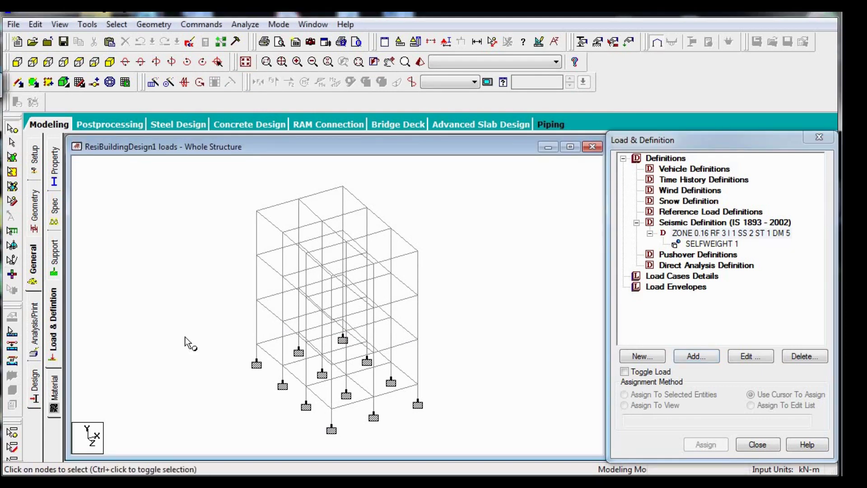
{"action": "left_click", "coordinate": [331, 426]}
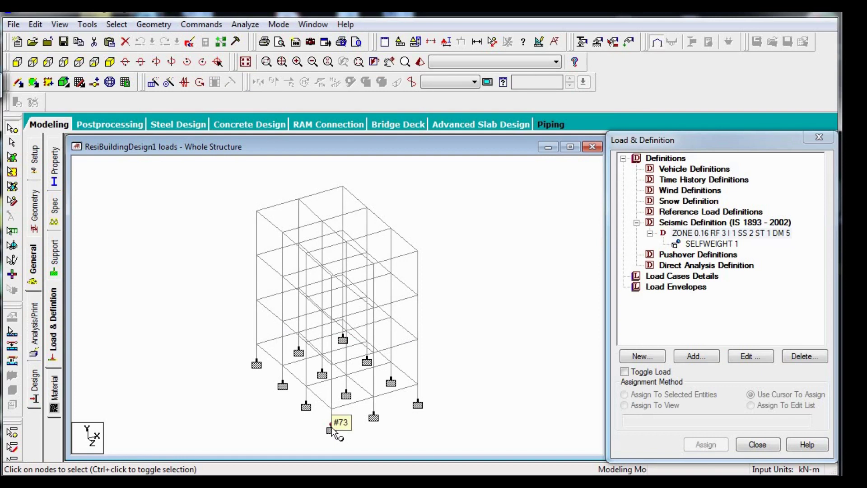
{"action": "left_click", "coordinate": [334, 425]}
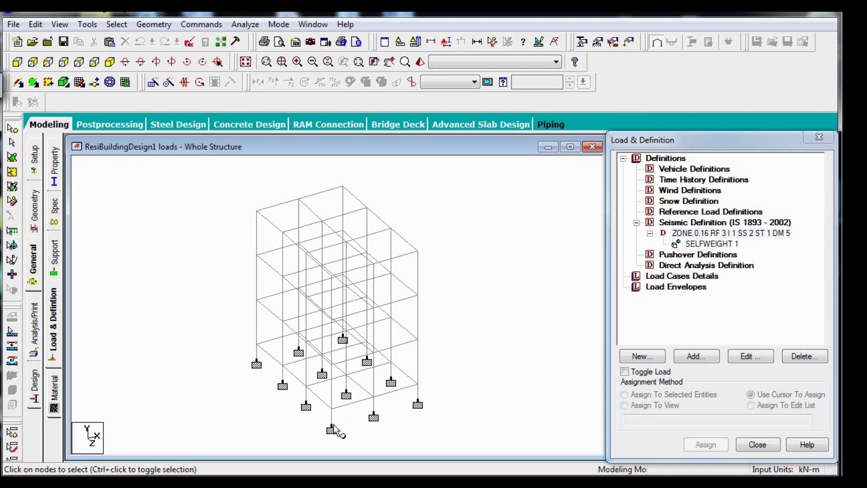
{"action": "left_click", "coordinate": [332, 425]}
{"action": "double_click", "coordinate": [332, 425]}
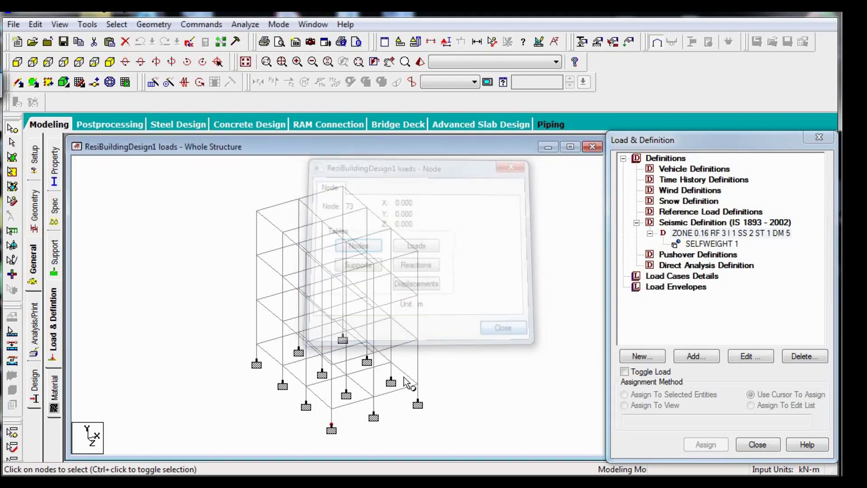
{"action": "double_click", "coordinate": [418, 400]}
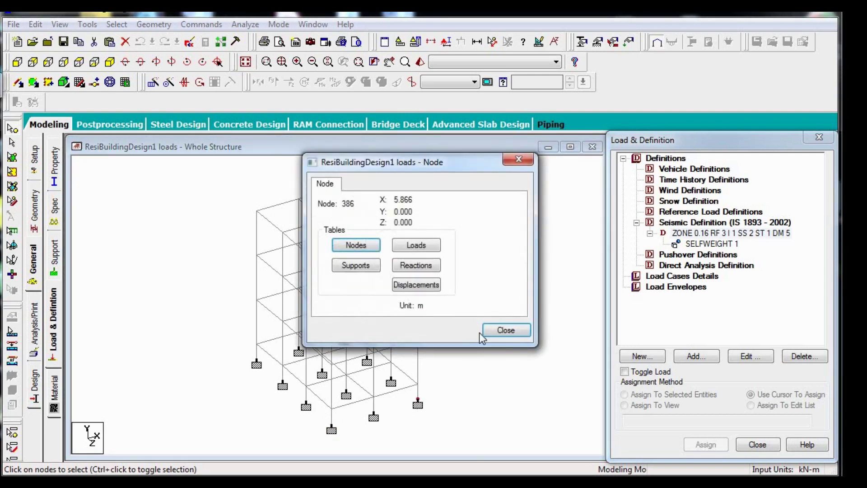
{"action": "left_click", "coordinate": [518, 159]}
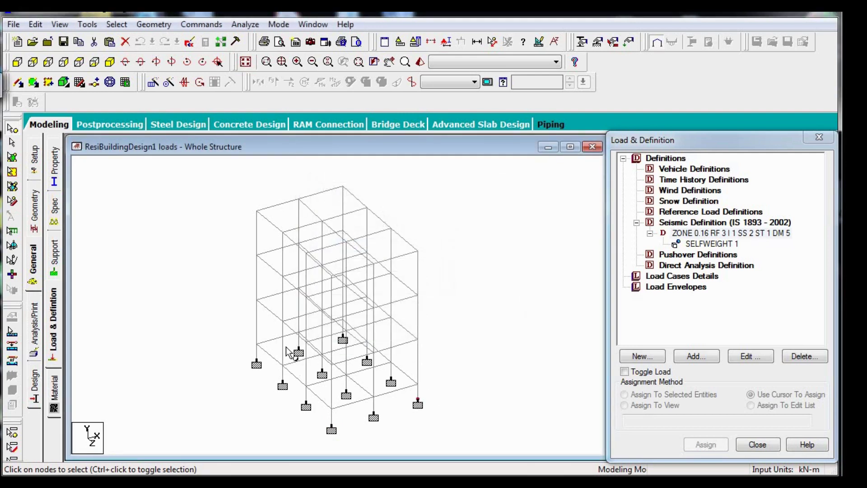
{"action": "double_click", "coordinate": [256, 344]}
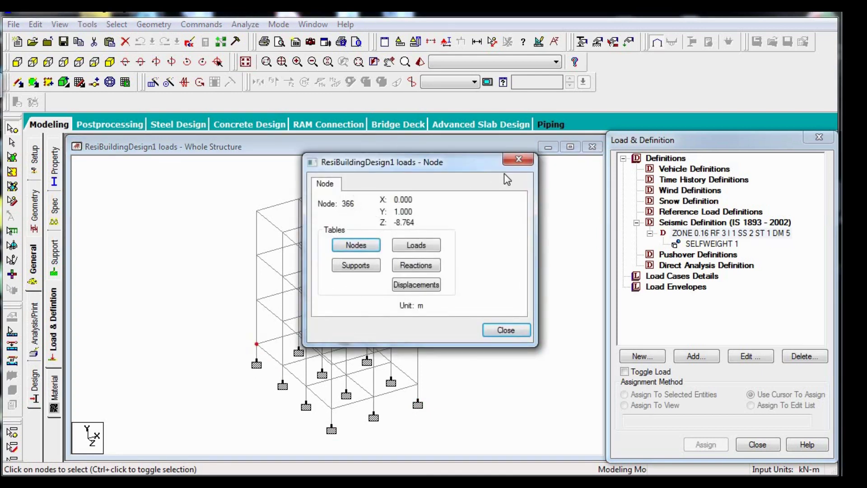
{"action": "left_click", "coordinate": [525, 164]}
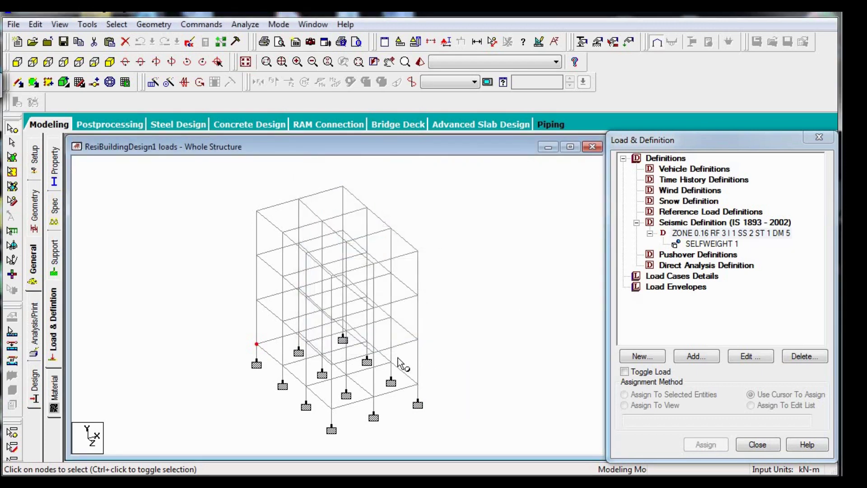
{"action": "double_click", "coordinate": [256, 211]}
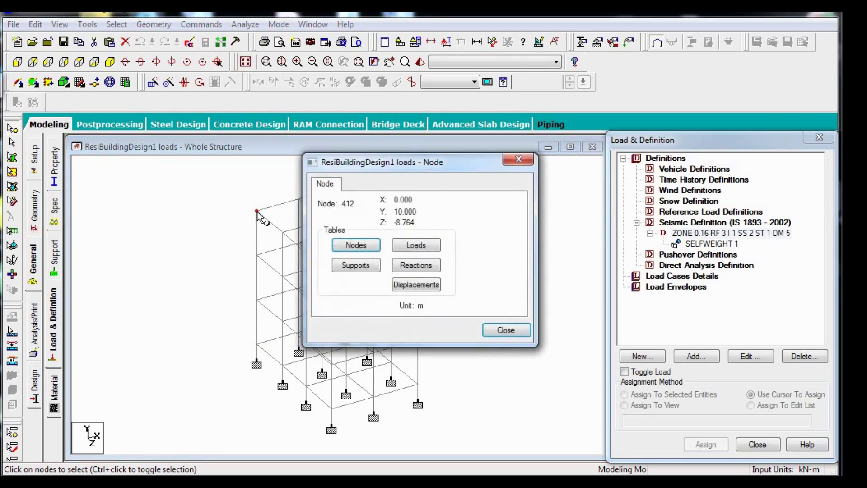
{"action": "left_click", "coordinate": [519, 159]}
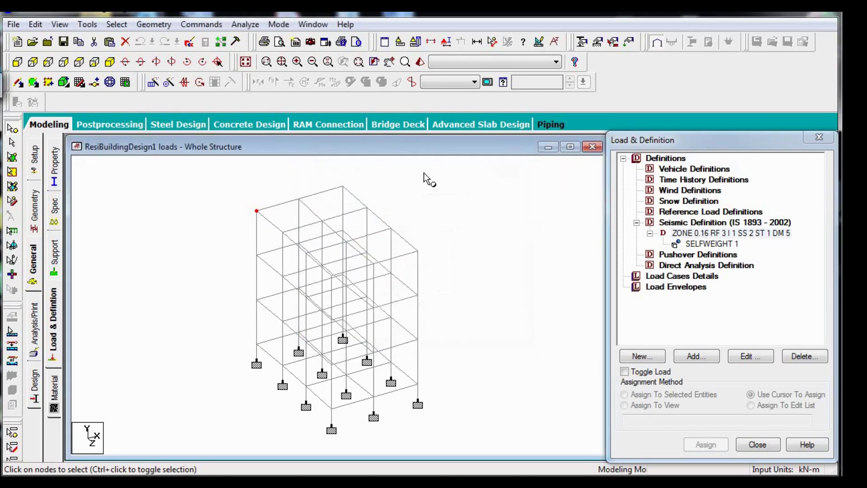
{"action": "double_click", "coordinate": [341, 186]}
{"action": "double_click", "coordinate": [418, 251]}
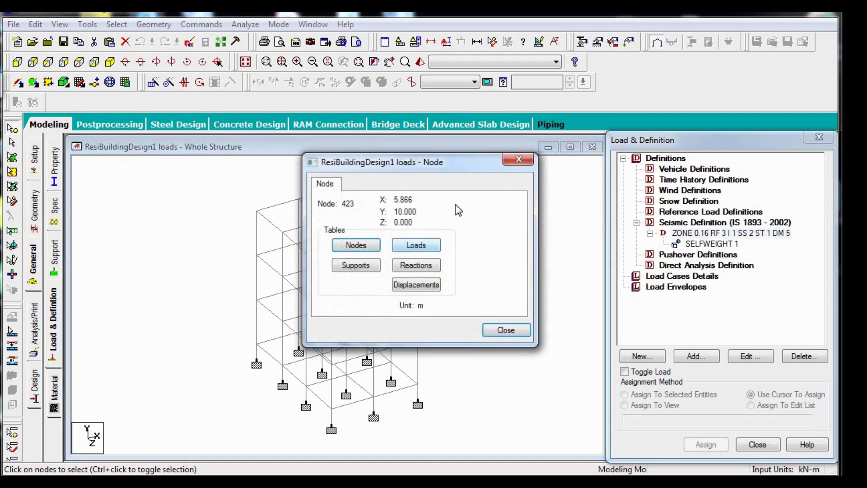
{"action": "left_click", "coordinate": [519, 160]}
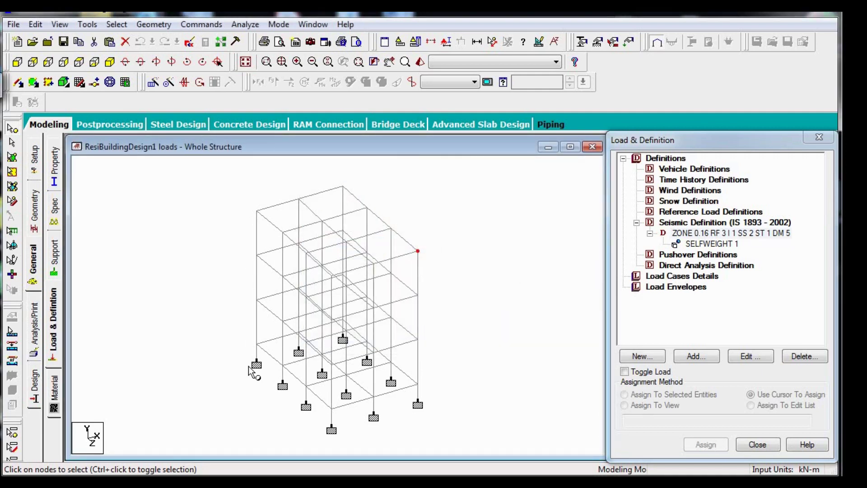
{"action": "double_click", "coordinate": [257, 211]}
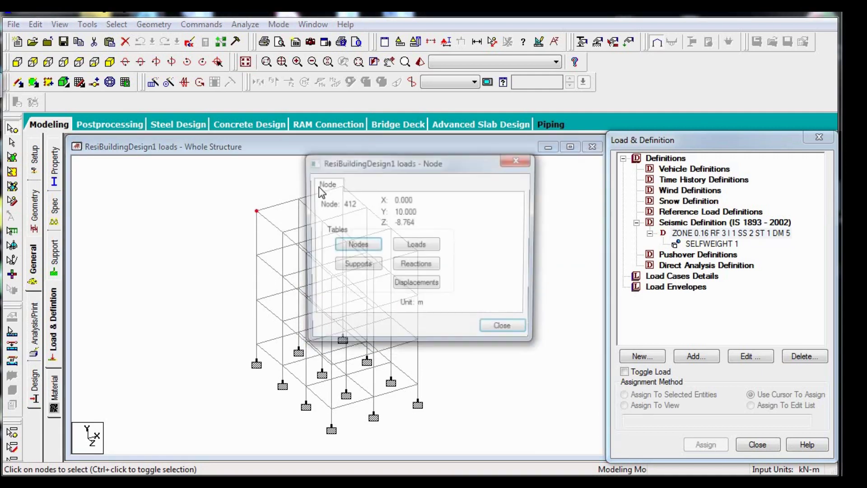
{"action": "left_click", "coordinate": [518, 168]}
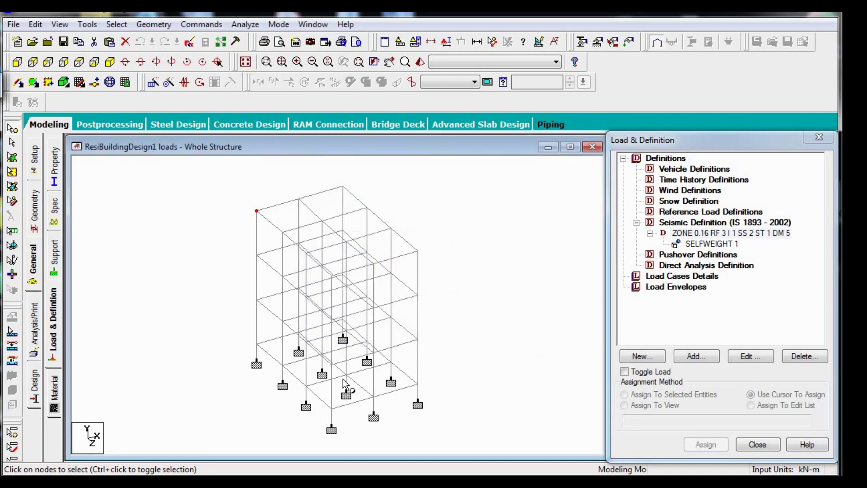
{"action": "double_click", "coordinate": [332, 409]}
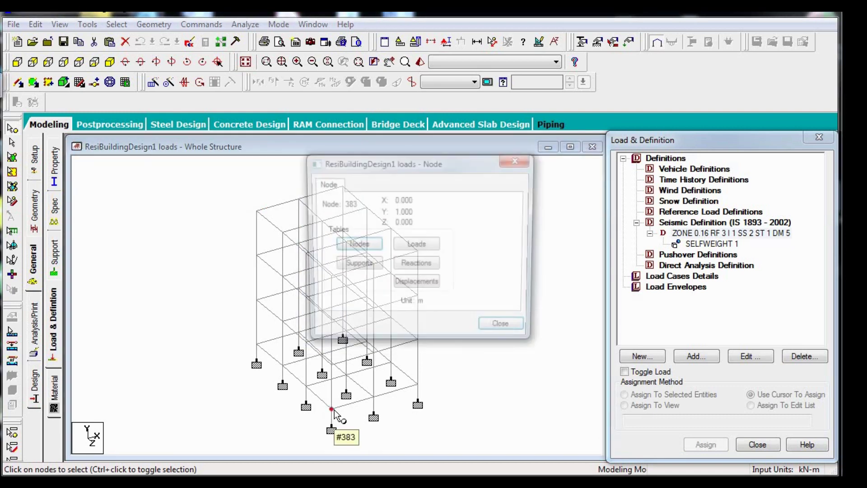
{"action": "left_click", "coordinate": [505, 330]}
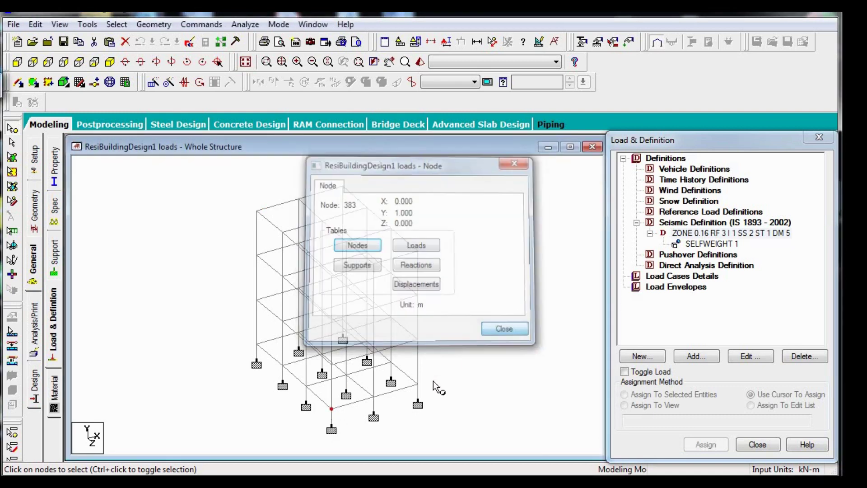
{"action": "double_click", "coordinate": [418, 385]}
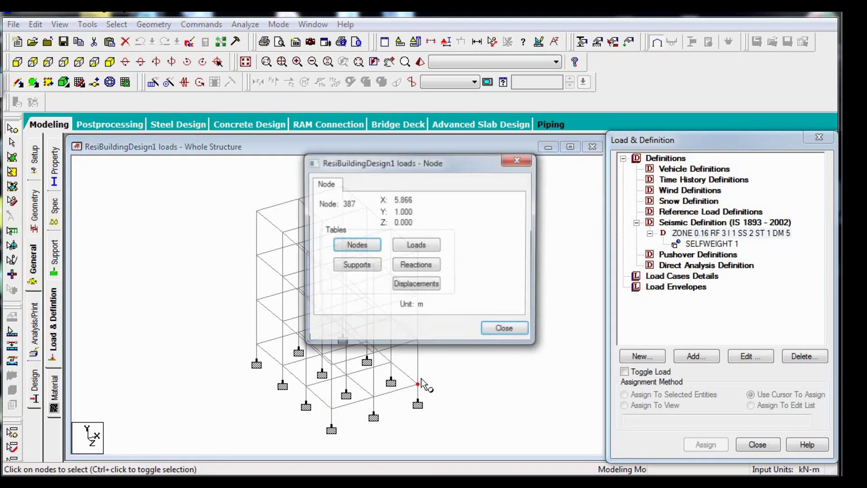
{"action": "left_click", "coordinate": [506, 330]}
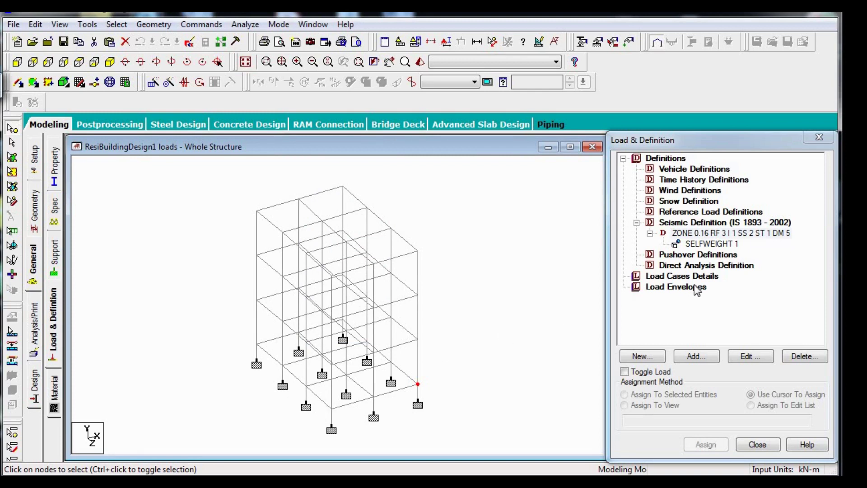
Step: Add a Floor Weights item to the ZONE definition, declining Auto Save, and start entering Z range maximum -10
{"action": "left_click", "coordinate": [698, 233]}
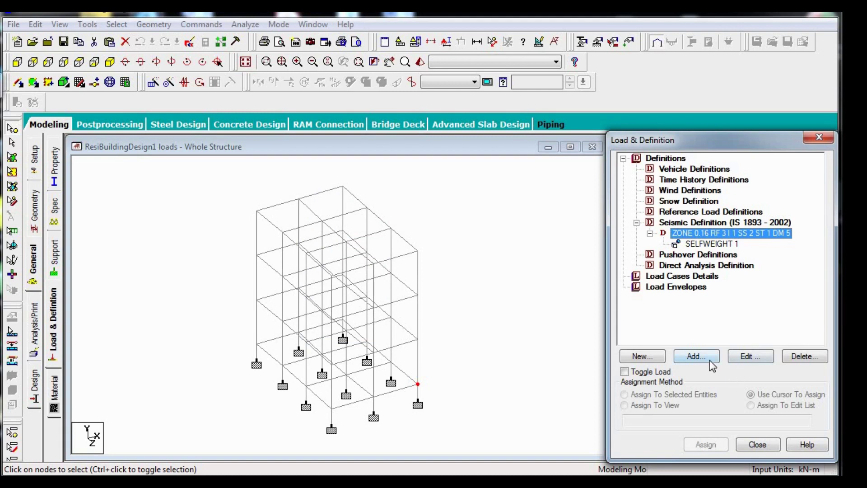
{"action": "left_click", "coordinate": [709, 361]}
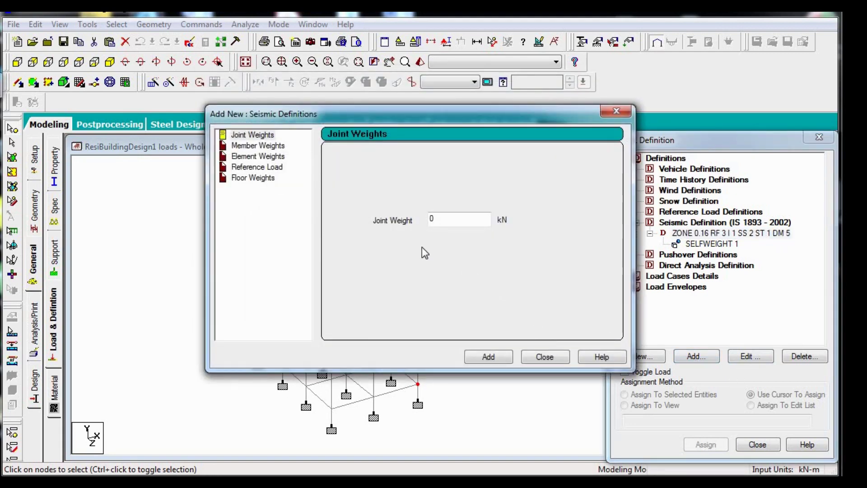
{"action": "left_click", "coordinate": [262, 179]}
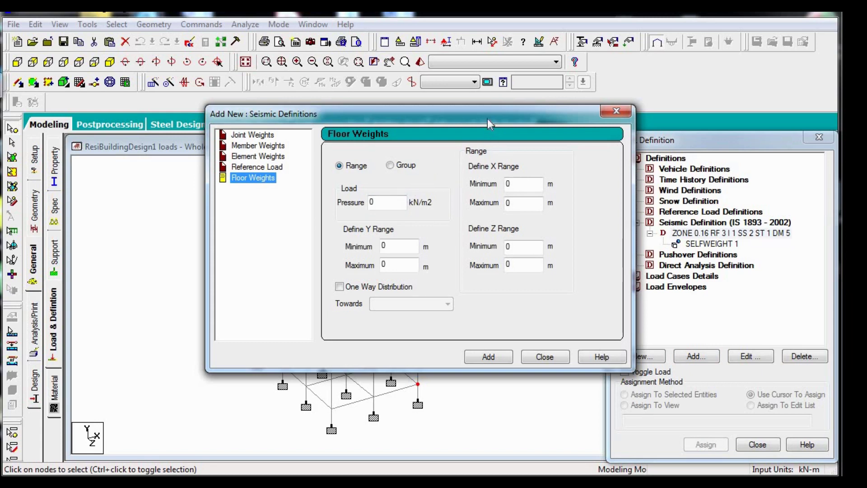
{"action": "left_click_drag", "start_coordinate": [487, 116], "coordinate": [468, 107]}
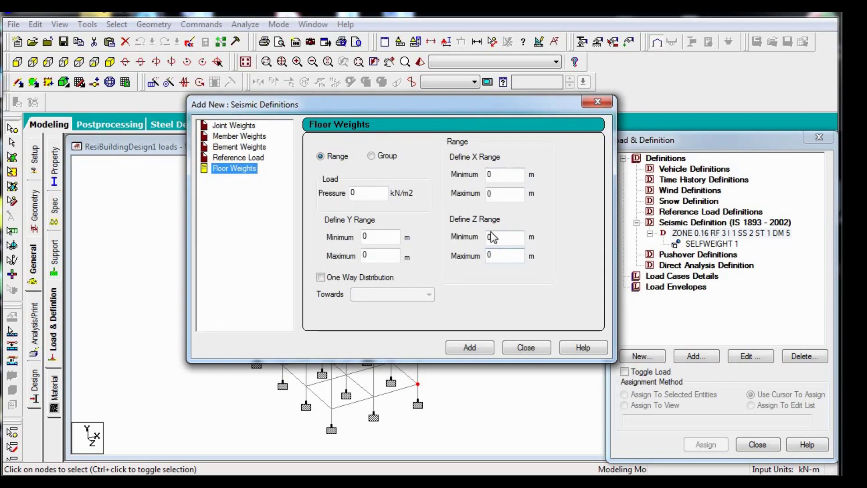
{"action": "left_click", "coordinate": [504, 256]}
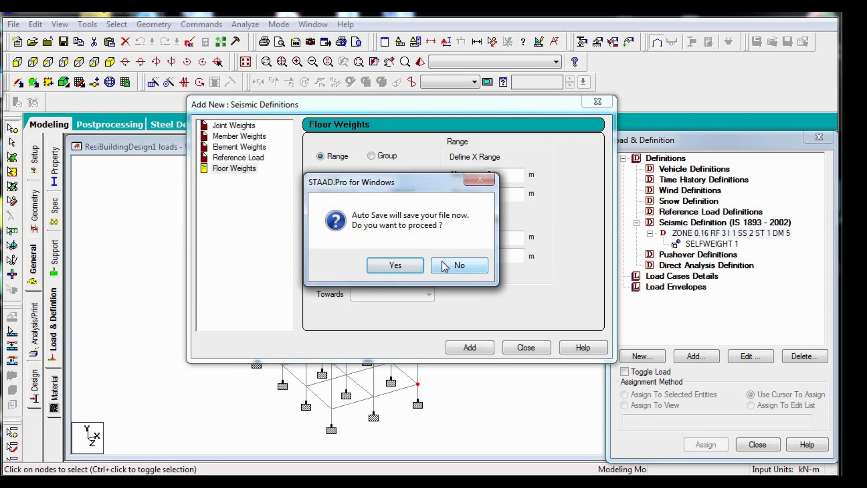
{"action": "left_click", "coordinate": [444, 266]}
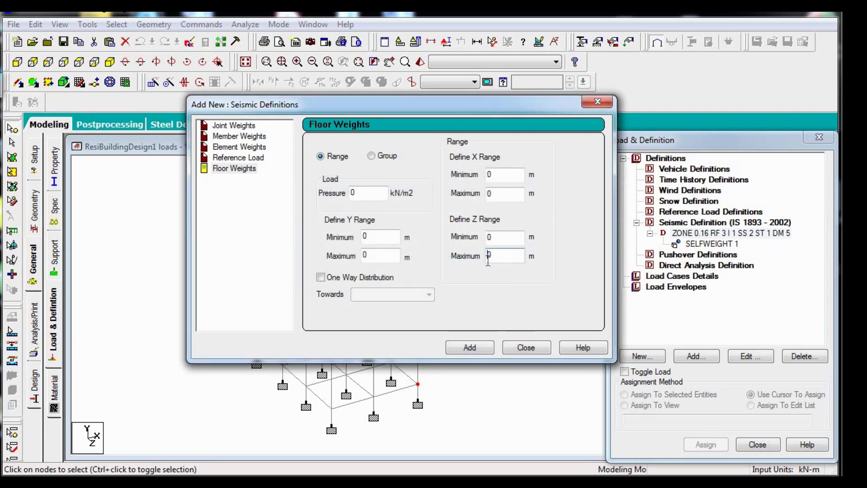
{"action": "type", "text": "-1"}
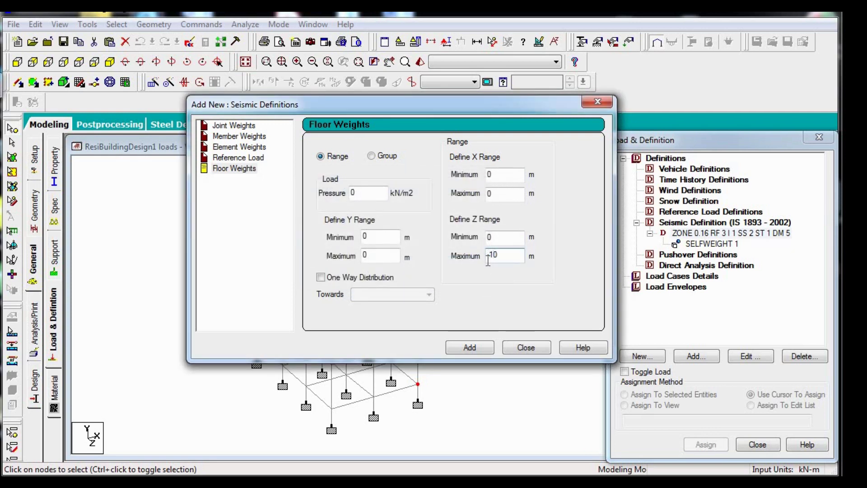
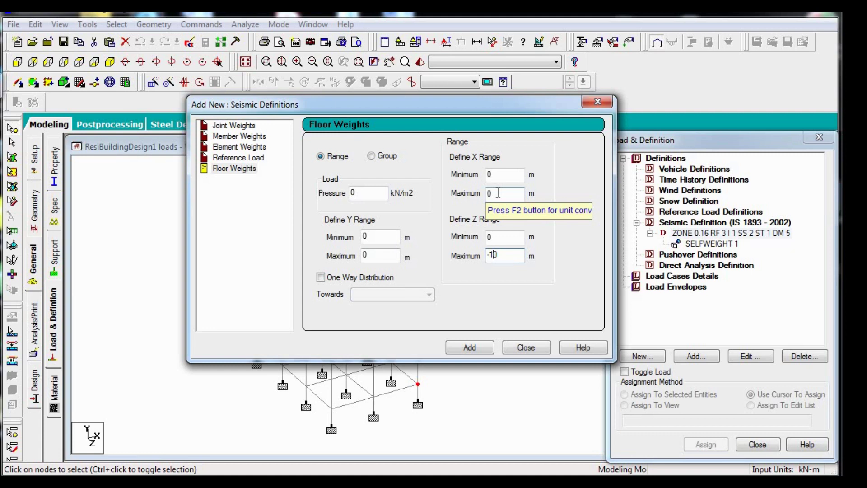
Step: Enter X max 10, Y max 12 and pressure 2 kN/m2, then add the floor weight
{"action": "double_click", "coordinate": [498, 193]}
{"action": "type", "text": "10"}
{"action": "double_click", "coordinate": [383, 255]}
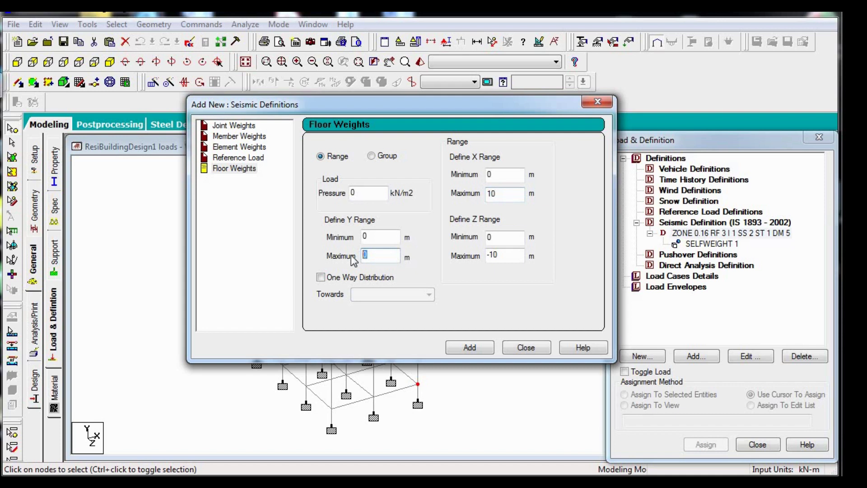
{"action": "type", "text": "12"}
{"action": "type", "text": "3"}
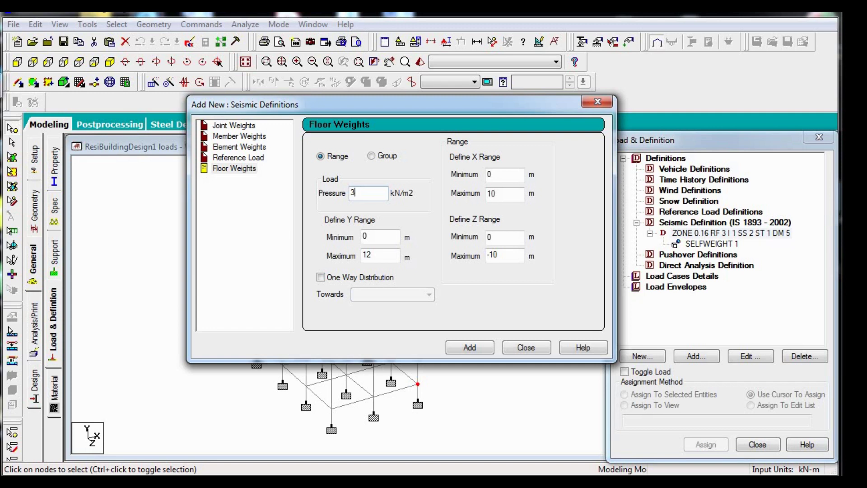
{"action": "key", "text": "BackSpace"}
{"action": "type", "text": "2"}
{"action": "left_click", "coordinate": [465, 345]}
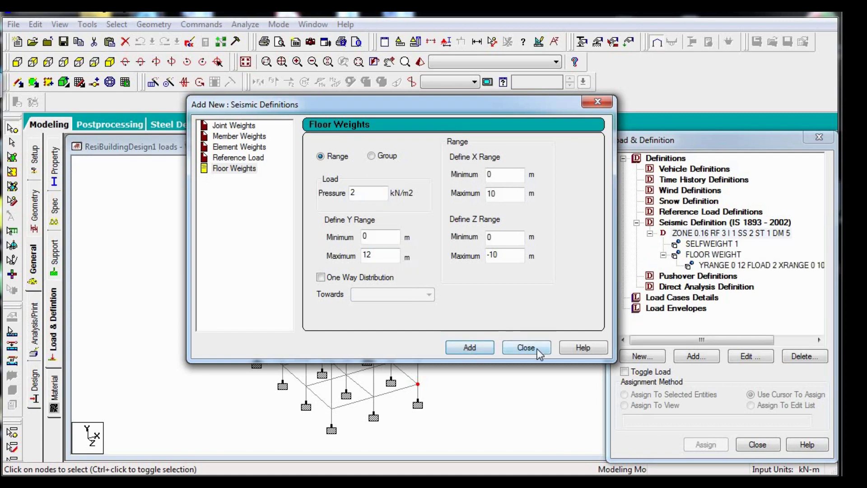
{"action": "left_click", "coordinate": [537, 348]}
{"action": "left_click", "coordinate": [699, 255]}
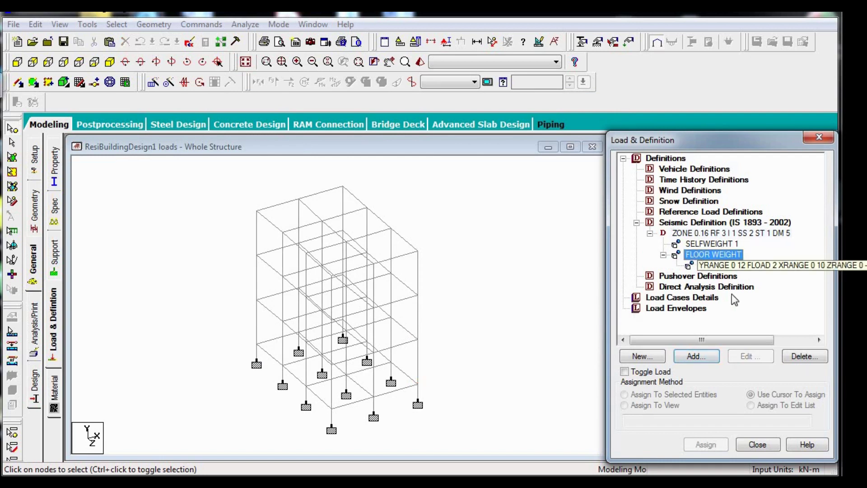
{"action": "left_click", "coordinate": [694, 357]}
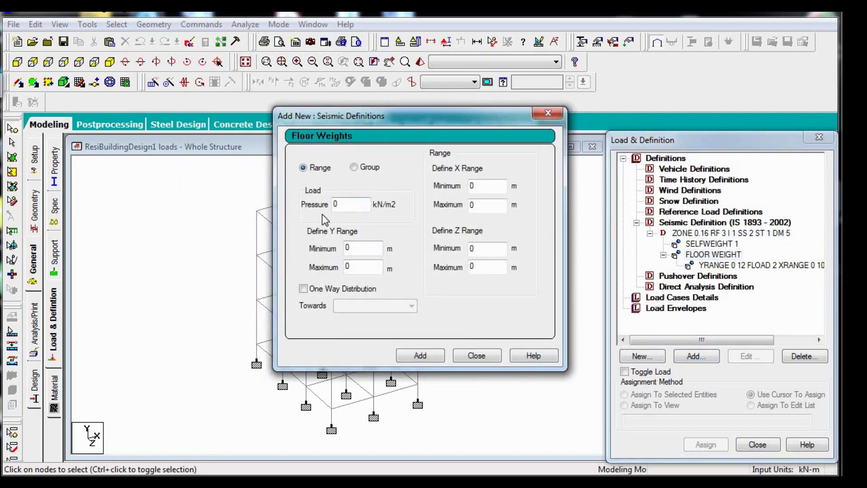
{"action": "left_click", "coordinate": [478, 355]}
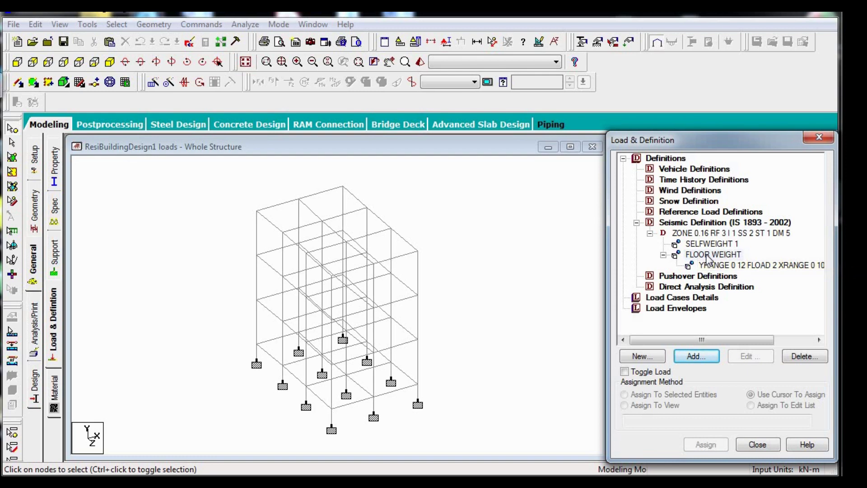
{"action": "left_click", "coordinate": [704, 234]}
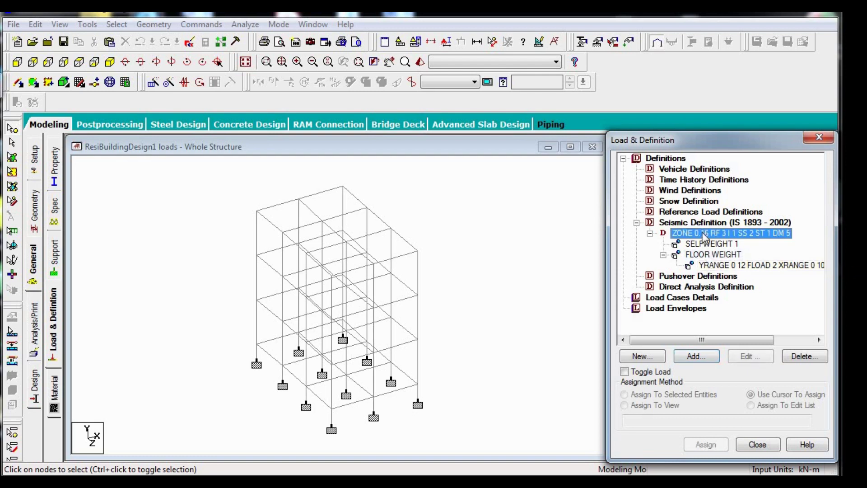
{"action": "left_click", "coordinate": [696, 356]}
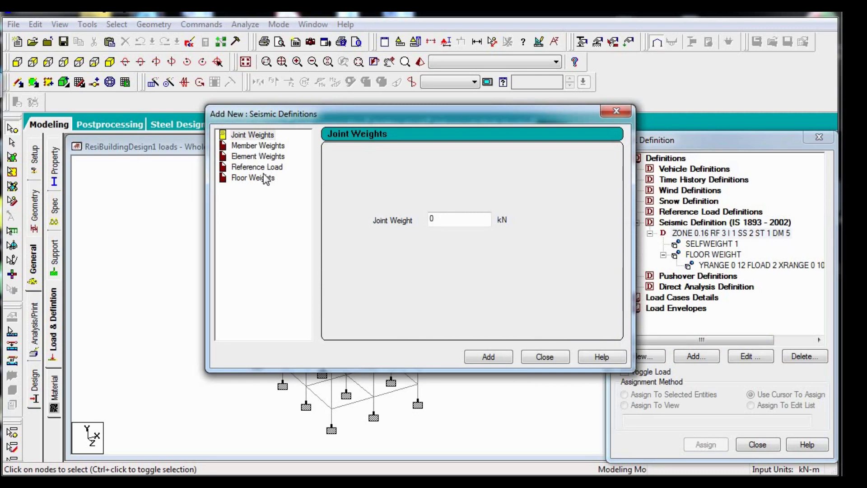
{"action": "left_click", "coordinate": [270, 147]}
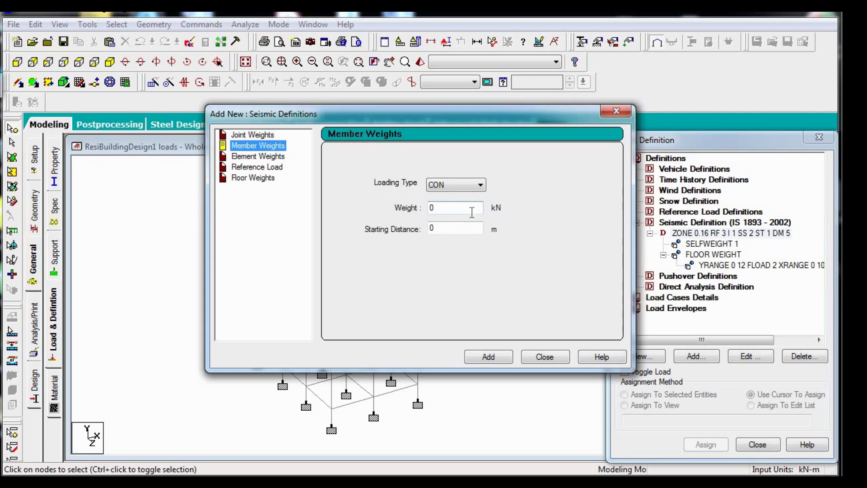
{"action": "left_click", "coordinate": [277, 161]}
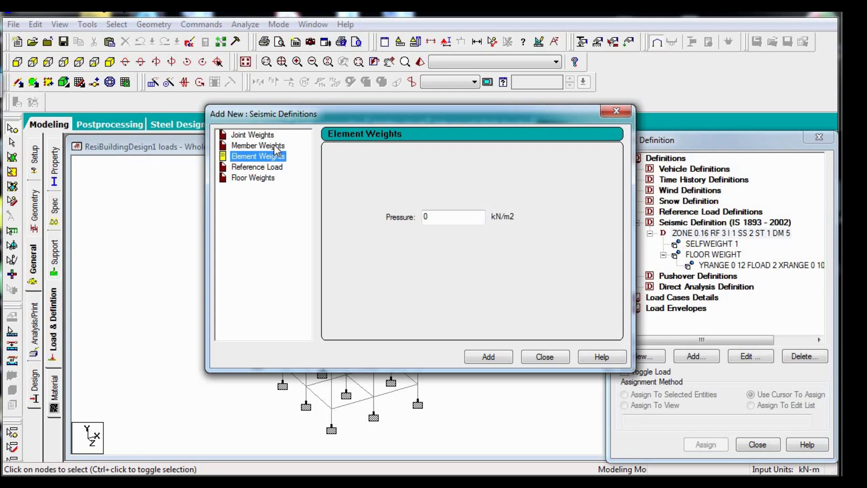
{"action": "left_click", "coordinate": [276, 148]}
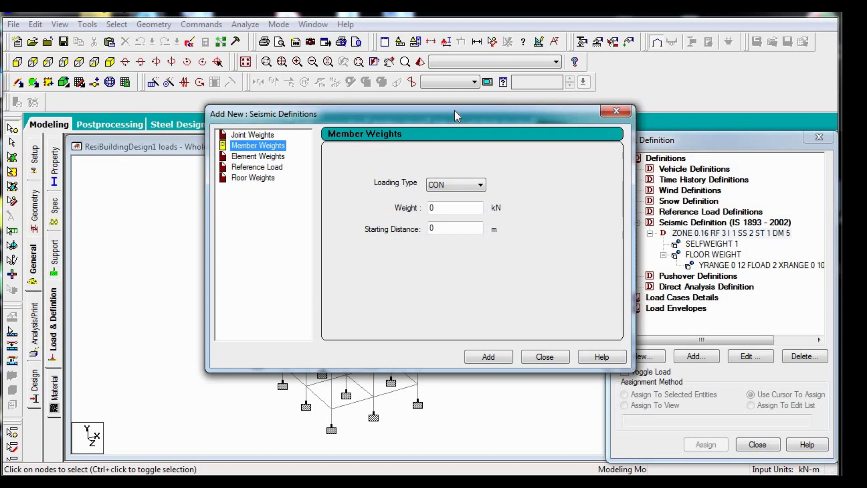
{"action": "left_click_drag", "start_coordinate": [454, 111], "coordinate": [405, 124]}
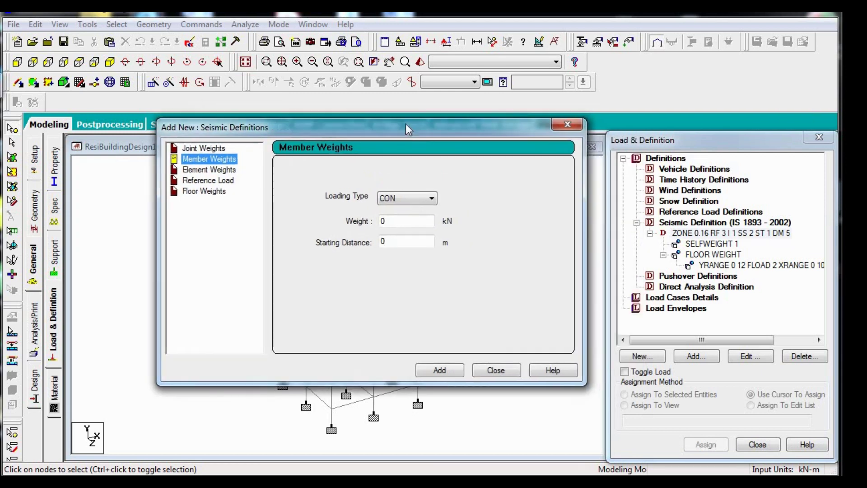
{"action": "left_click", "coordinate": [568, 125]}
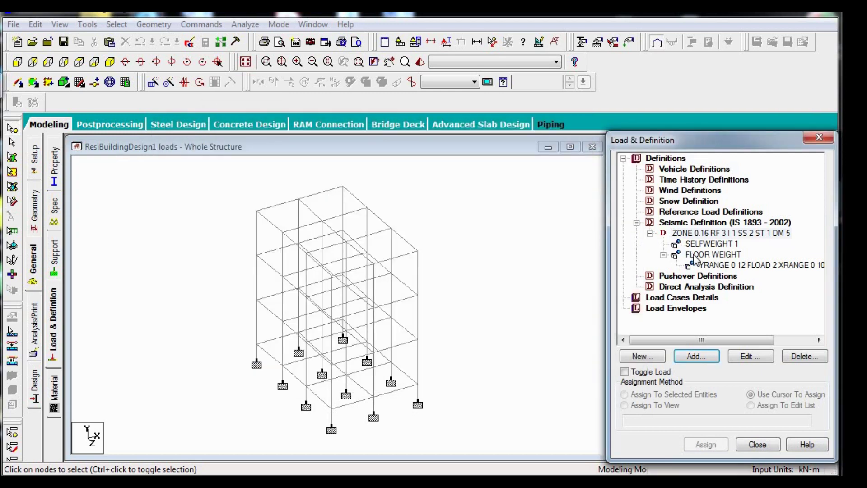
Step: Add a second floor weight of 3 kN/m2 with X max 10, Z max -10, Y max 12
{"action": "left_click", "coordinate": [694, 257]}
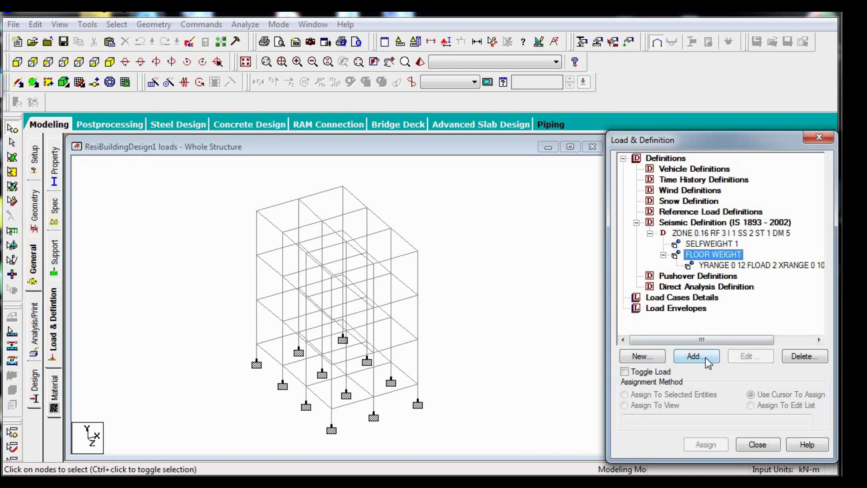
{"action": "left_click", "coordinate": [706, 357]}
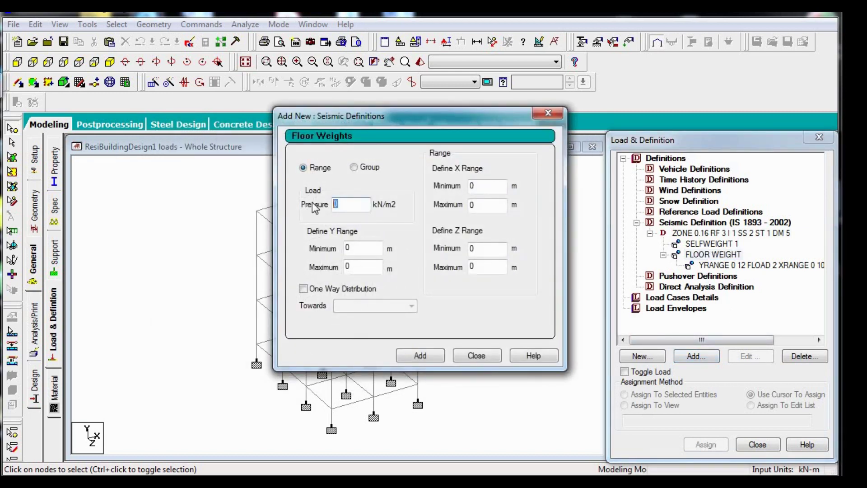
{"action": "type", "text": "3"}
{"action": "double_click", "coordinate": [488, 203]}
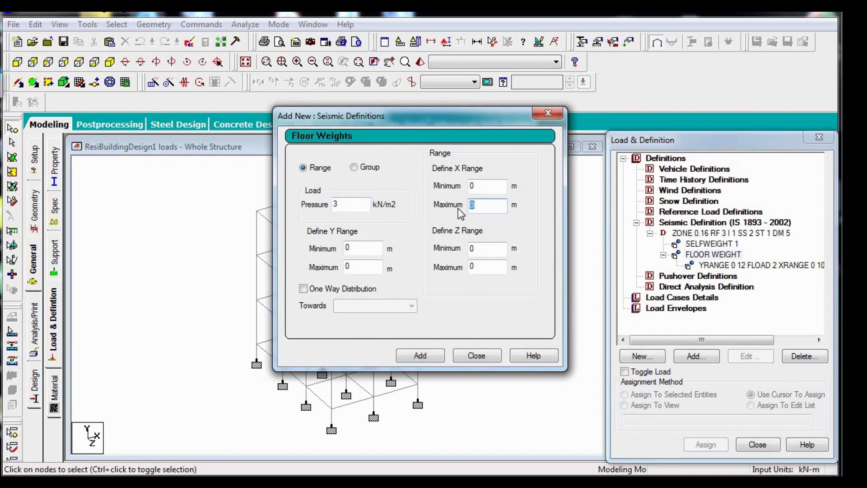
{"action": "type", "text": "10"}
{"action": "left_click", "coordinate": [474, 266]}
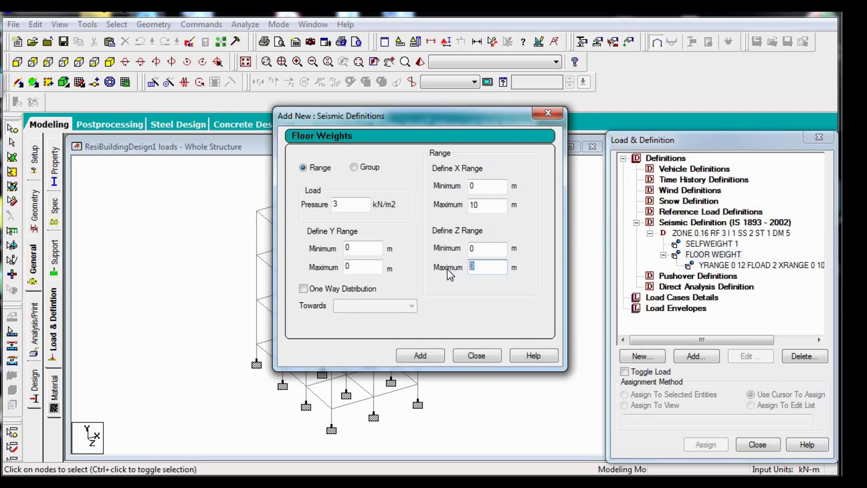
{"action": "type", "text": "-10"}
{"action": "left_click", "coordinate": [355, 266]}
{"action": "key", "text": "BackSpace"}
{"action": "type", "text": "12"}
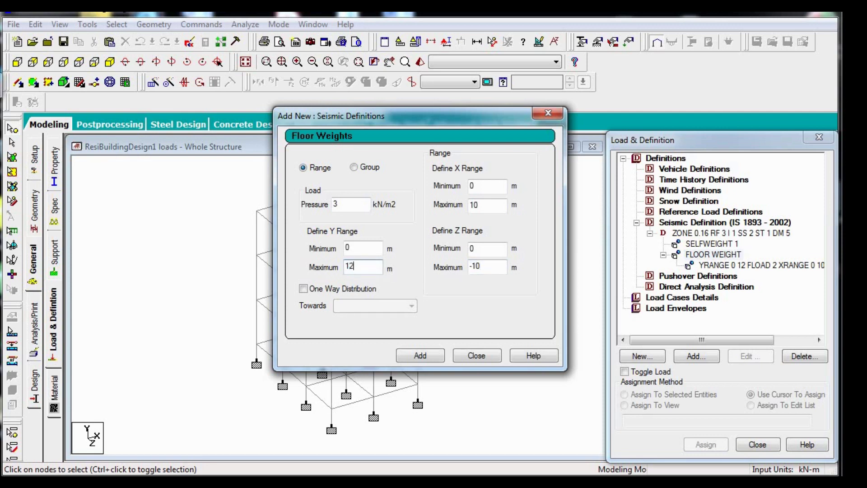
{"action": "left_click", "coordinate": [414, 357]}
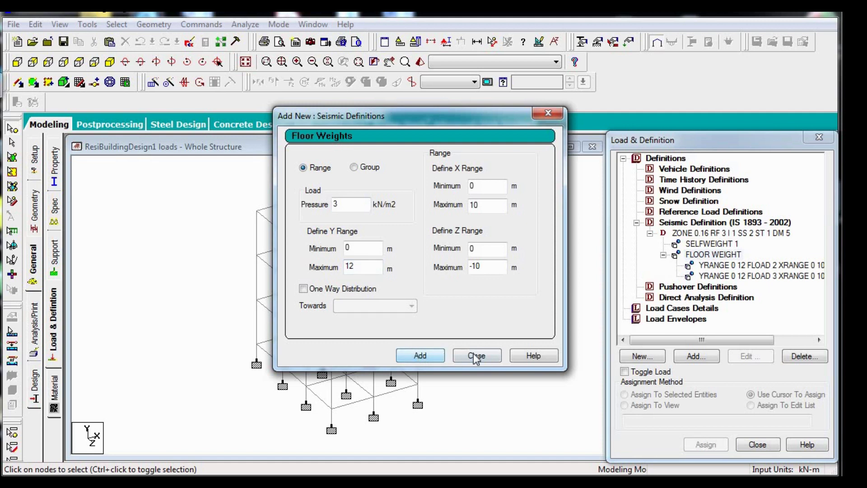
{"action": "left_click", "coordinate": [475, 357]}
{"action": "left_click", "coordinate": [712, 255]}
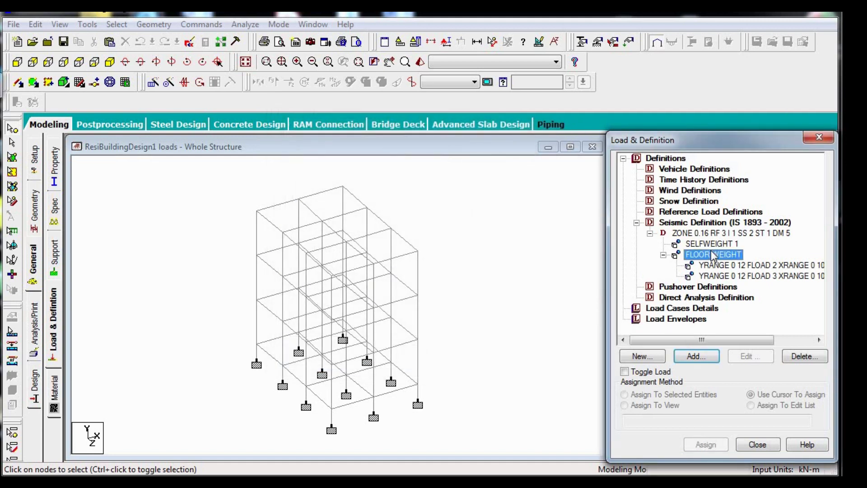
Step: Set up a new IS 1893 seismic member weight with UNI loading type
{"action": "left_click", "coordinate": [688, 358]}
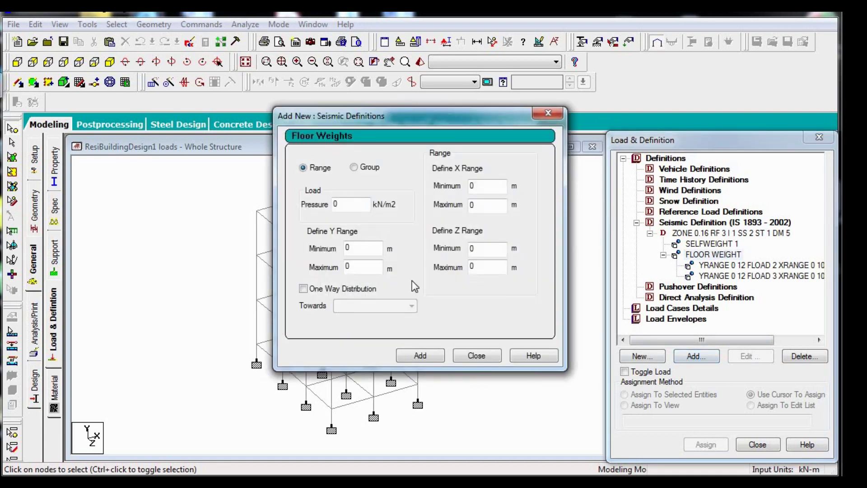
{"action": "left_click", "coordinate": [475, 355]}
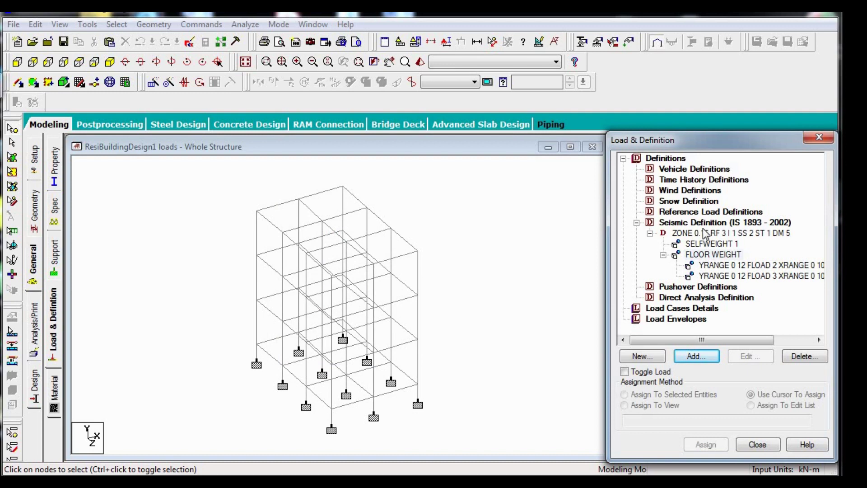
{"action": "left_click", "coordinate": [714, 221]}
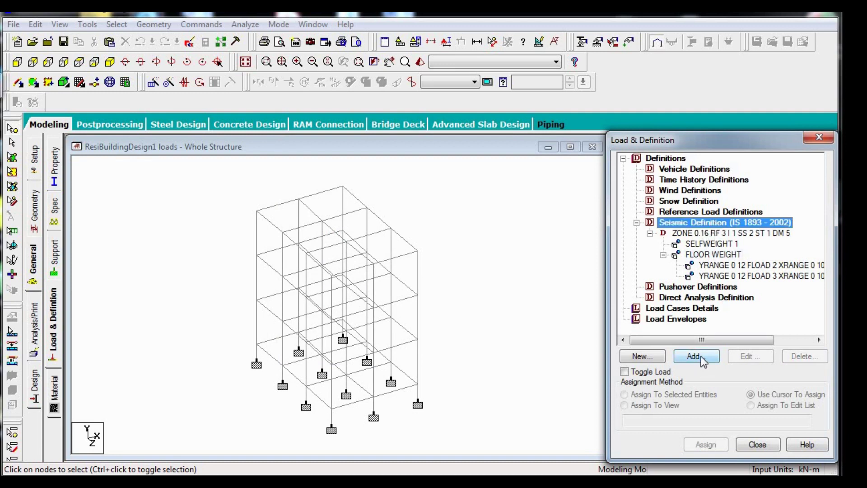
{"action": "left_click", "coordinate": [701, 356]}
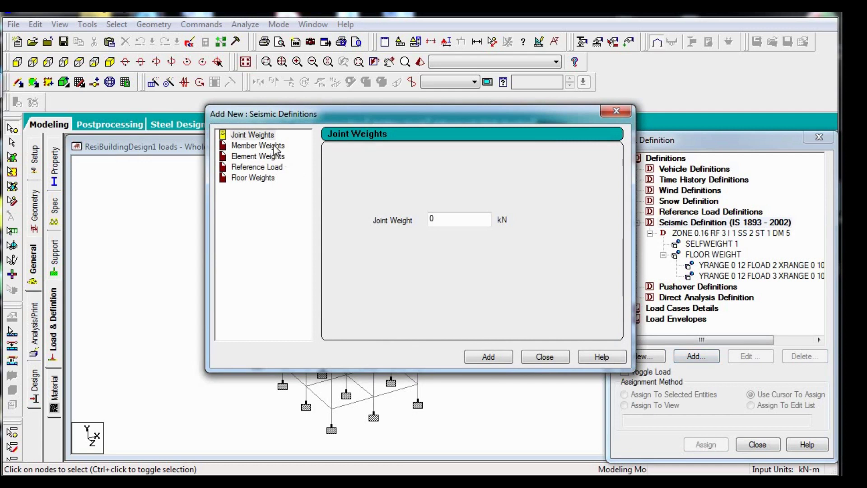
{"action": "left_click", "coordinate": [267, 145]}
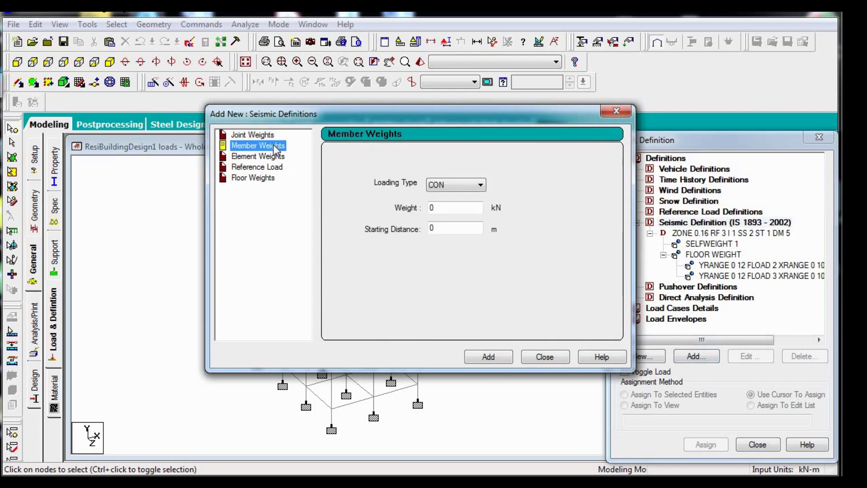
{"action": "left_click", "coordinate": [456, 184]}
{"action": "left_click", "coordinate": [451, 207]}
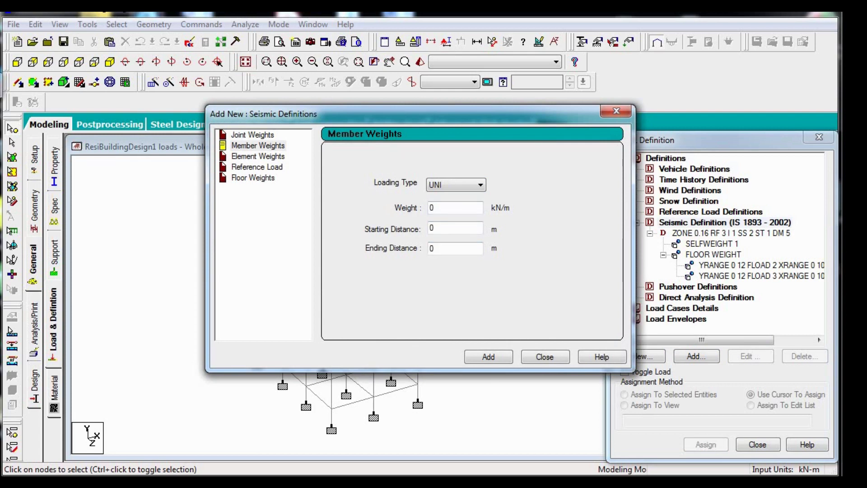
{"action": "key", "text": "super"}
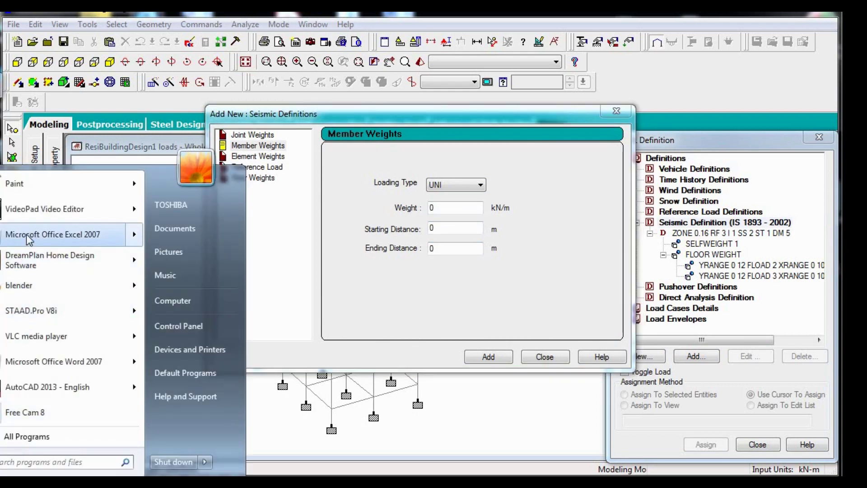
Step: In Excel 2007, enter the factors 0.23, 1, 2.7 and 18 in cells B5:E5
{"action": "left_click", "coordinate": [29, 238]}
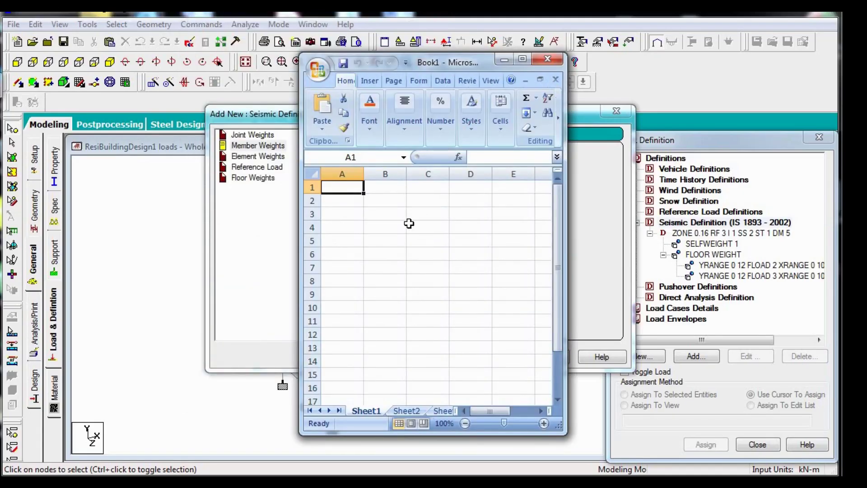
{"action": "left_click", "coordinate": [404, 217]}
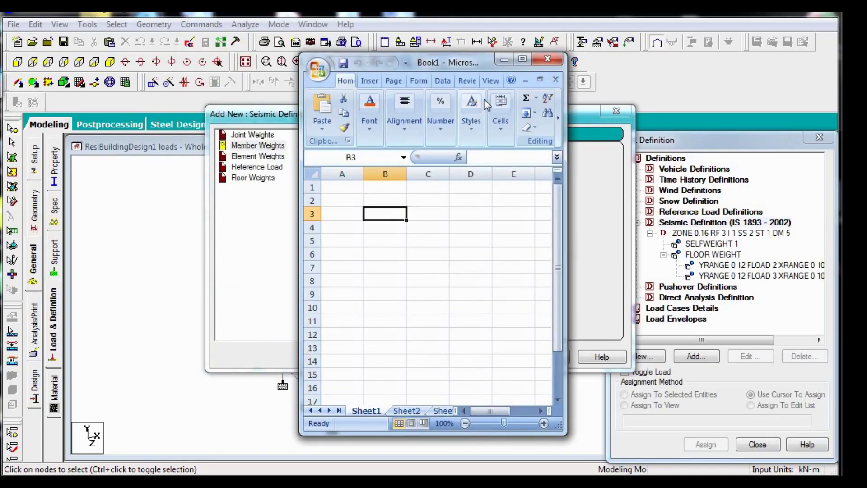
{"action": "left_click", "coordinate": [434, 240]}
{"action": "left_click", "coordinate": [384, 241]}
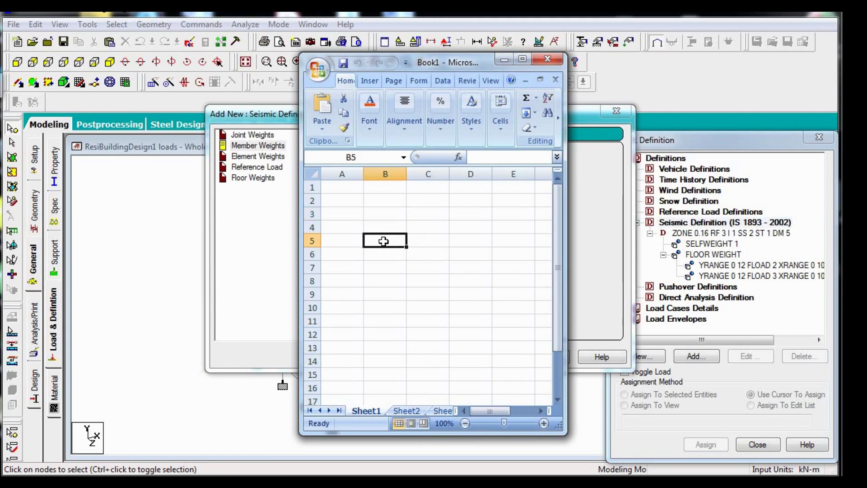
{"action": "type", "text": "0.23"}
{"action": "key", "text": "Tab"}
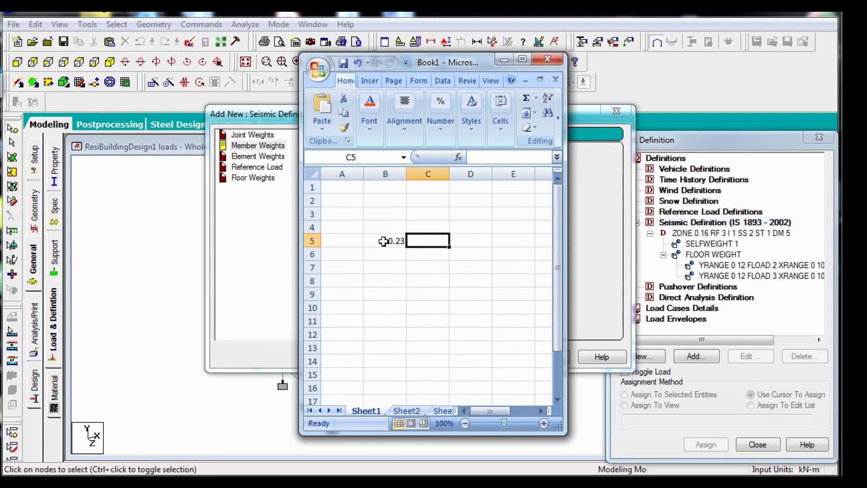
{"action": "type", "text": "1"}
{"action": "key", "text": "Tab"}
{"action": "type", "text": "0."}
{"action": "key", "text": "BackSpace"}
{"action": "key", "text": "BackSpace"}
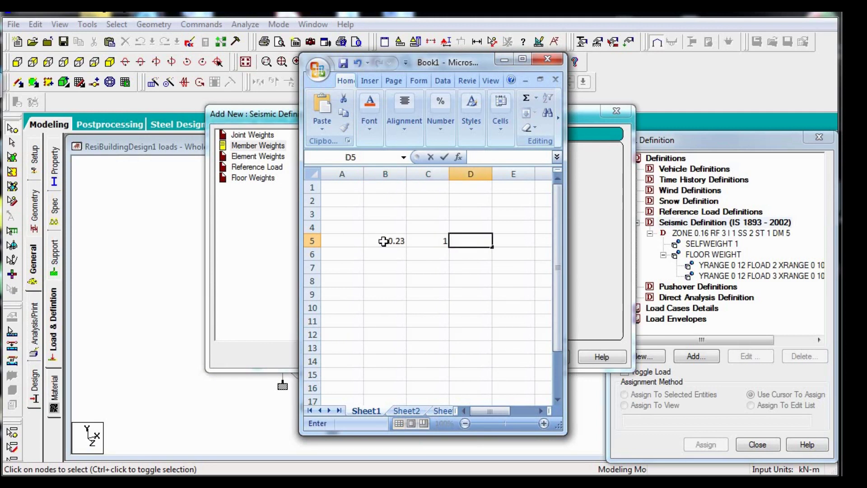
{"action": "type", "text": "3"}
{"action": "key", "text": "Return"}
{"action": "key", "text": "Up"}
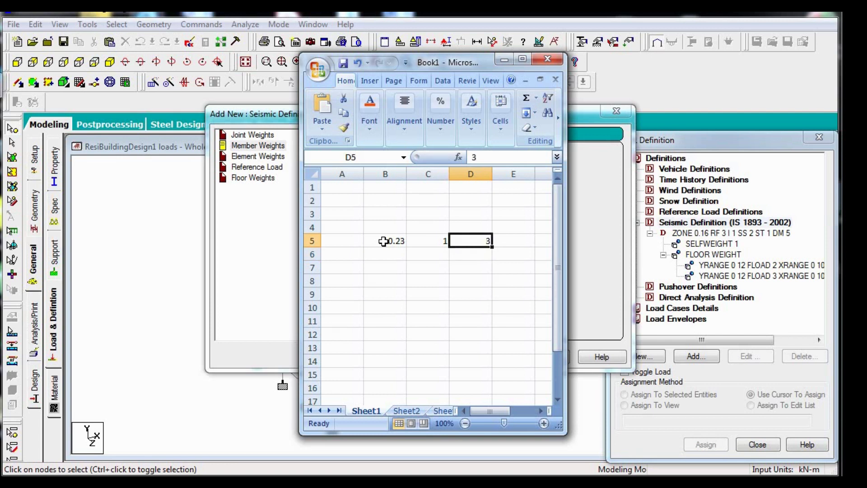
{"action": "type", "text": "2.7"}
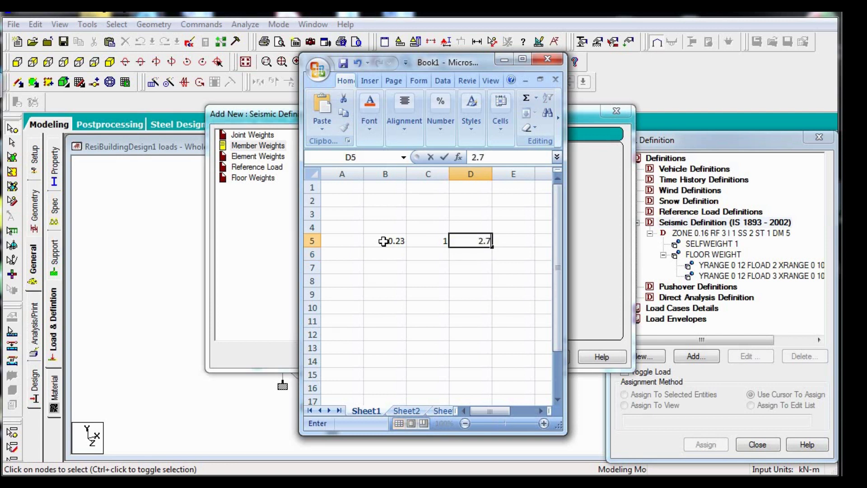
{"action": "key", "text": "Tab"}
{"action": "type", "text": "25"}
{"action": "key", "text": "BackSpace"}
{"action": "key", "text": "BackSpace"}
{"action": "type", "text": "18"}
{"action": "key", "text": "Tab"}
Step: Compute 11.178 in F5 with =E5*D5*C5*B5, then minimize Excel
{"action": "type", "text": "="}
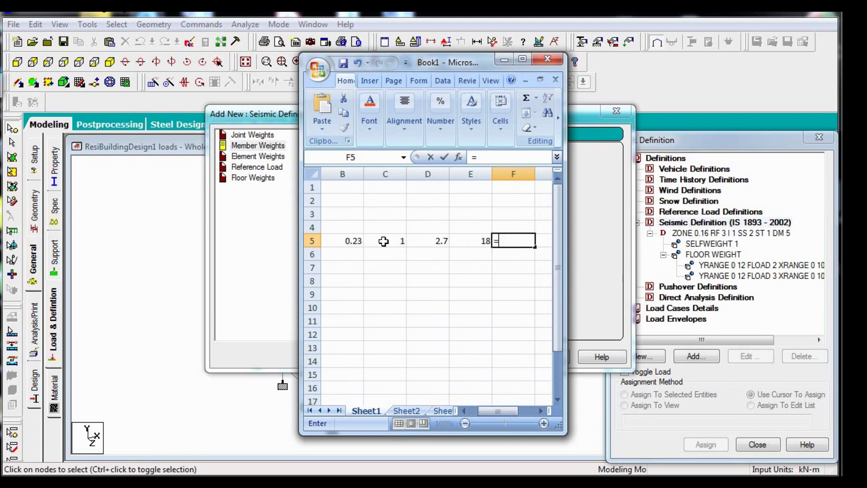
{"action": "key", "text": "Left"}
{"action": "key", "text": "Left"}
{"action": "key", "text": "Right"}
{"action": "type", "text": "*"}
{"action": "key", "text": "Left"}
{"action": "key", "text": "Left"}
{"action": "type", "text": "*"}
{"action": "key", "text": "Left"}
{"action": "key", "text": "Left"}
{"action": "key", "text": "Left"}
{"action": "type", "text": "*"}
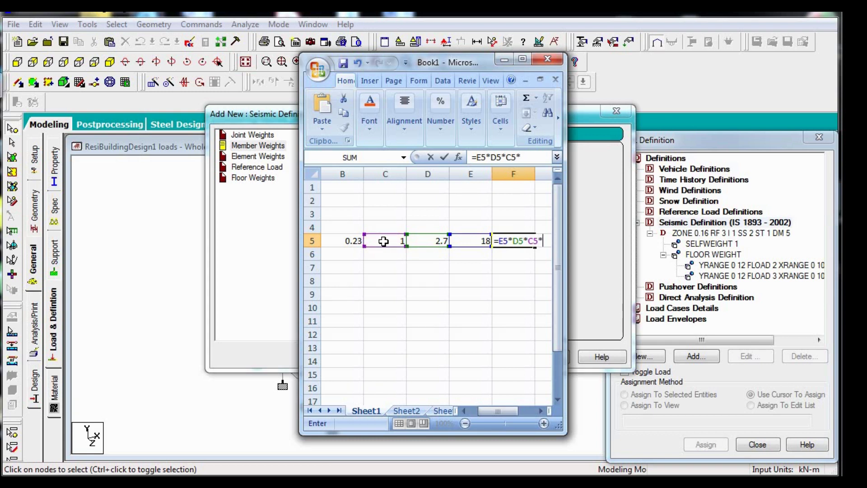
{"action": "key", "text": "Left"}
{"action": "key", "text": "Left"}
{"action": "key", "text": "Left"}
{"action": "key", "text": "Return"}
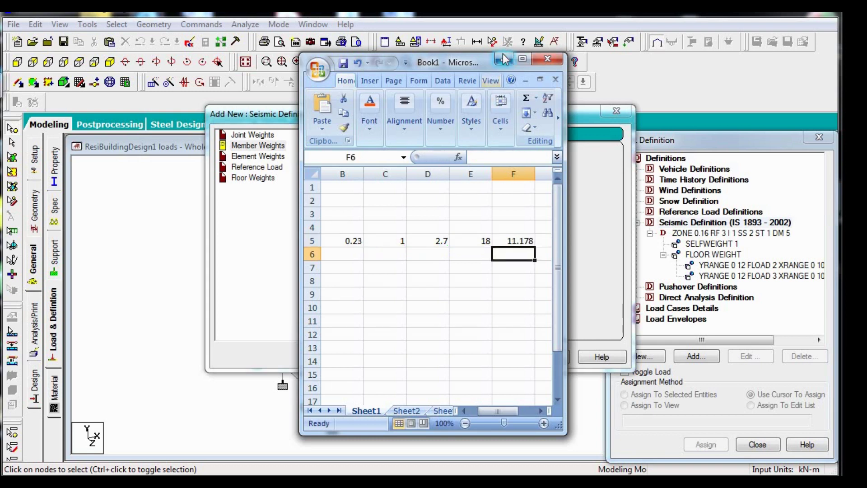
{"action": "left_click", "coordinate": [521, 240]}
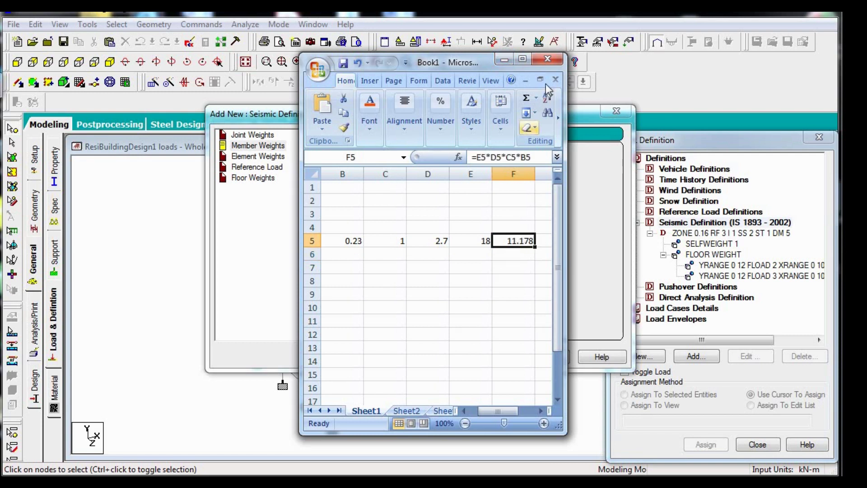
{"action": "left_click", "coordinate": [504, 60]}
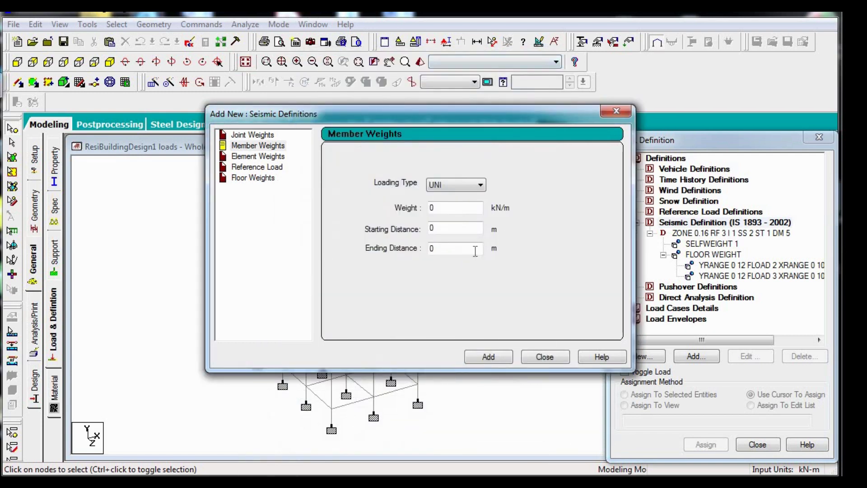
Step: Add a UNI member weight of 11.178 kN/m to the seismic definition
{"action": "left_click_drag", "start_coordinate": [442, 206], "coordinate": [424, 210]}
{"action": "type", "text": "11.178"}
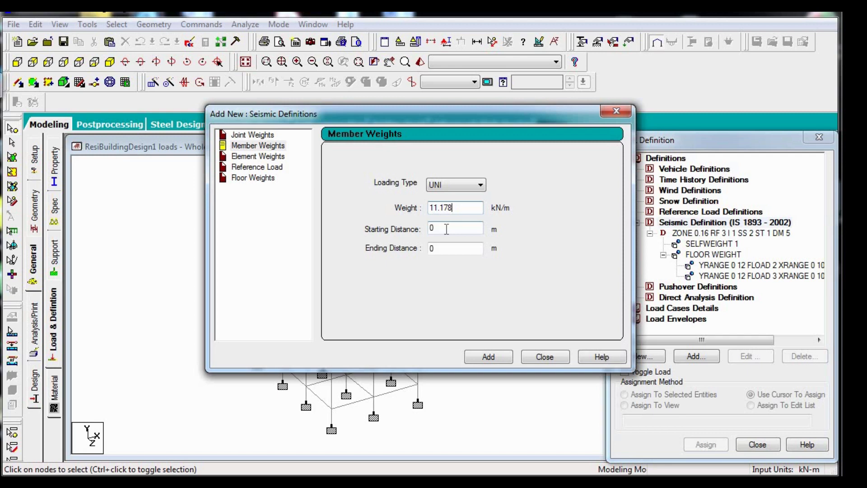
{"action": "left_click", "coordinate": [486, 358]}
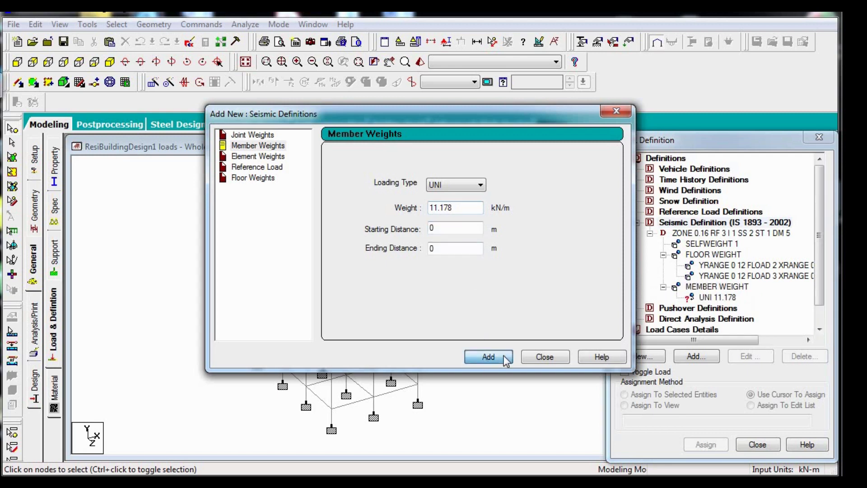
{"action": "left_click", "coordinate": [540, 356]}
{"action": "left_click", "coordinate": [717, 297]}
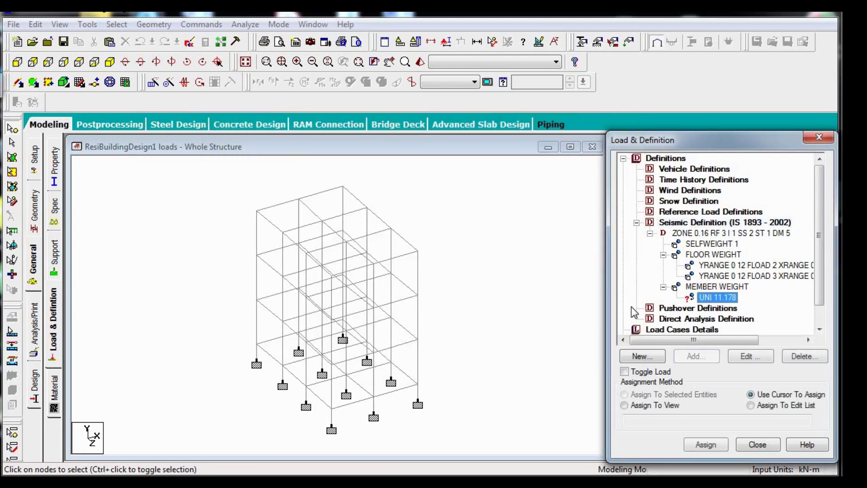
Step: Select the beams at every floor level of the frame from the front view
{"action": "left_click", "coordinate": [17, 61]}
{"action": "left_click_drag", "start_coordinate": [253, 174], "coordinate": [444, 202]}
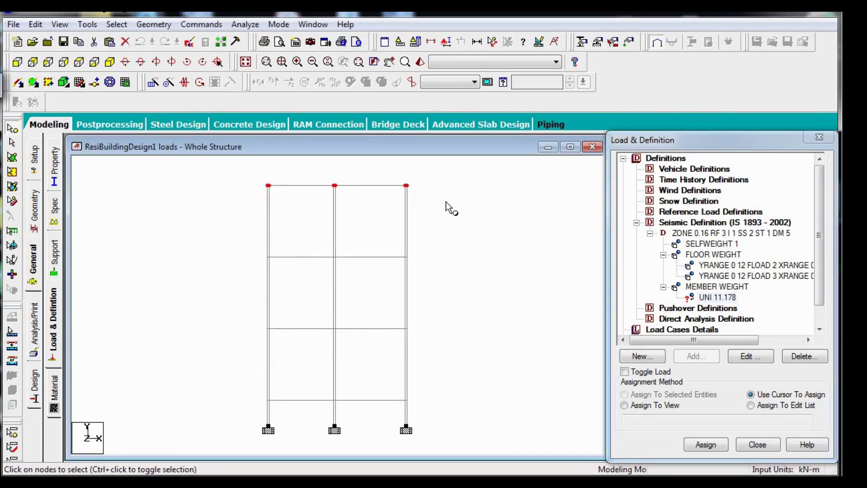
{"action": "left_click", "coordinate": [12, 142]}
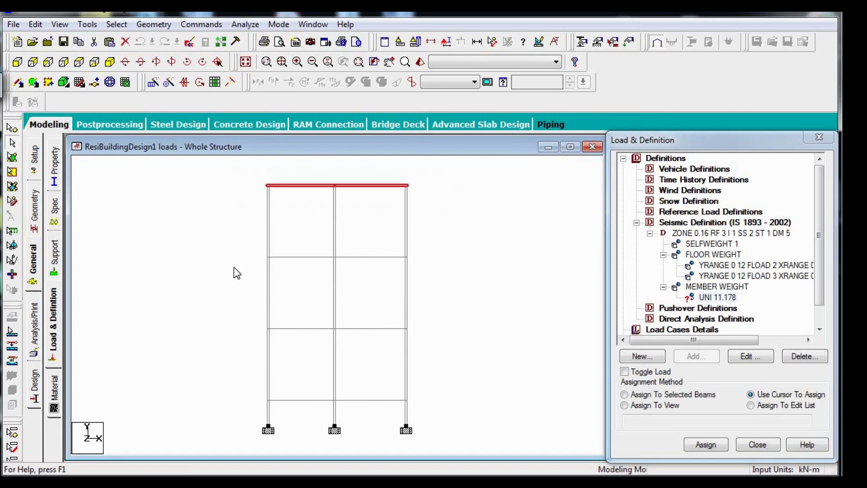
{"action": "left_click", "coordinate": [332, 258]}
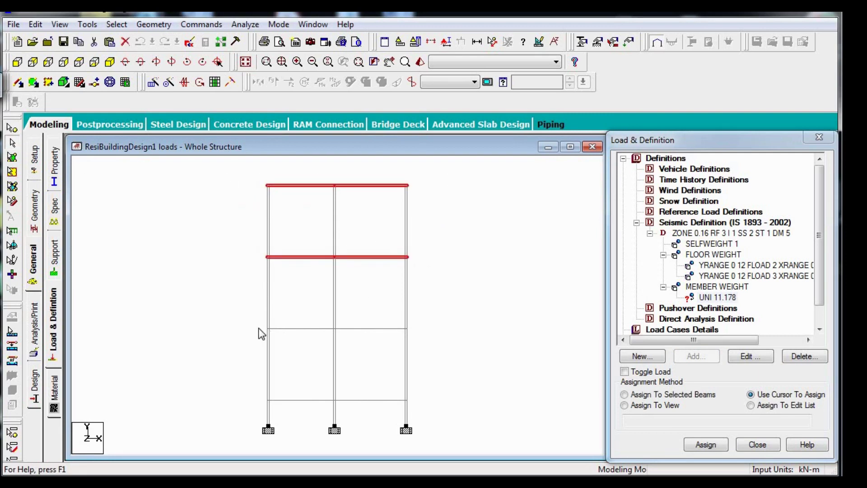
{"action": "left_click", "coordinate": [368, 329]}
{"action": "left_click_drag", "start_coordinate": [244, 390], "coordinate": [421, 405]}
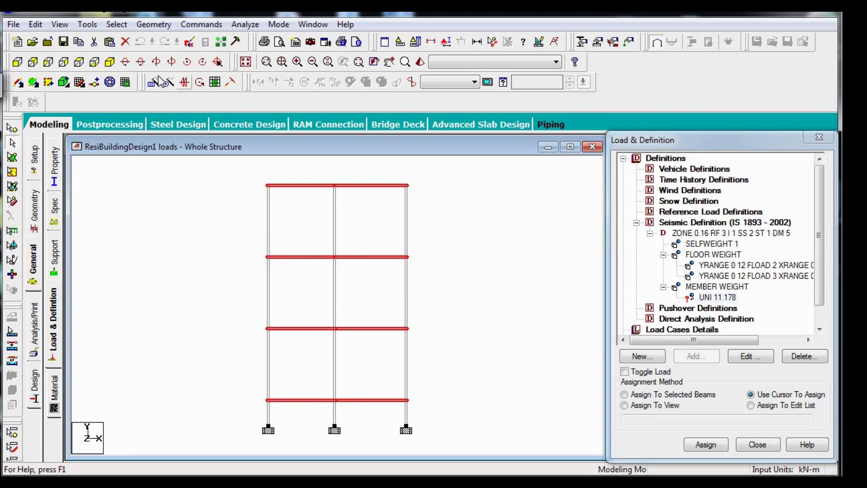
{"action": "left_click", "coordinate": [114, 66]}
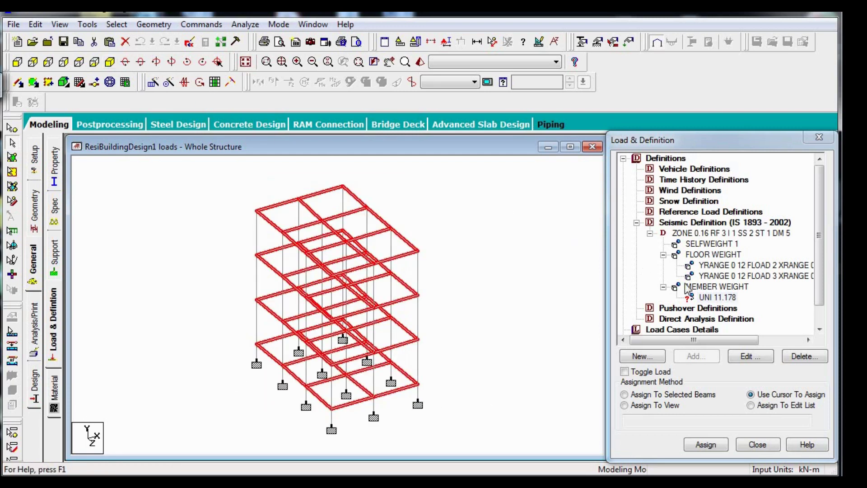
Step: Assign the UNI 11.178 member weight to the selected beams and confirm
{"action": "left_click", "coordinate": [711, 298]}
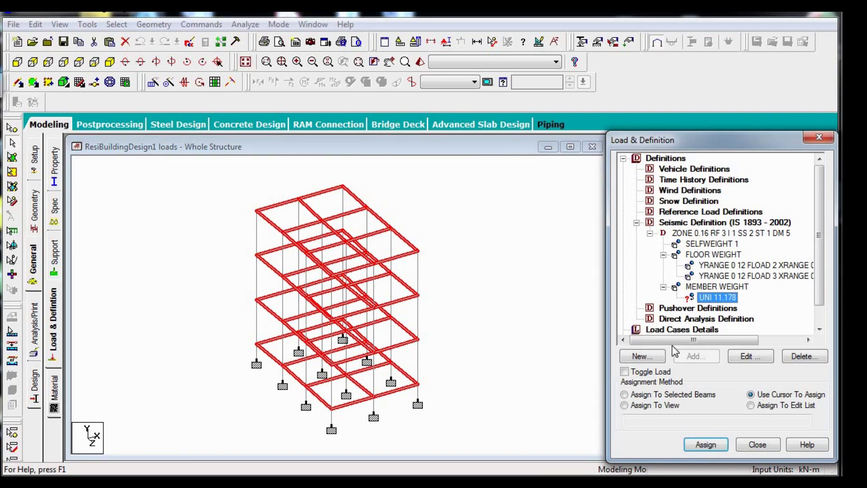
{"action": "left_click", "coordinate": [718, 446]}
{"action": "left_click", "coordinate": [676, 395]}
{"action": "left_click", "coordinate": [706, 444]}
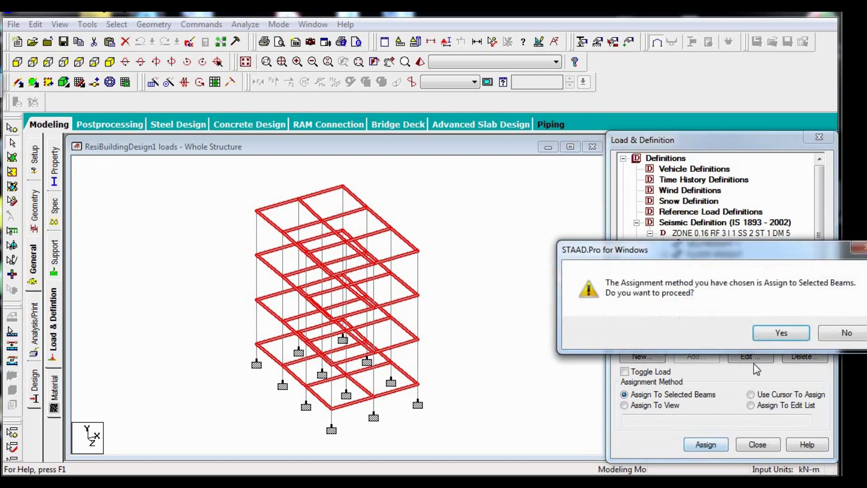
{"action": "left_click", "coordinate": [767, 333]}
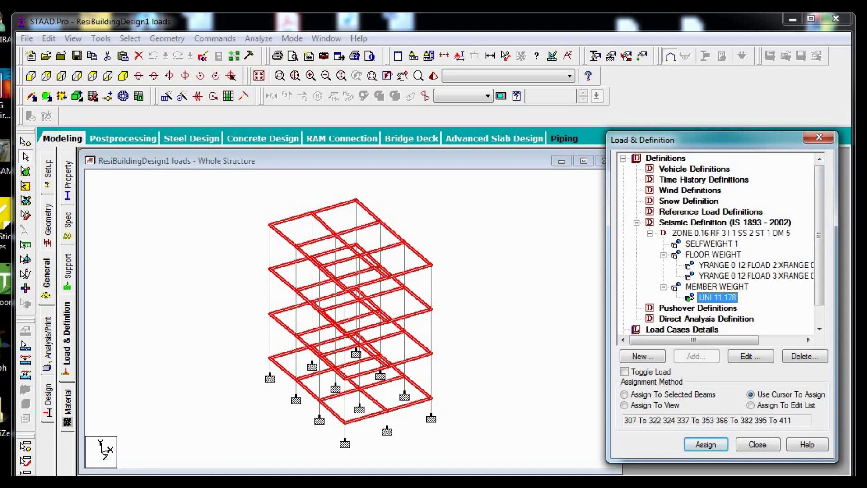
{"action": "key", "text": "Return"}
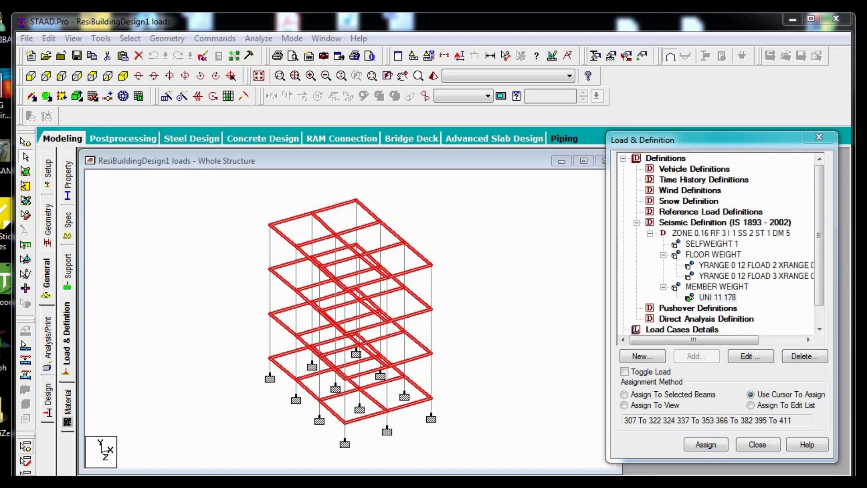
{"action": "left_click", "coordinate": [123, 248]}
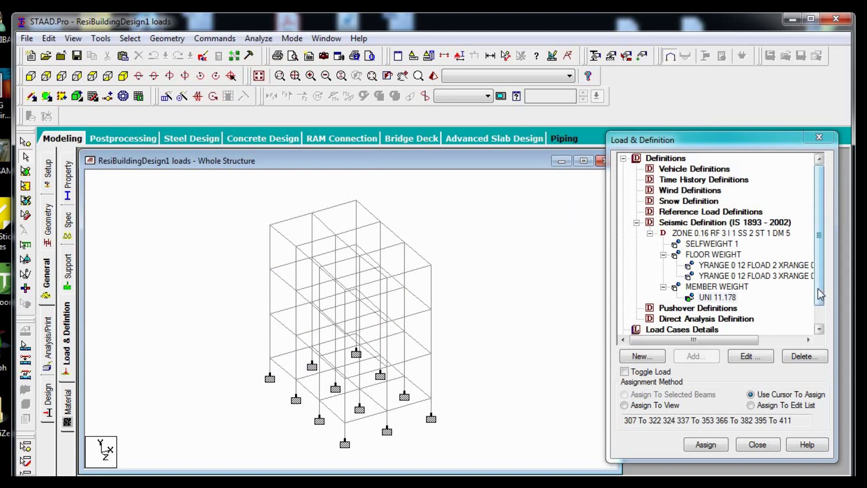
{"action": "left_click", "coordinate": [820, 318]}
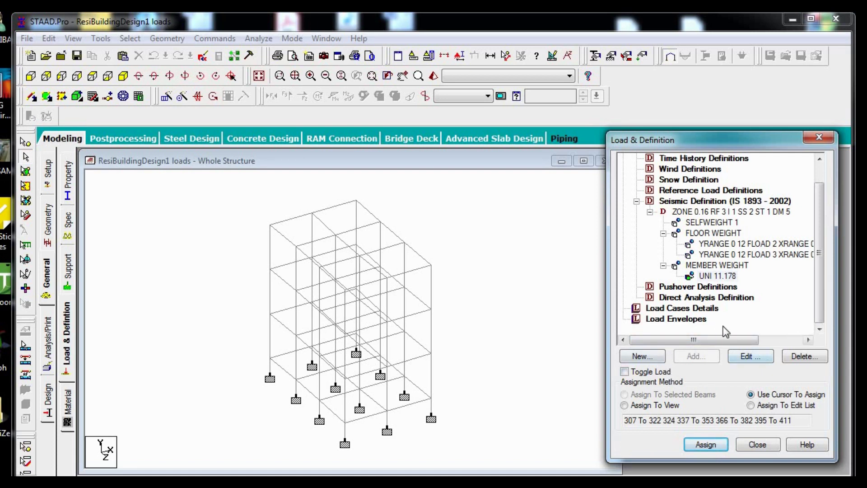
Step: Create seismic load case 1 titled 'Ex +'
{"action": "left_click", "coordinate": [698, 311]}
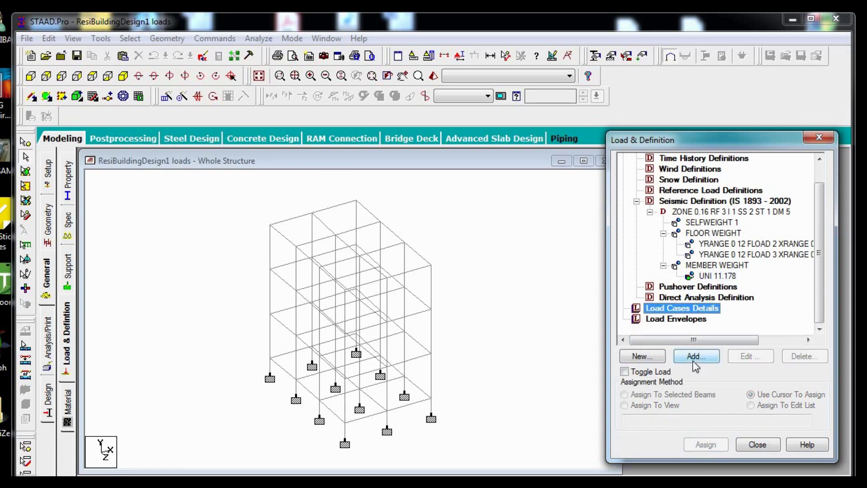
{"action": "left_click", "coordinate": [692, 356]}
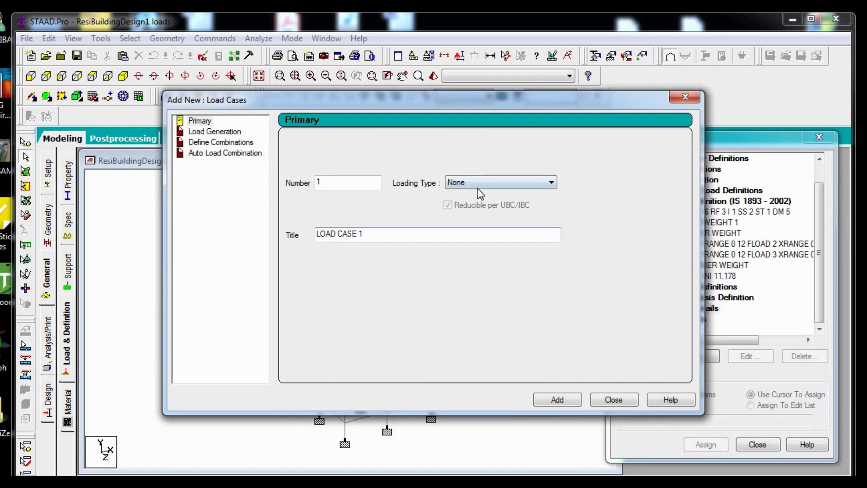
{"action": "left_click", "coordinate": [478, 185]}
{"action": "left_click", "coordinate": [482, 231]}
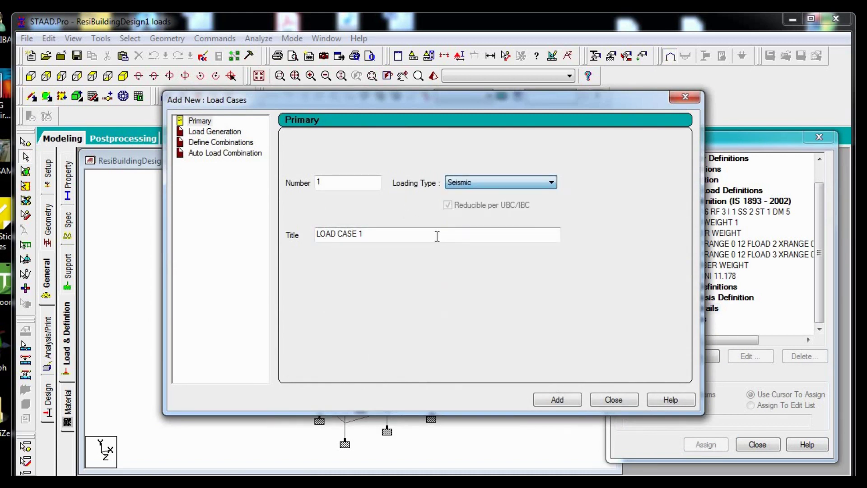
{"action": "left_click_drag", "start_coordinate": [363, 234], "coordinate": [289, 246]}
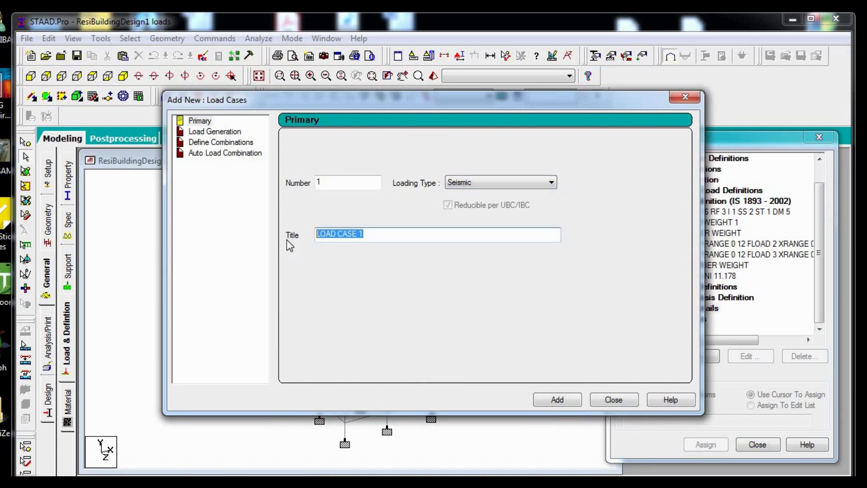
{"action": "type", "text": "Ex"}
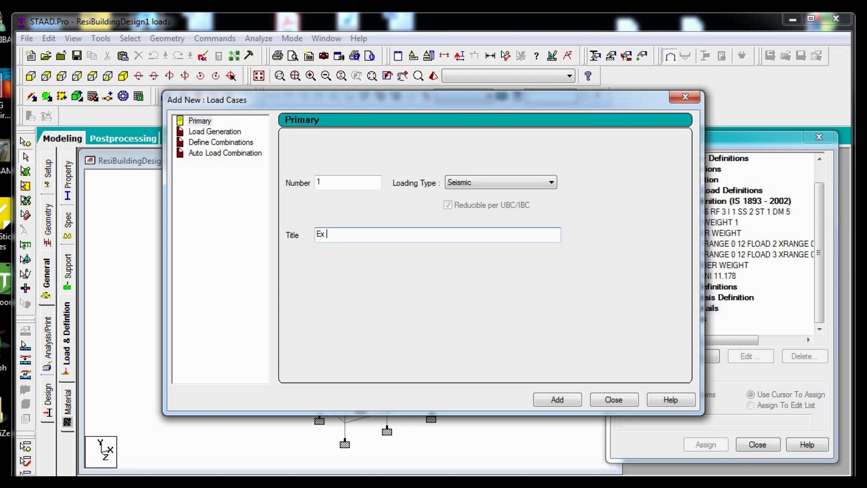
{"action": "type", "text": "+"}
{"action": "left_click", "coordinate": [570, 400]}
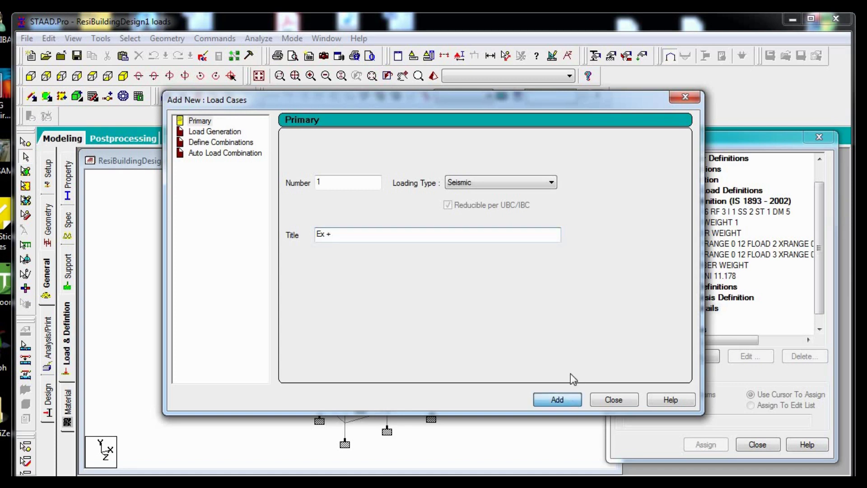
Step: Create seismic load case 2 titled 'Ez +'
{"action": "left_click", "coordinate": [509, 186]}
{"action": "scroll", "coordinate": [509, 188], "scroll_direction": "up", "scroll_amount": 2}
{"action": "left_click", "coordinate": [509, 177]}
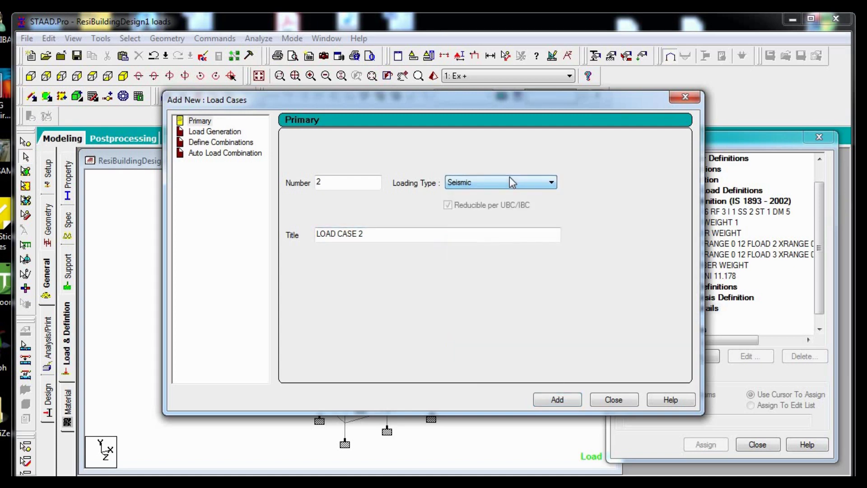
{"action": "left_click_drag", "start_coordinate": [380, 235], "coordinate": [324, 240]}
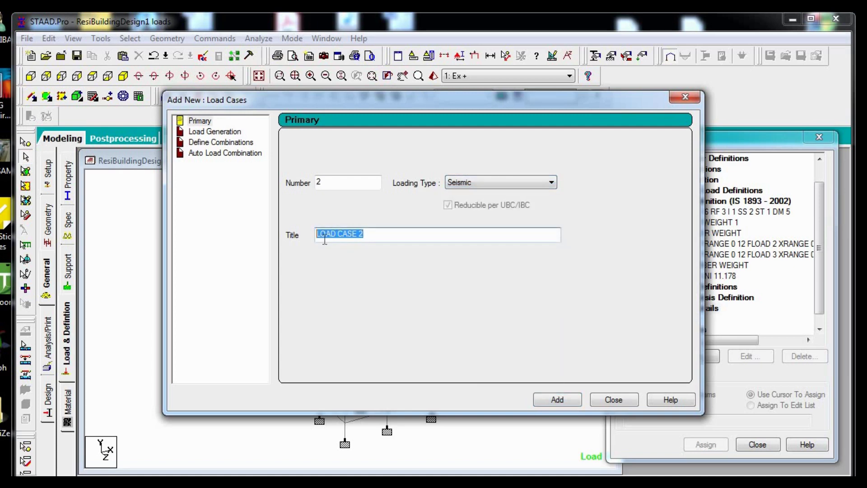
{"action": "type", "text": "E"}
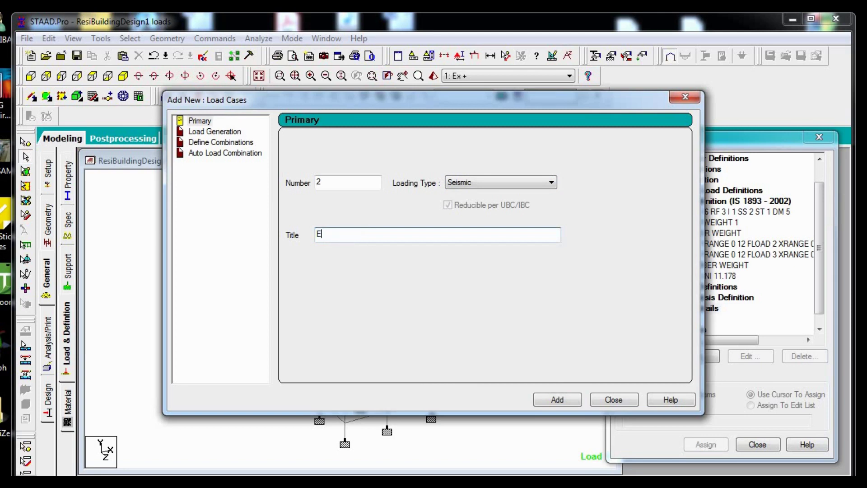
{"action": "type", "text": "z "}
{"action": "type", "text": "+"}
{"action": "left_click", "coordinate": [557, 399]}
{"action": "left_click", "coordinate": [615, 401]}
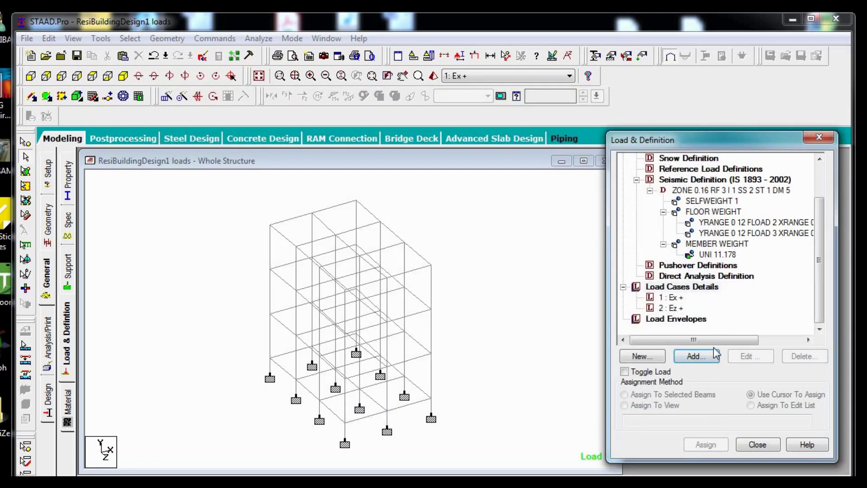
Step: Add an IS 1893 seismic load in X direction, factor 1, to load case 1 Ex +
{"action": "left_click", "coordinate": [682, 288]}
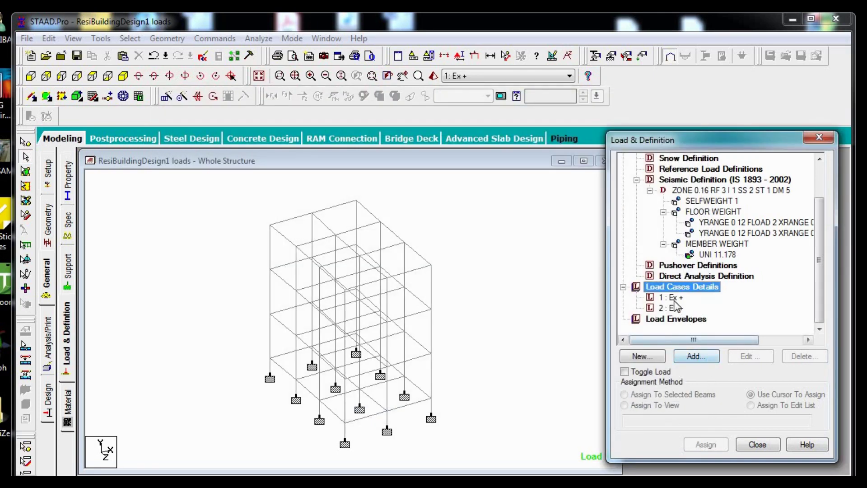
{"action": "left_click", "coordinate": [675, 299]}
{"action": "left_click", "coordinate": [685, 359]}
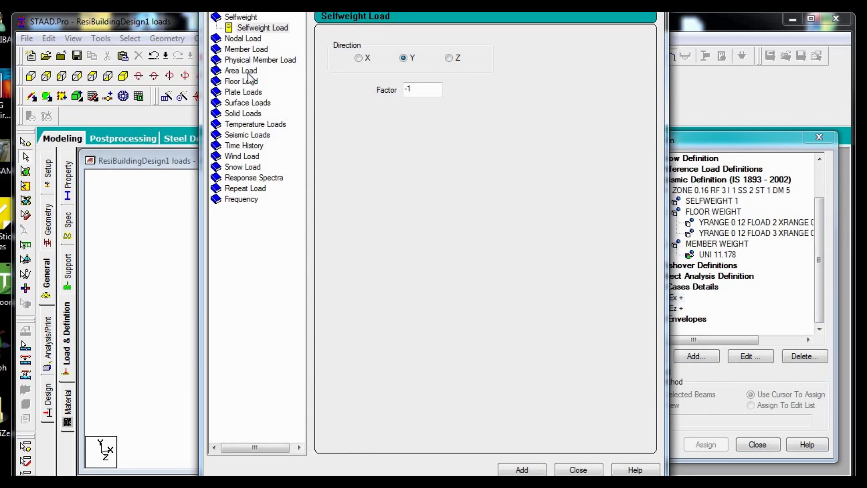
{"action": "left_click", "coordinate": [250, 135]}
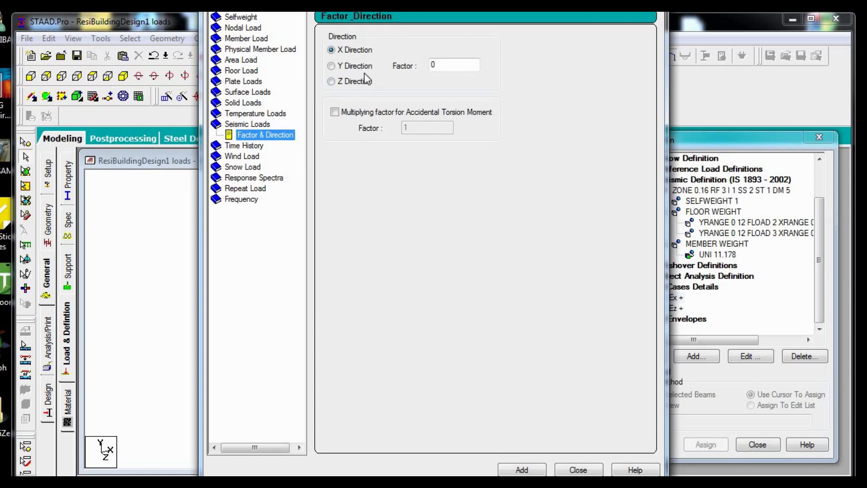
{"action": "double_click", "coordinate": [435, 65]}
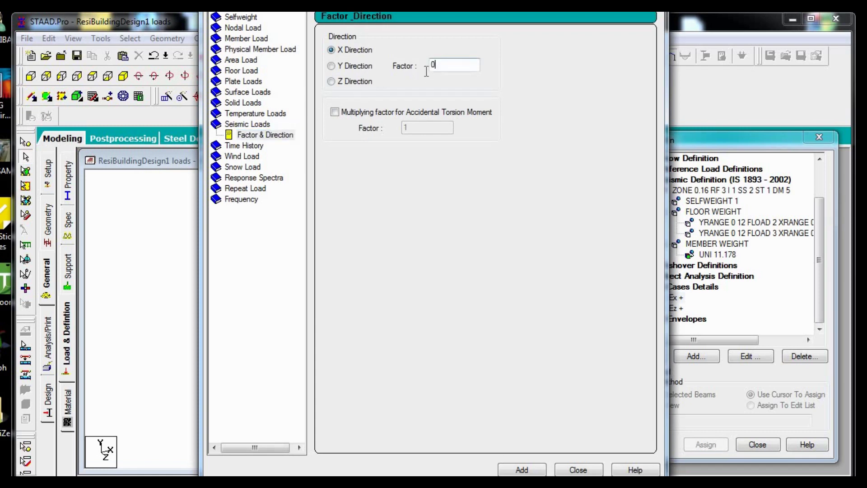
{"action": "type", "text": "0"}
{"action": "key", "text": "BackSpace"}
{"action": "type", "text": "1"}
{"action": "key", "text": "BackSpace"}
{"action": "type", "text": "1"}
{"action": "left_click", "coordinate": [522, 470]}
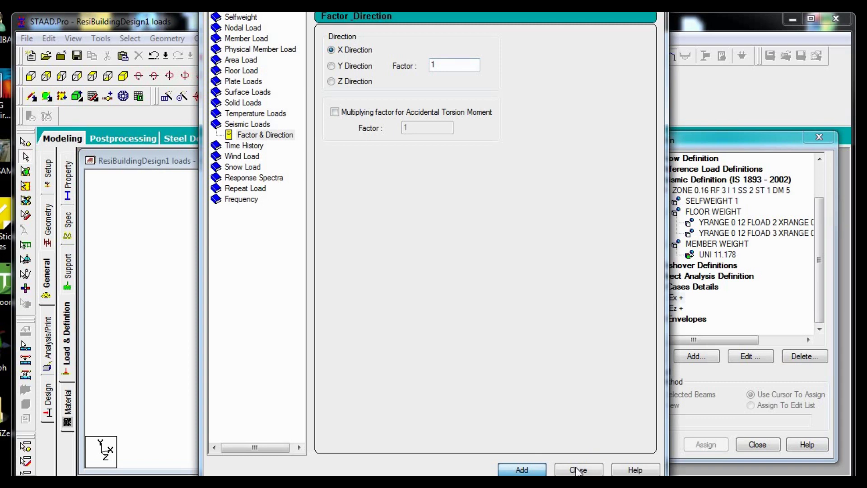
{"action": "left_click", "coordinate": [577, 470]}
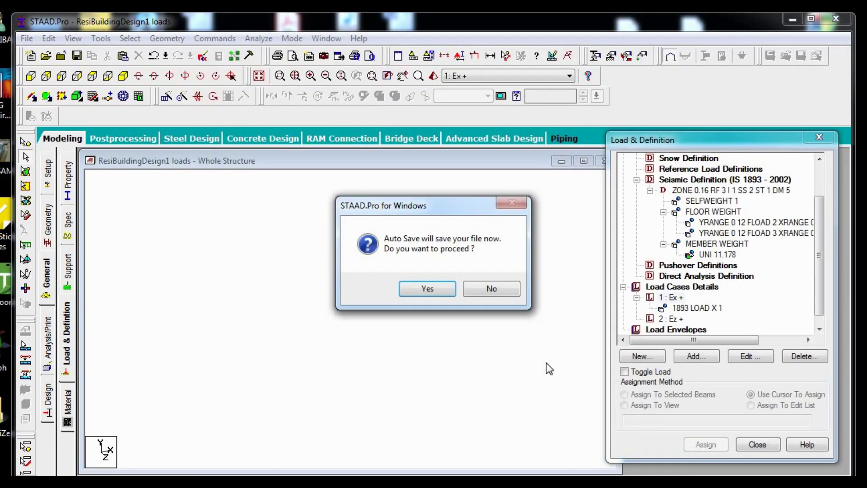
Step: Accept the auto-save prompt and save the structure file
{"action": "left_click", "coordinate": [434, 289]}
{"action": "left_click", "coordinate": [352, 269]}
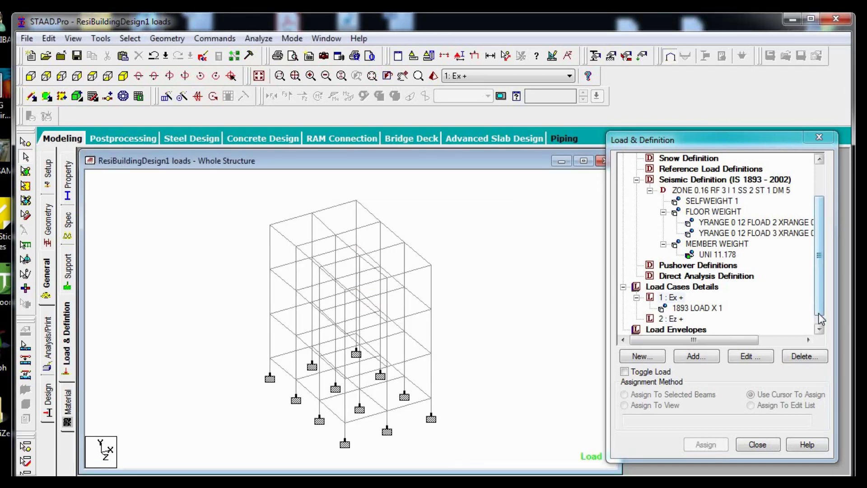
{"action": "left_click", "coordinate": [819, 329]}
Step: Add a Z-direction seismic load with factor 1 to load case 2 Ez +
{"action": "left_click", "coordinate": [681, 309]}
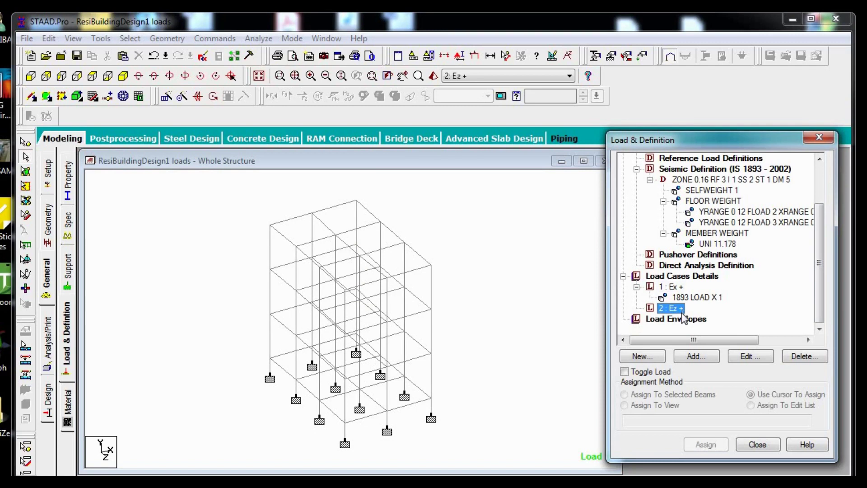
{"action": "left_click", "coordinate": [696, 356]}
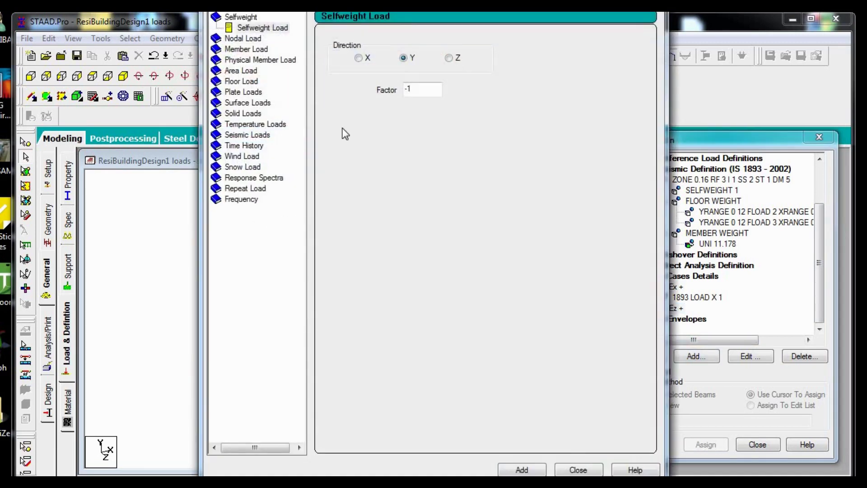
{"action": "left_click", "coordinate": [242, 134]}
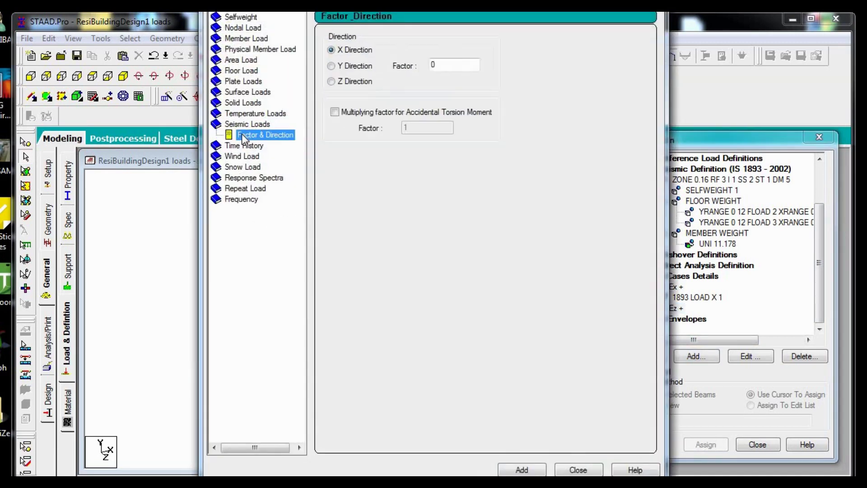
{"action": "left_click", "coordinate": [352, 81]}
{"action": "double_click", "coordinate": [431, 67]}
{"action": "type", "text": "1"}
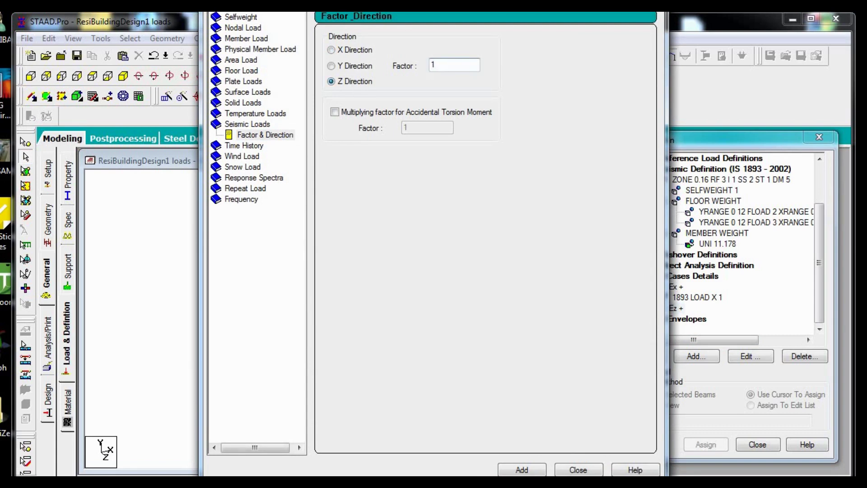
{"action": "left_click", "coordinate": [524, 469]}
{"action": "left_click", "coordinate": [577, 469]}
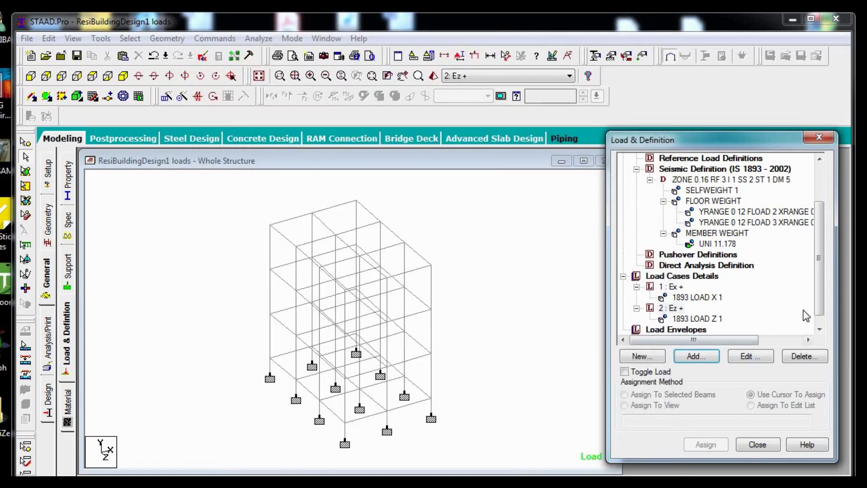
{"action": "left_click", "coordinate": [820, 329]}
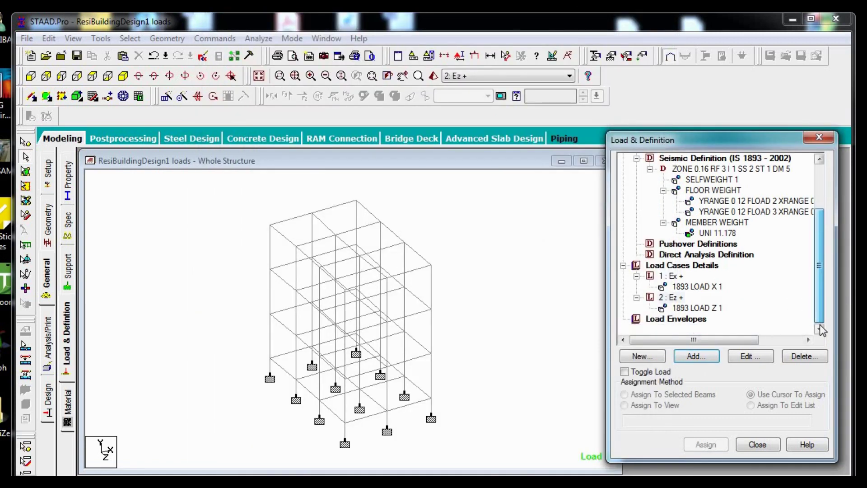
{"action": "left_click", "coordinate": [661, 268]}
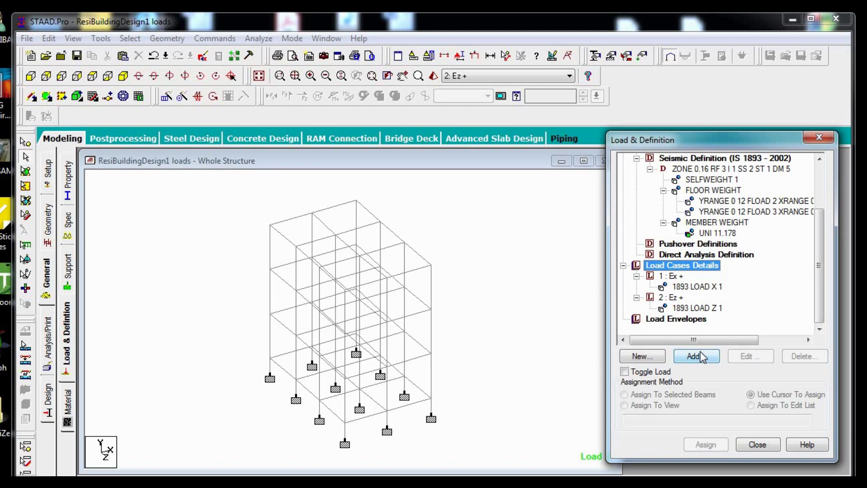
Step: Create load case 3 as a Dead load titled 'DL'
{"action": "left_click", "coordinate": [692, 357]}
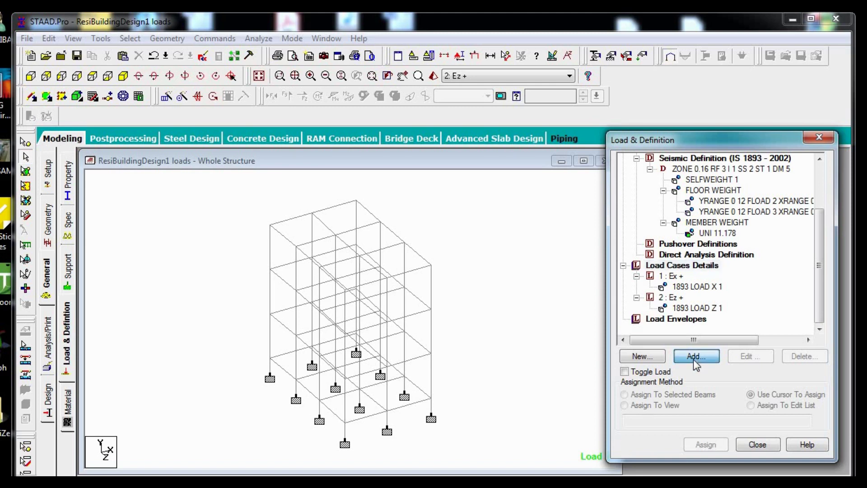
{"action": "left_click", "coordinate": [501, 183]}
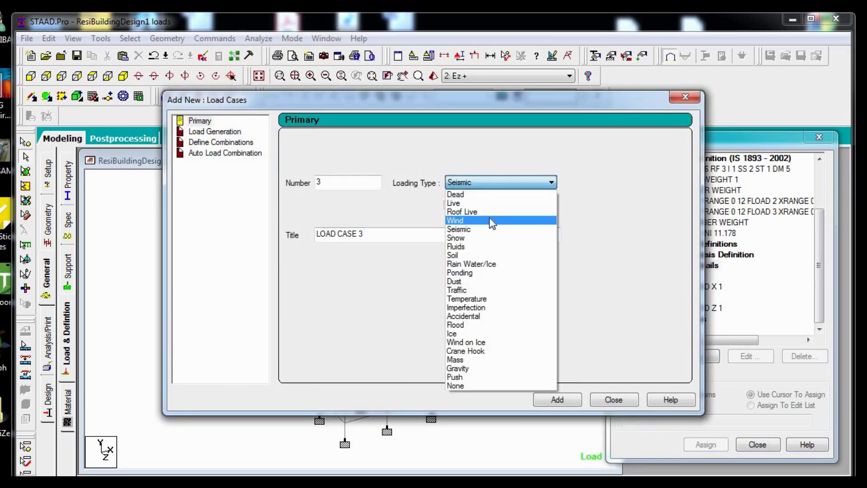
{"action": "left_click", "coordinate": [490, 194]}
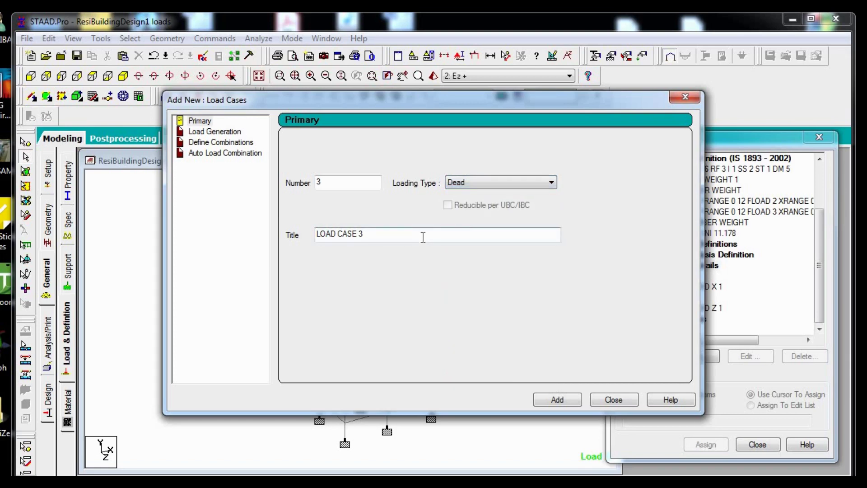
{"action": "left_click_drag", "start_coordinate": [395, 238], "coordinate": [294, 239]}
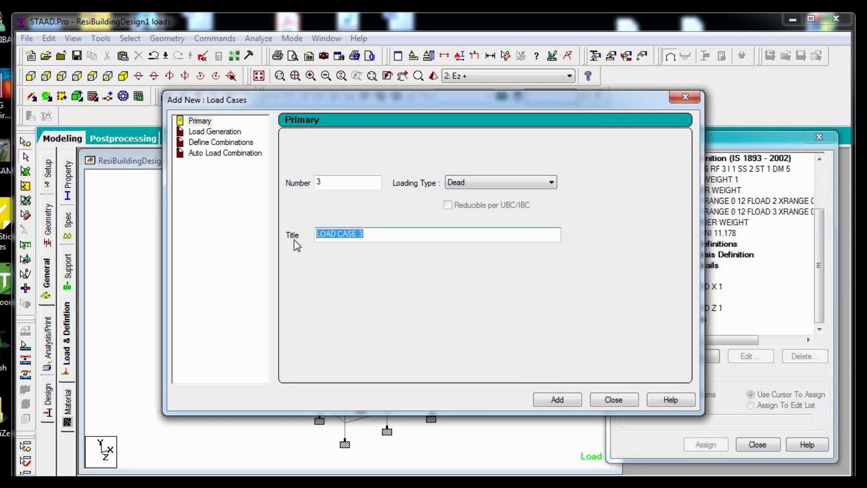
{"action": "type", "text": "DL"}
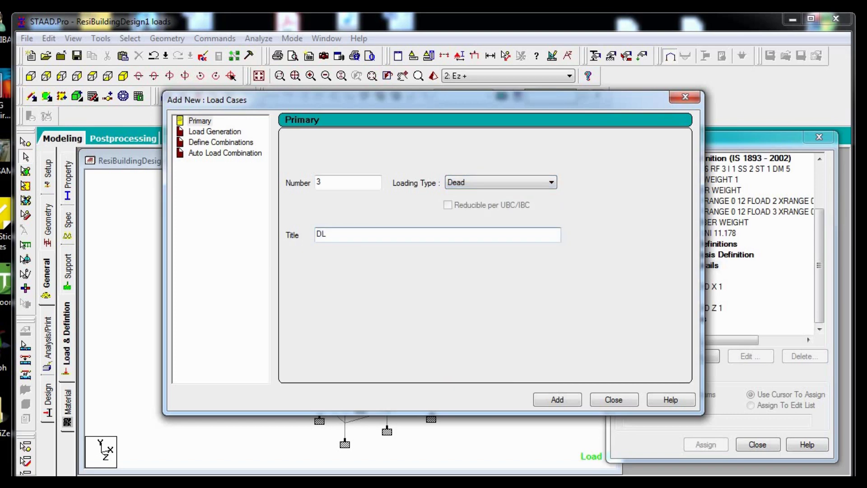
{"action": "left_click", "coordinate": [540, 400]}
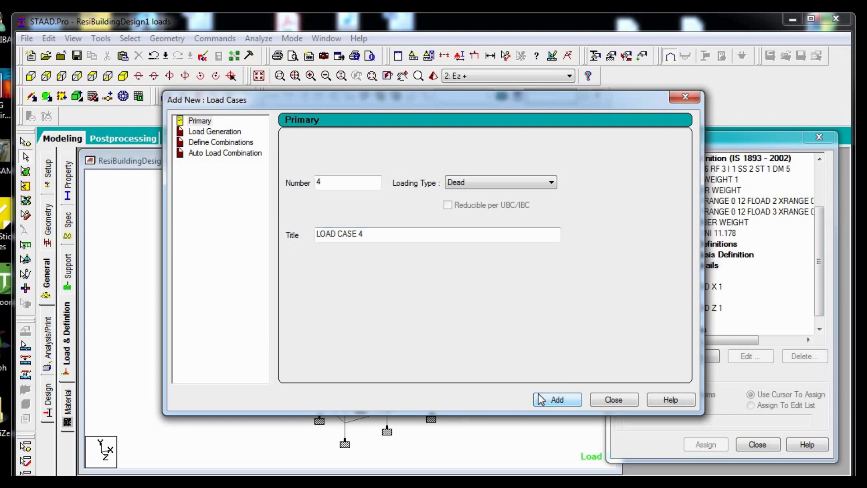
{"action": "left_click", "coordinate": [598, 400]}
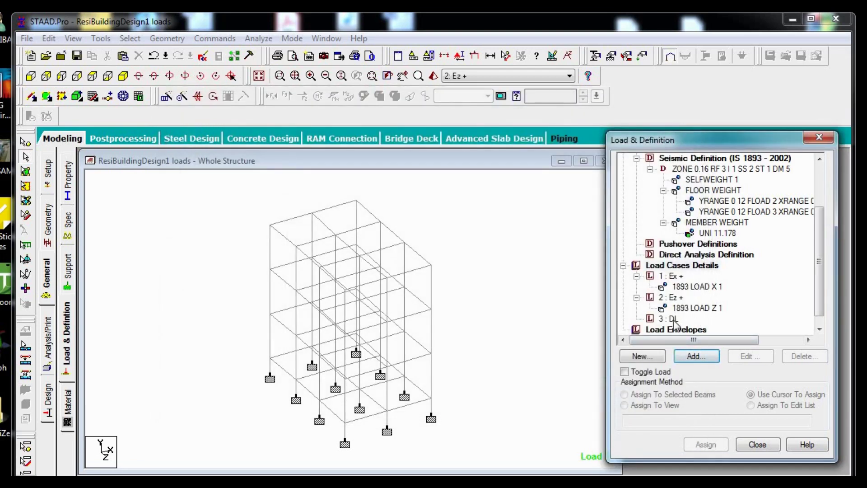
Step: Create load case 4 as a Live load titled 'LL'
{"action": "left_click", "coordinate": [682, 266]}
{"action": "left_click", "coordinate": [691, 357]}
{"action": "left_click", "coordinate": [457, 183]}
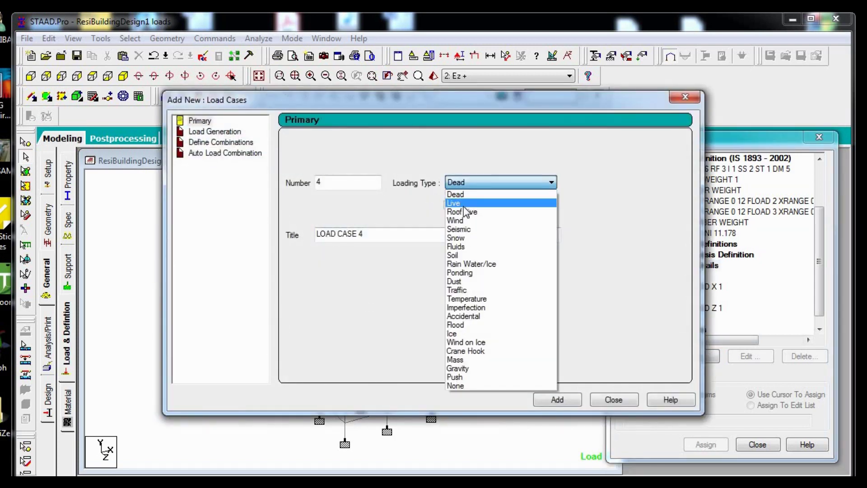
{"action": "left_click", "coordinate": [464, 206]}
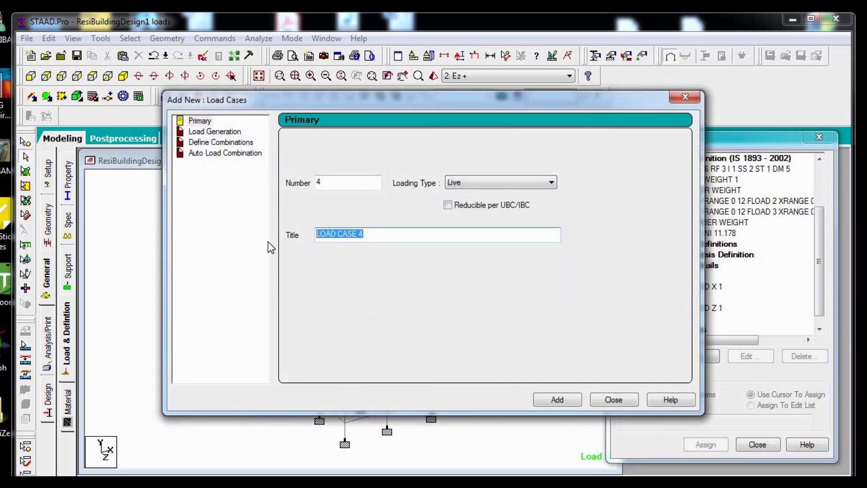
{"action": "type", "text": "LL"}
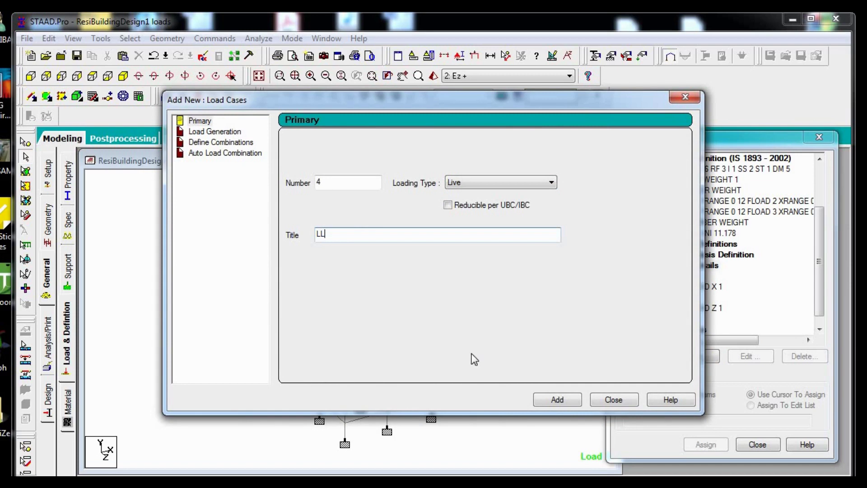
{"action": "left_click", "coordinate": [544, 399]}
{"action": "left_click", "coordinate": [609, 399]}
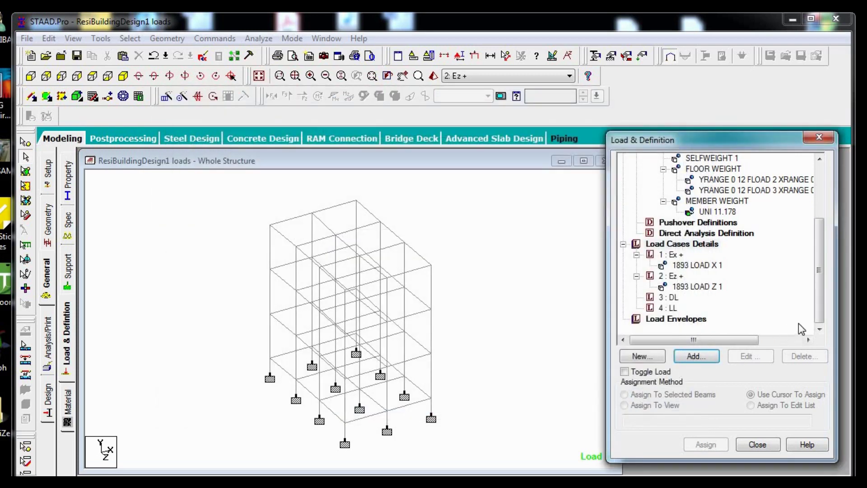
{"action": "left_click", "coordinate": [669, 297]}
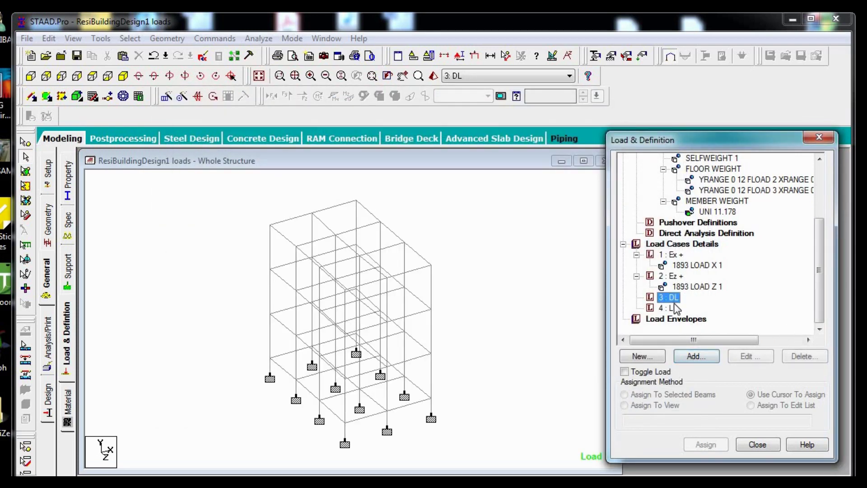
Step: Add a selfweight load of Y -1 to load case DL
{"action": "left_click", "coordinate": [695, 356]}
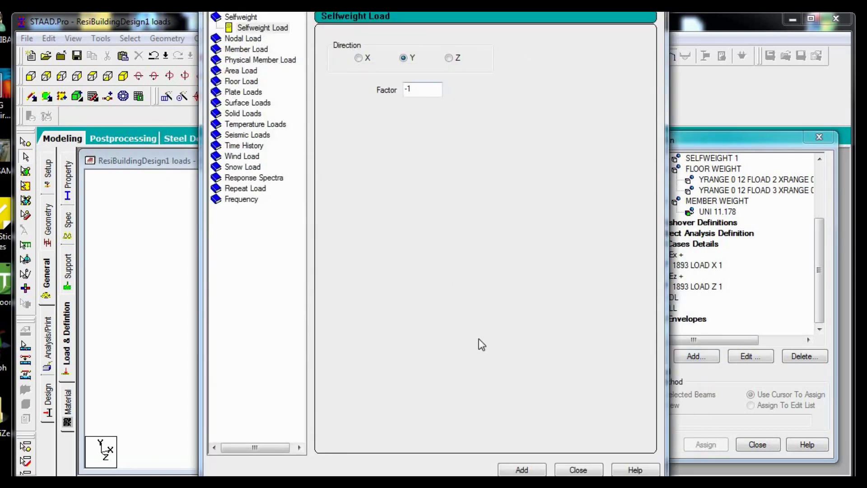
{"action": "left_click", "coordinate": [522, 471]}
{"action": "left_click", "coordinate": [578, 470]}
Step: Add a -3 kN/m2 floor load to DL with X and Y ranges up to 10
{"action": "left_click", "coordinate": [675, 298]}
{"action": "left_click", "coordinate": [695, 356]}
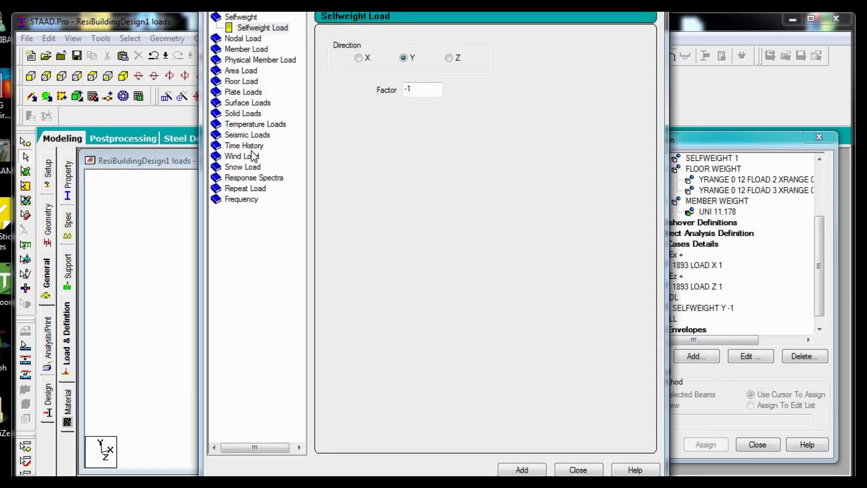
{"action": "left_click", "coordinate": [251, 81]}
{"action": "double_click", "coordinate": [380, 101]}
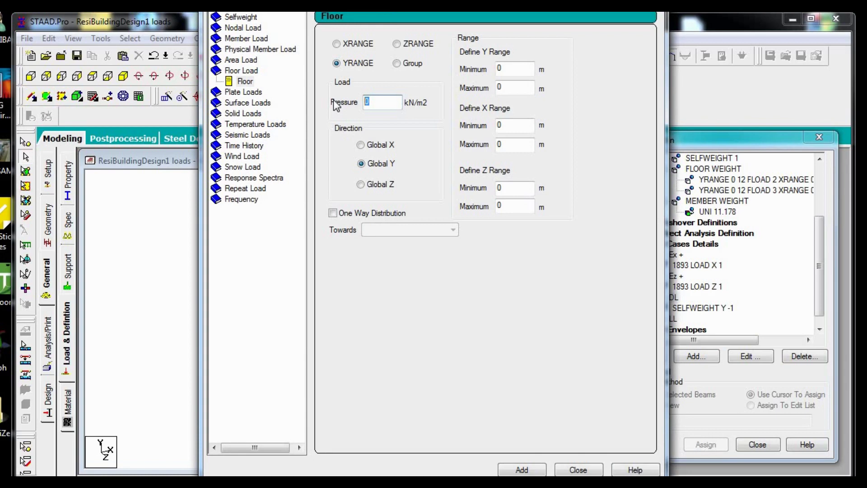
{"action": "type", "text": "-3"}
{"action": "double_click", "coordinate": [509, 204]}
{"action": "type", "text": "-10"}
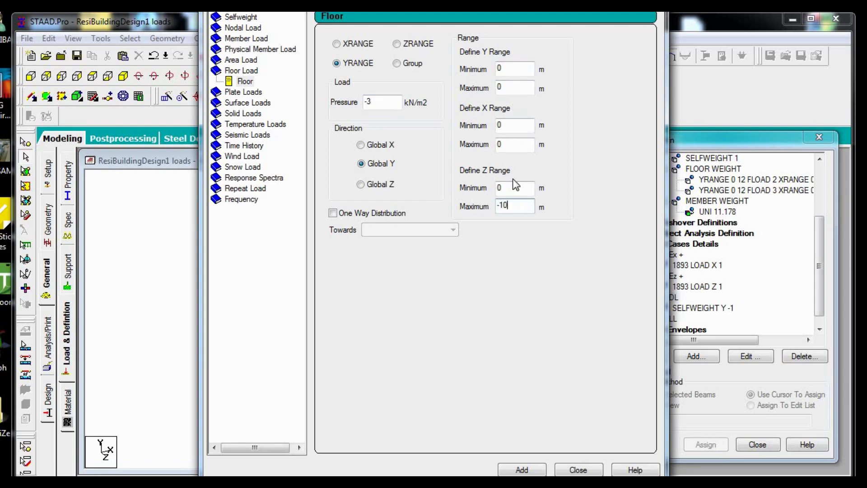
{"action": "double_click", "coordinate": [511, 144]}
{"action": "type", "text": "10"}
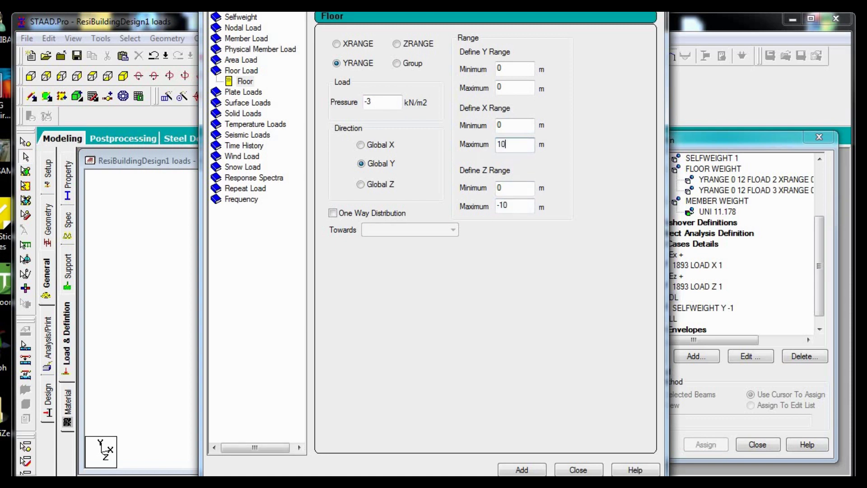
{"action": "double_click", "coordinate": [504, 88]}
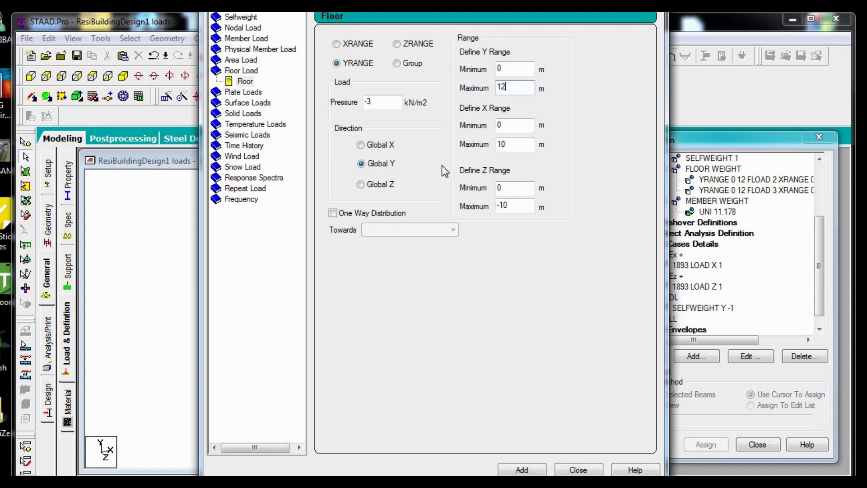
{"action": "left_click", "coordinate": [505, 470]}
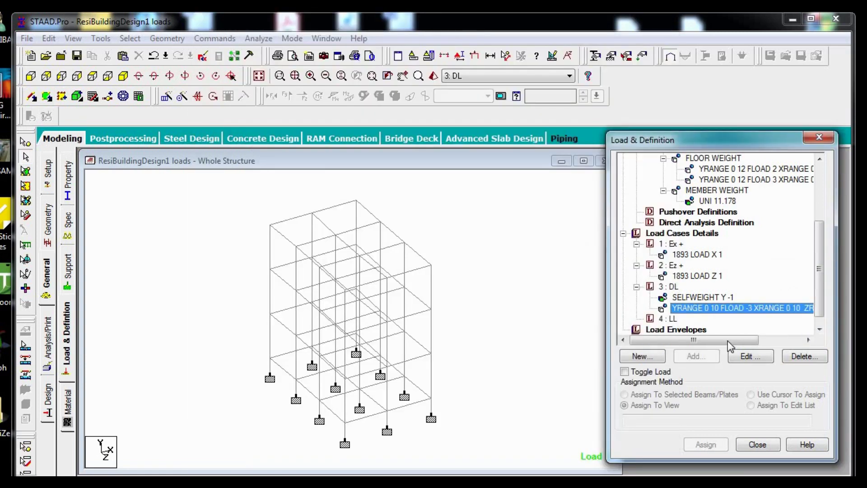
Step: Edit the DL floor load so its Z range runs from -10 to 0
{"action": "left_click", "coordinate": [750, 356]}
{"action": "left_click_drag", "start_coordinate": [497, 318], "coordinate": [475, 326]}
{"action": "type", "text": "110"}
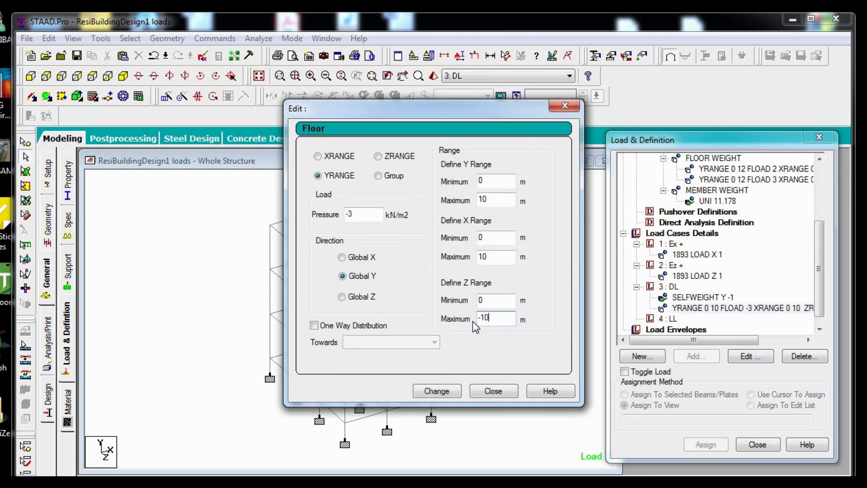
{"action": "double_click", "coordinate": [501, 301]}
{"action": "key", "text": "Tab"}
{"action": "type", "text": "0"}
{"action": "left_click", "coordinate": [449, 391]}
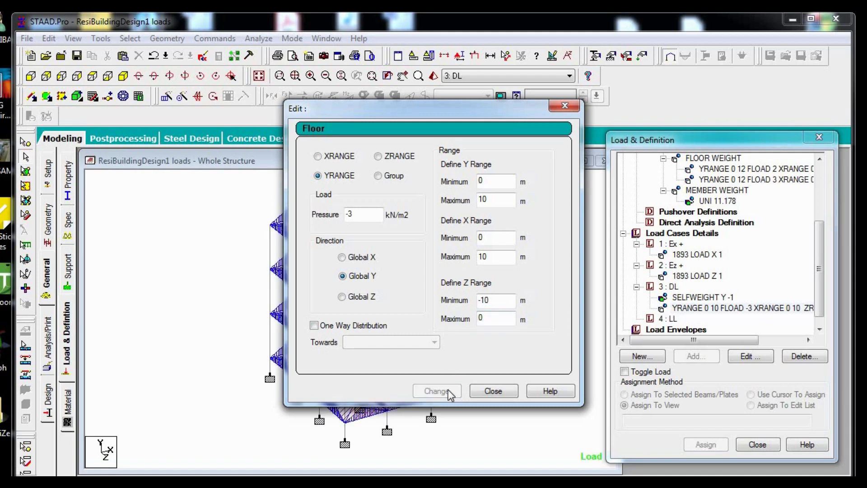
{"action": "left_click", "coordinate": [506, 393]}
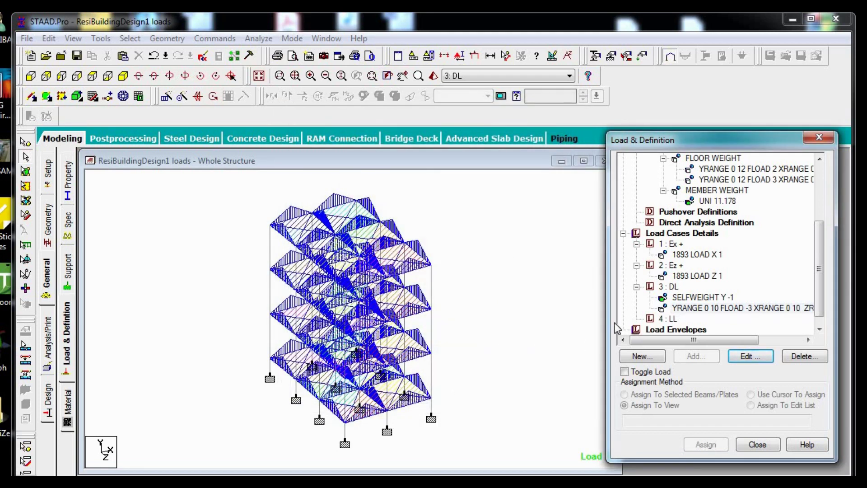
{"action": "left_click", "coordinate": [744, 180]}
Step: Set the 3 kN/m2 floor weight's Z range to -10 through 10
{"action": "left_click", "coordinate": [745, 356]}
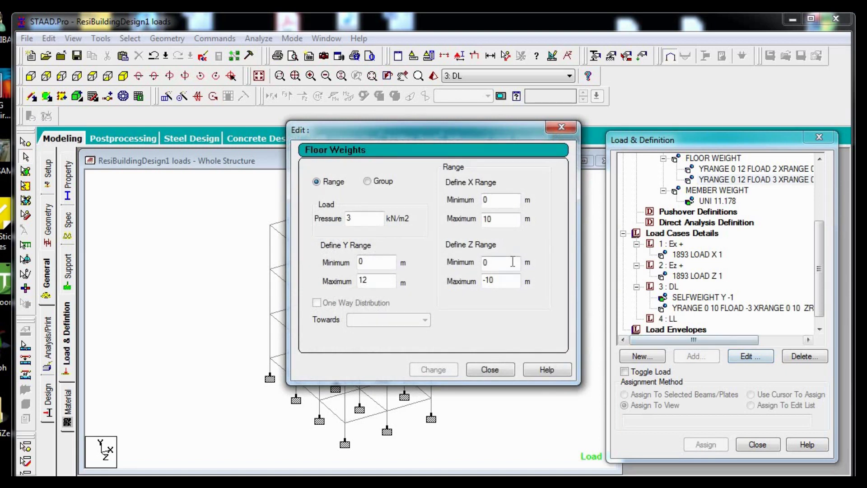
{"action": "double_click", "coordinate": [494, 262]}
{"action": "type", "text": "-10"}
{"action": "double_click", "coordinate": [498, 280]}
{"action": "type", "text": "10"}
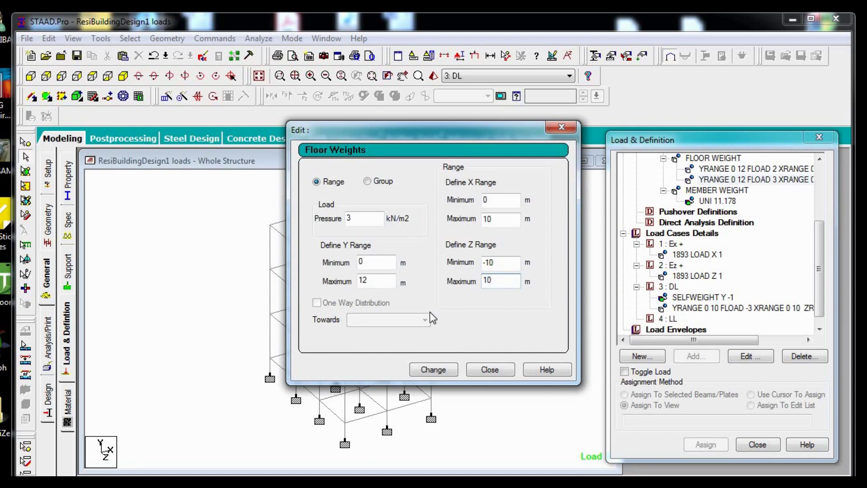
{"action": "left_click", "coordinate": [432, 369]}
{"action": "left_click", "coordinate": [490, 369]}
Step: Set the 2 kN/m2 floor weight's Z range to -10 through 0
{"action": "left_click", "coordinate": [745, 168]}
{"action": "left_click", "coordinate": [750, 356]}
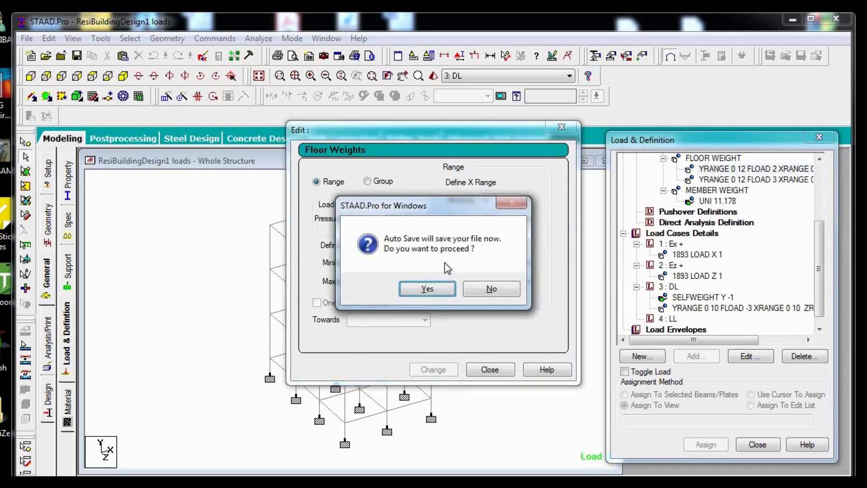
{"action": "left_click", "coordinate": [440, 290]}
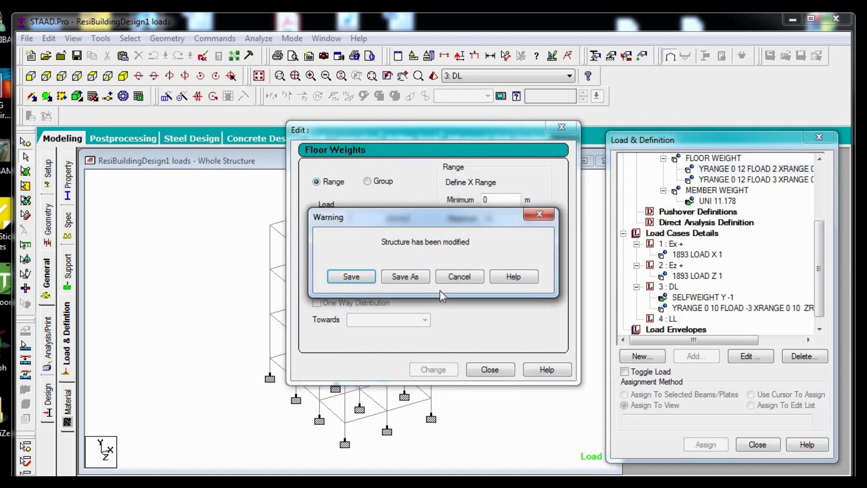
{"action": "type", "text": "-"}
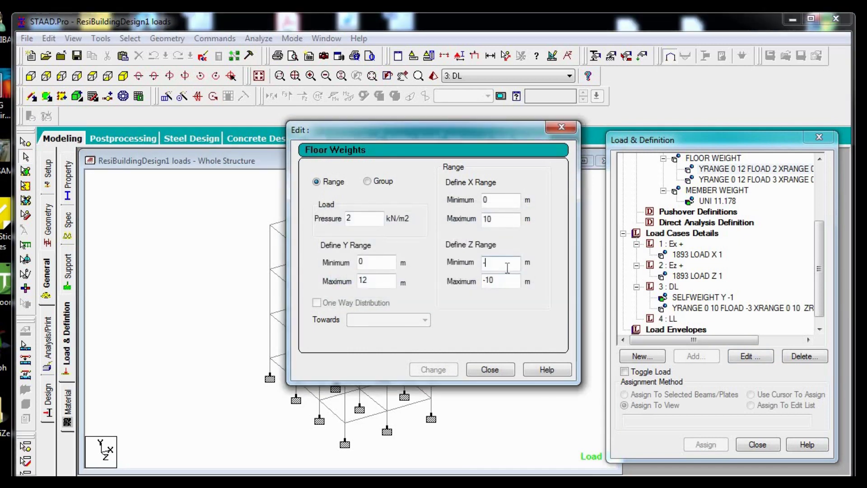
{"action": "type", "text": "10"}
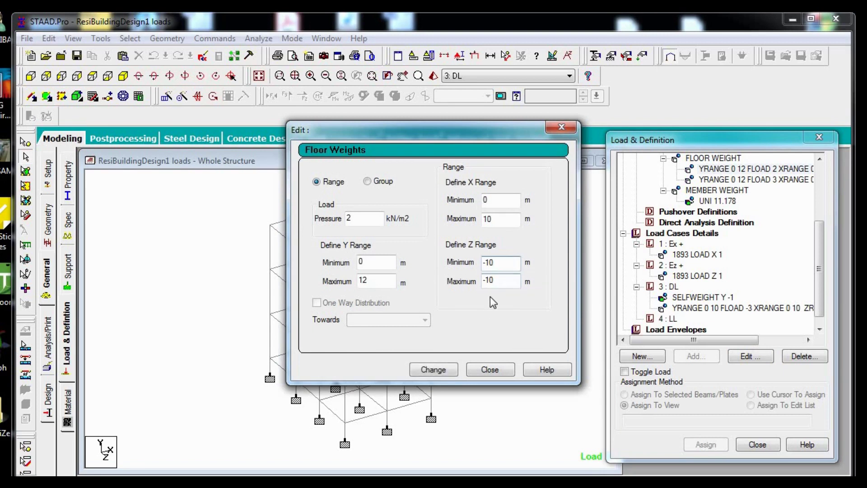
{"action": "key", "text": "Tab"}
{"action": "type", "text": "0"}
{"action": "left_click", "coordinate": [450, 369]}
{"action": "left_click", "coordinate": [492, 371]}
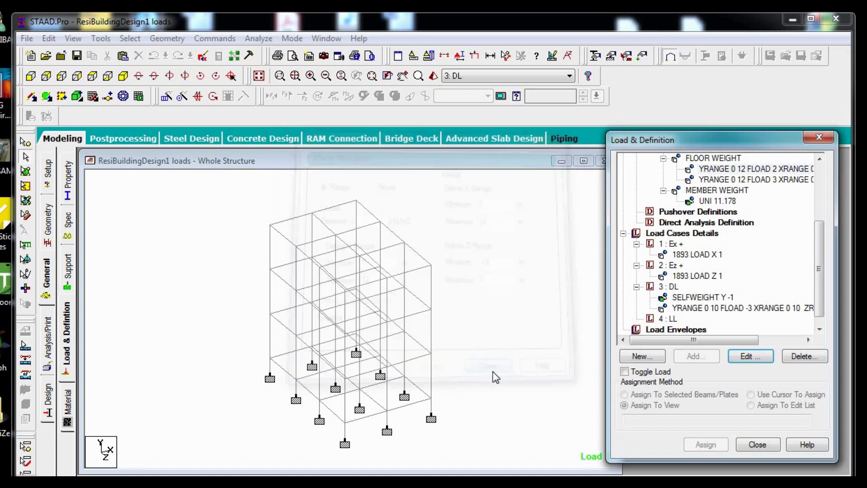
Step: Preview the DL floor load on the structure, then select load case LL
{"action": "left_click_drag", "start_coordinate": [823, 311], "coordinate": [823, 316]}
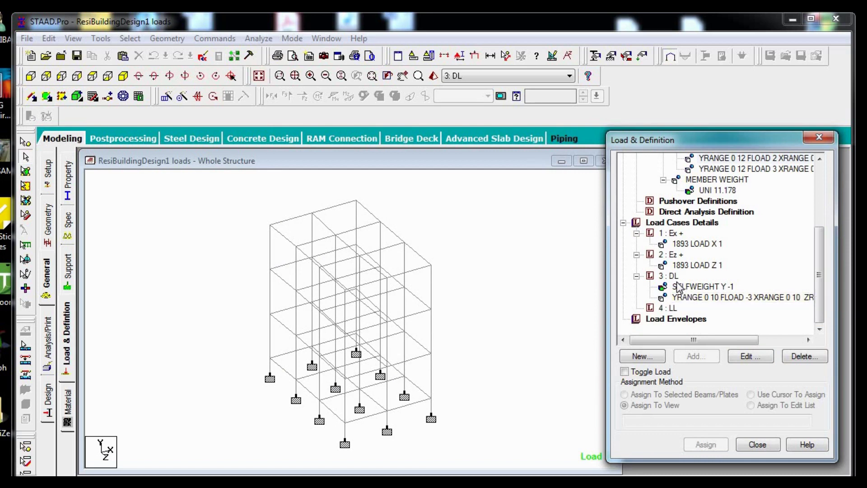
{"action": "left_click", "coordinate": [684, 298]}
{"action": "left_click", "coordinate": [669, 276]}
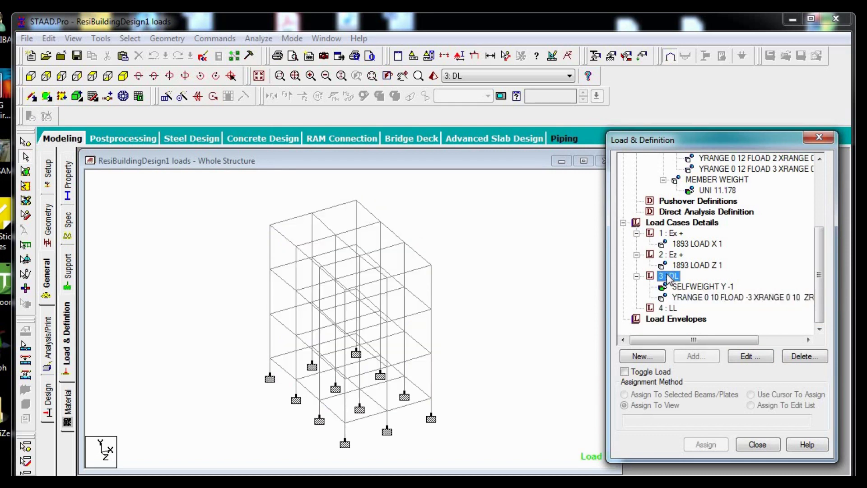
{"action": "left_click", "coordinate": [675, 223]}
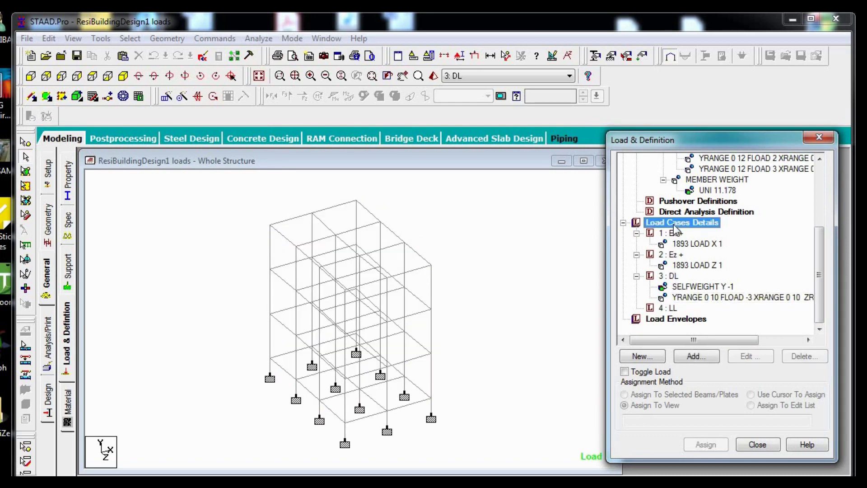
{"action": "left_click", "coordinate": [696, 356]}
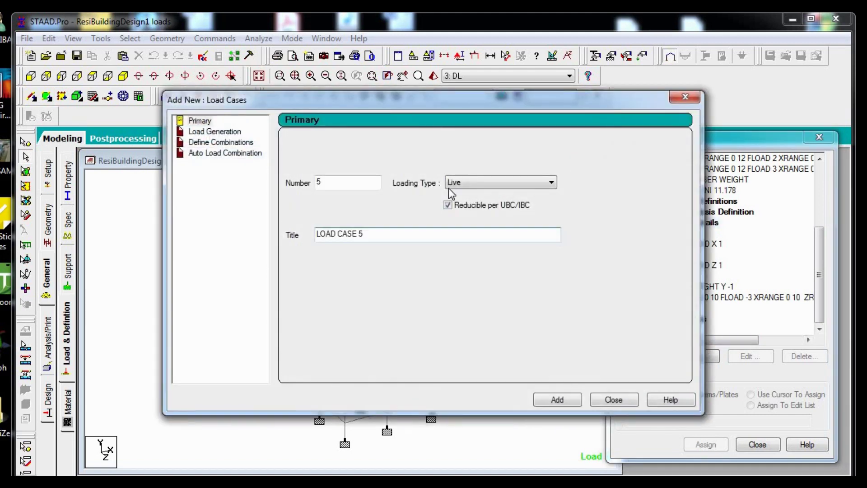
{"action": "left_click", "coordinate": [618, 401]}
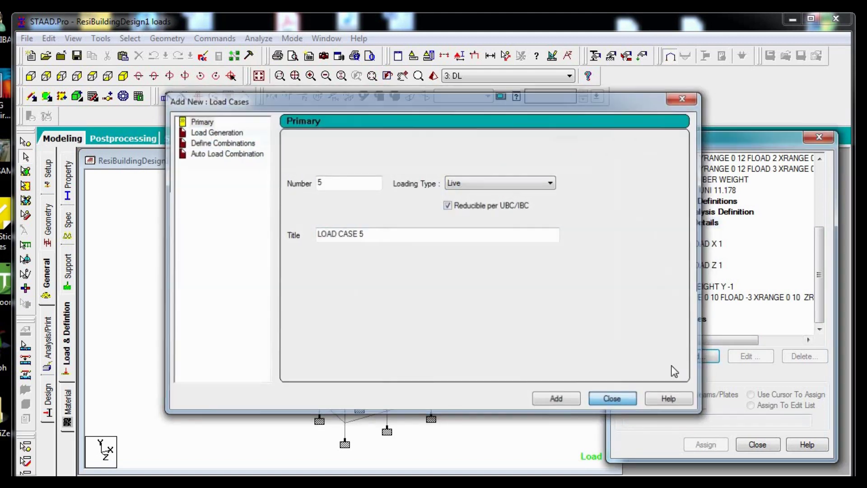
{"action": "left_click", "coordinate": [668, 308]}
{"action": "left_click", "coordinate": [691, 356]}
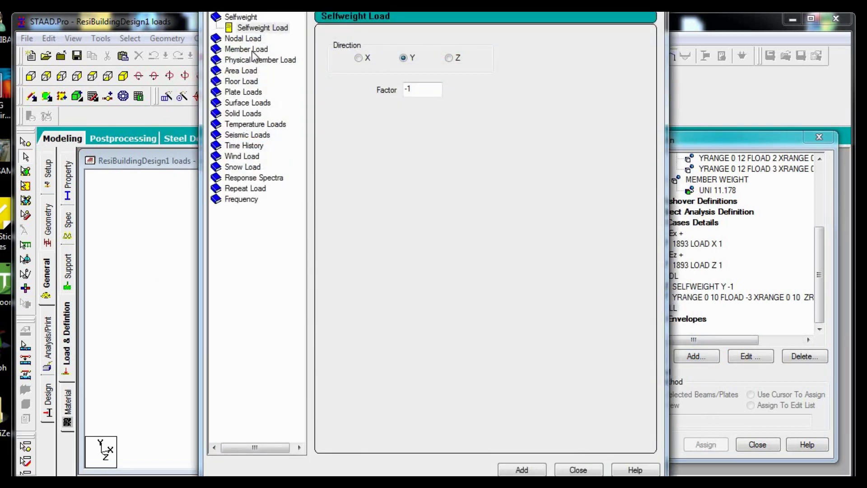
Step: Add a -4 kN/m2 floor load to LL over X 0–10, Y 0–10, Z -10–0
{"action": "left_click", "coordinate": [247, 84]}
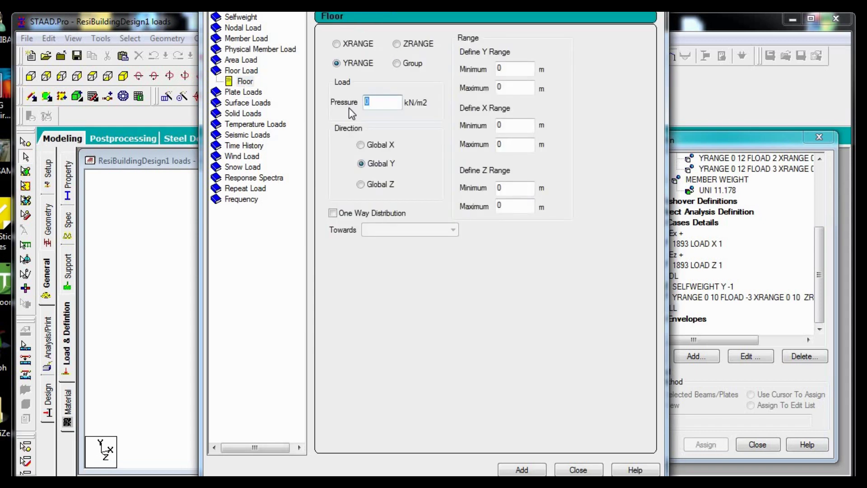
{"action": "type", "text": "-4"}
{"action": "double_click", "coordinate": [512, 187]}
{"action": "type", "text": "-10"}
{"action": "key", "text": "Tab"}
{"action": "double_click", "coordinate": [512, 144]}
{"action": "type", "text": "10"}
{"action": "double_click", "coordinate": [502, 88]}
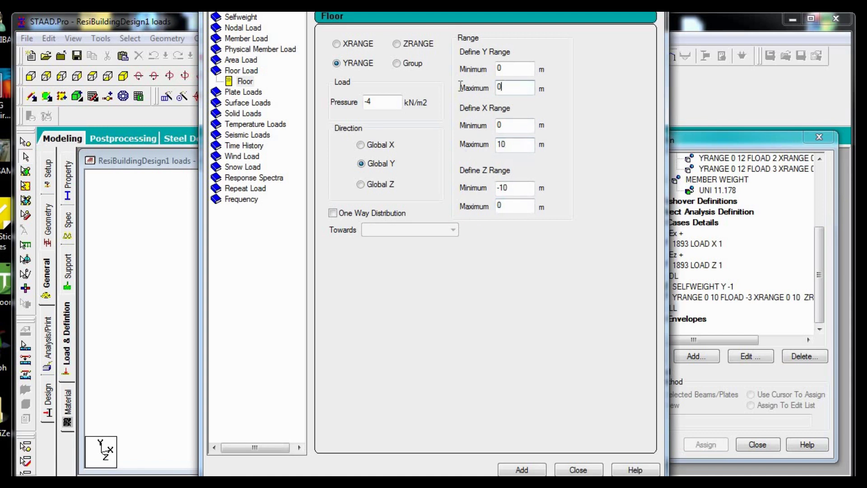
{"action": "type", "text": "10"}
{"action": "left_click", "coordinate": [528, 470]}
{"action": "left_click", "coordinate": [578, 470]}
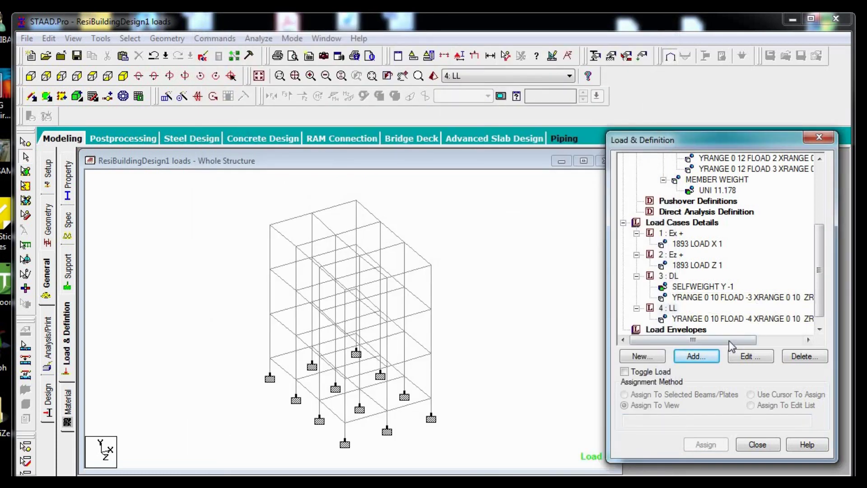
Step: Preview the LL floor load, then open and dismiss the new load case dialog
{"action": "left_click", "coordinate": [717, 319]}
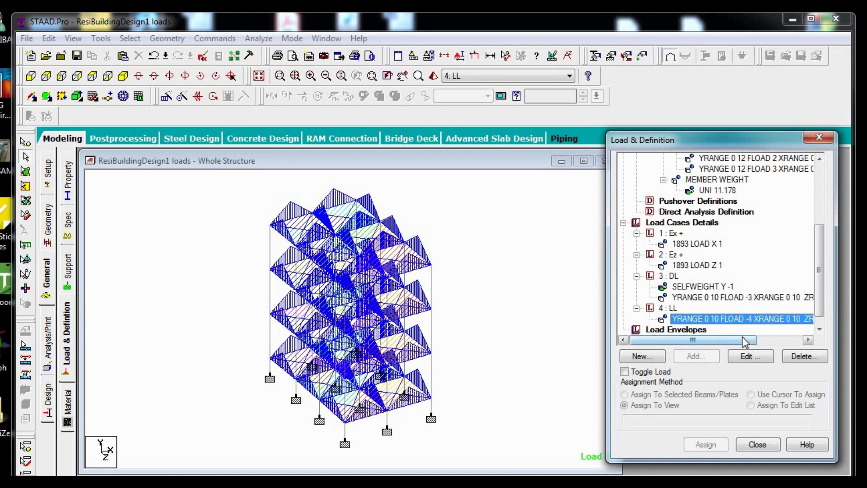
{"action": "left_click", "coordinate": [682, 222]}
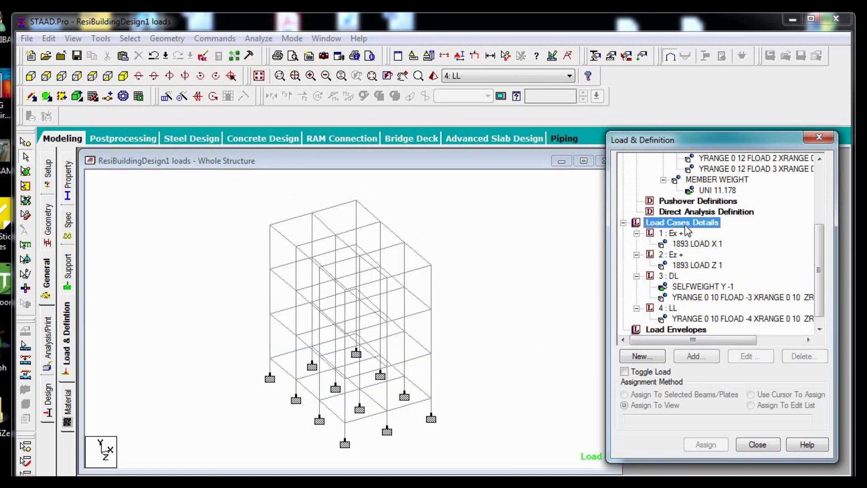
{"action": "left_click", "coordinate": [696, 356]}
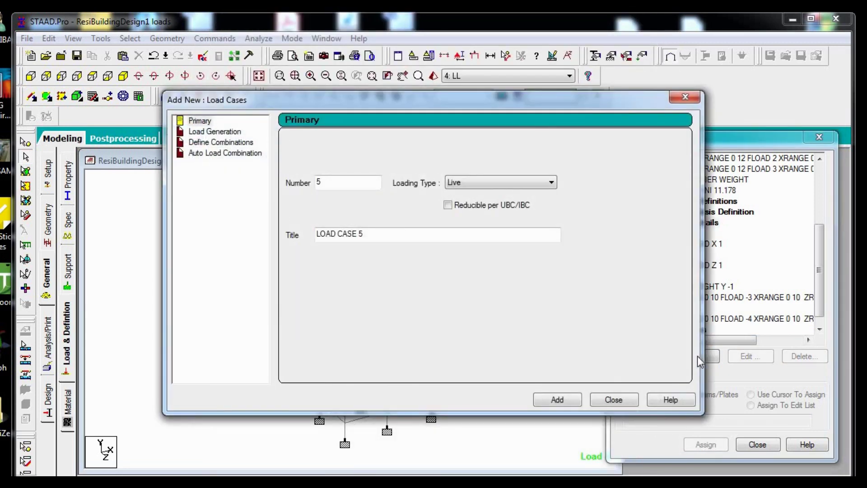
{"action": "left_click", "coordinate": [623, 402]}
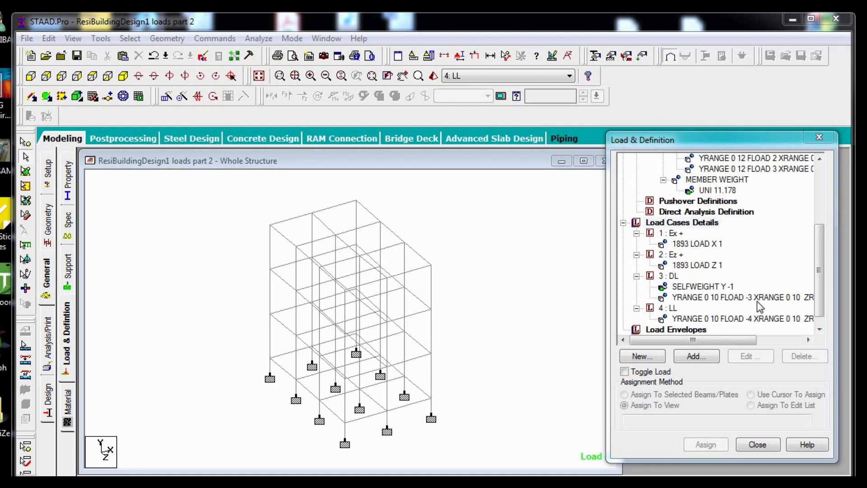
Step: Generate Indian Code Genral_Structures automatic load combinations
{"action": "left_click", "coordinate": [694, 226]}
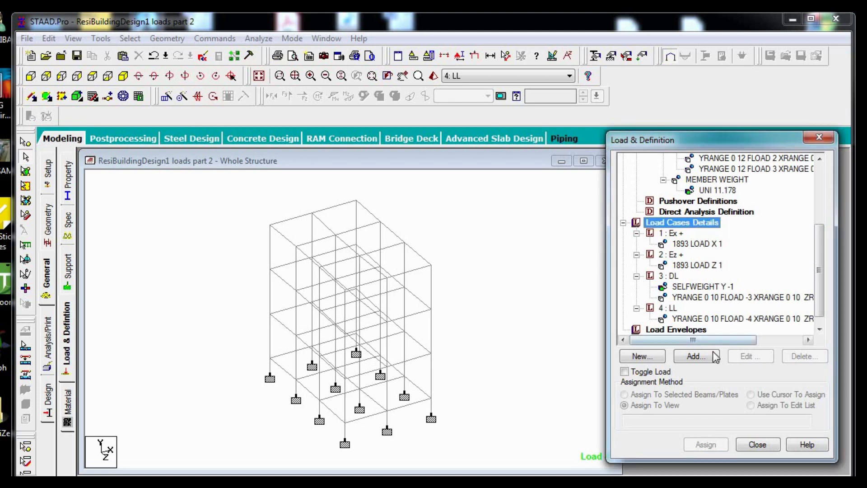
{"action": "left_click", "coordinate": [697, 357]}
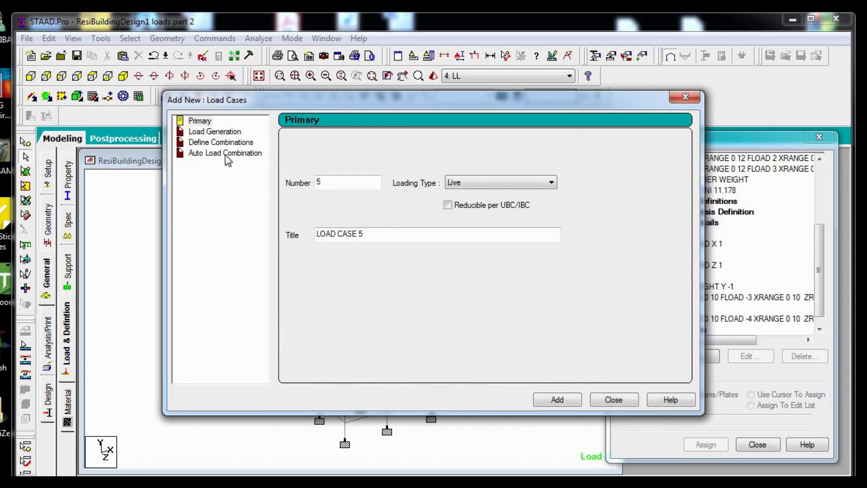
{"action": "left_click", "coordinate": [225, 154]}
{"action": "left_click", "coordinate": [449, 147]}
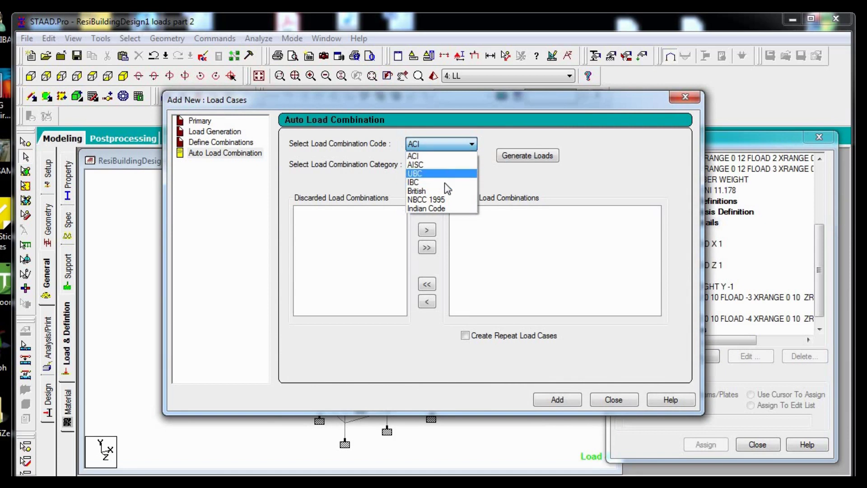
{"action": "left_click", "coordinate": [445, 209]}
{"action": "left_click", "coordinate": [468, 168]}
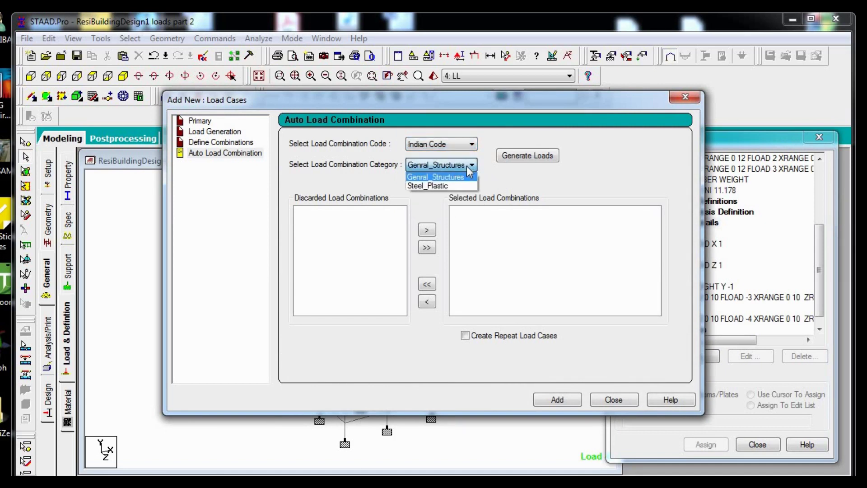
{"action": "left_click", "coordinate": [519, 158]}
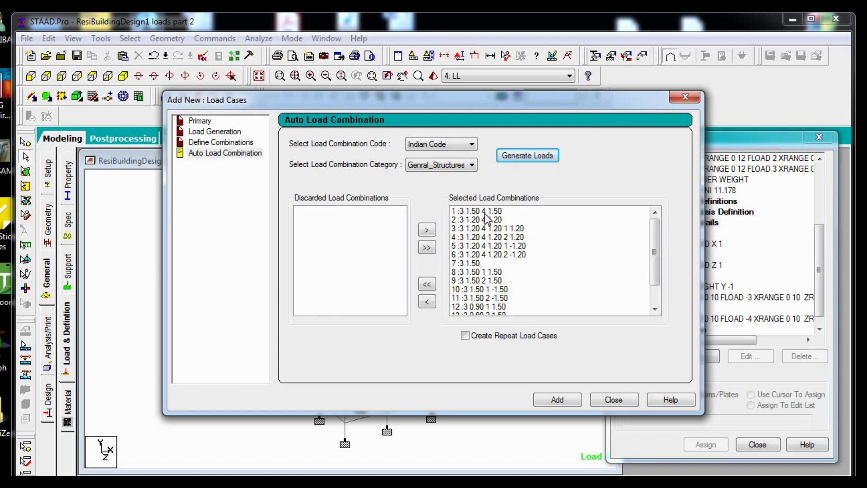
Step: Keep combinations 1–9 and add them as repeat load cases
{"action": "left_click", "coordinate": [484, 212]}
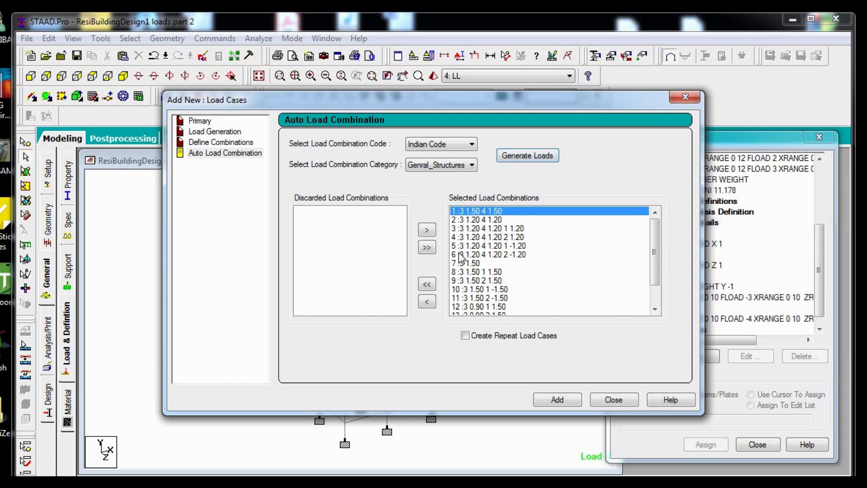
{"action": "left_click", "coordinate": [426, 283]}
{"action": "left_click", "coordinate": [318, 211]}
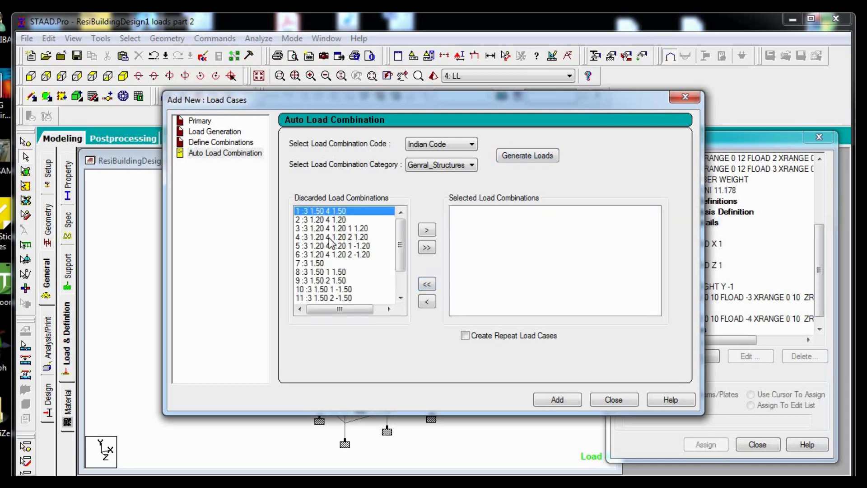
{"action": "left_click", "coordinate": [318, 282], "text": "shift"}
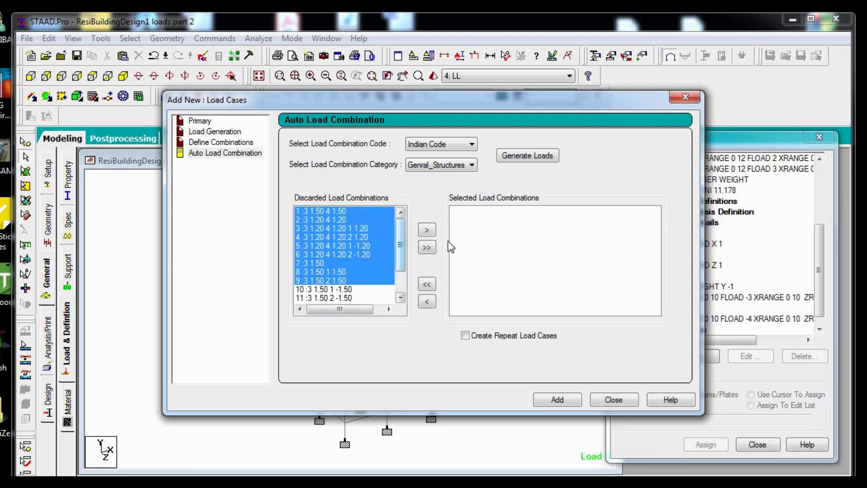
{"action": "left_click", "coordinate": [427, 230]}
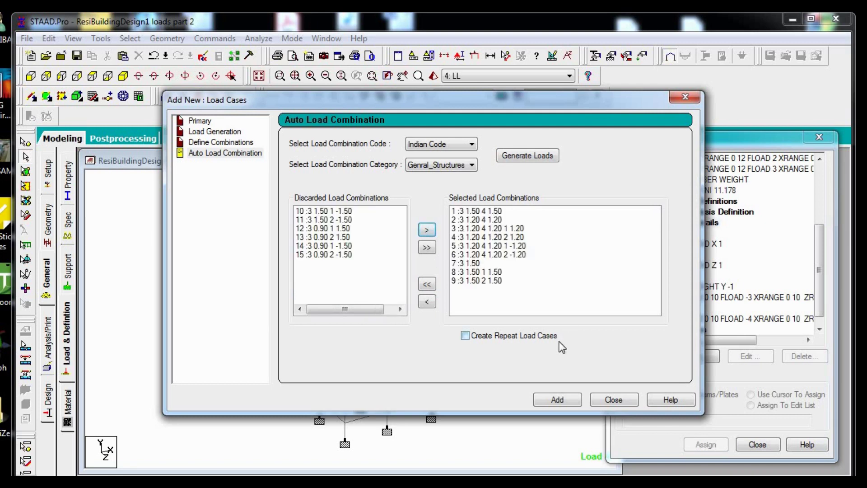
{"action": "left_click", "coordinate": [528, 337]}
{"action": "left_click", "coordinate": [561, 402]}
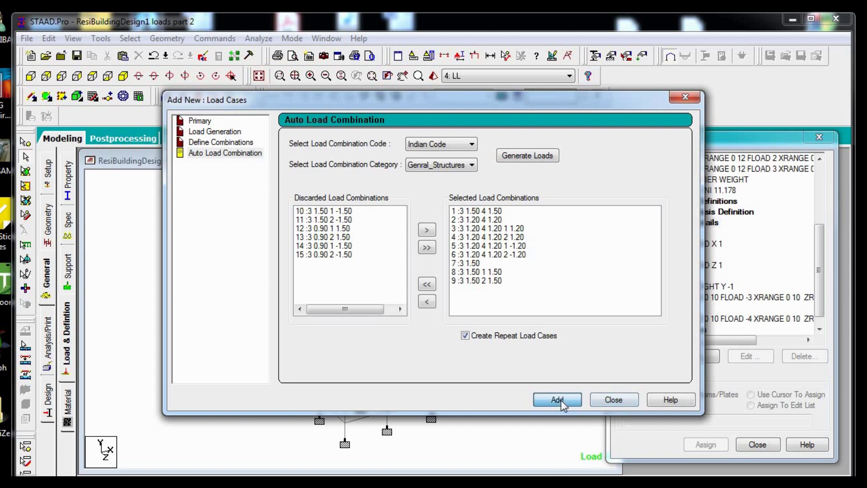
{"action": "left_click", "coordinate": [609, 401]}
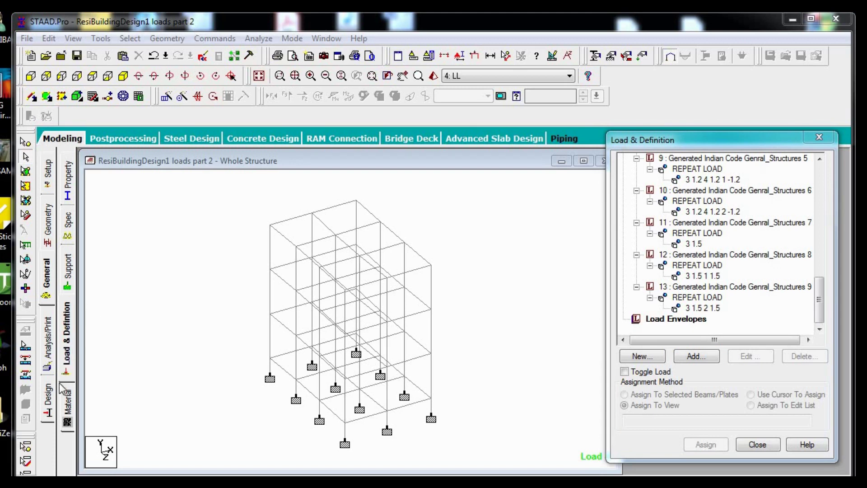
Step: Add a Perform Analysis command with the Statics Check print option
{"action": "left_click", "coordinate": [49, 342]}
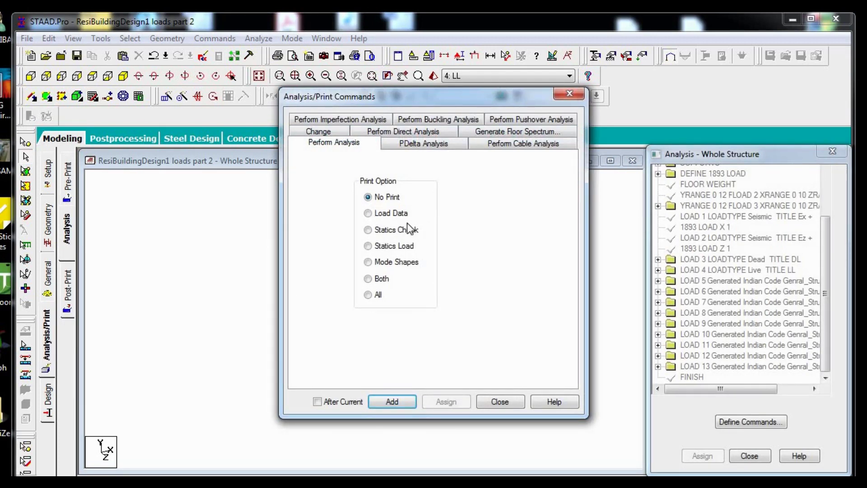
{"action": "left_click", "coordinate": [387, 230]}
{"action": "left_click", "coordinate": [384, 398]}
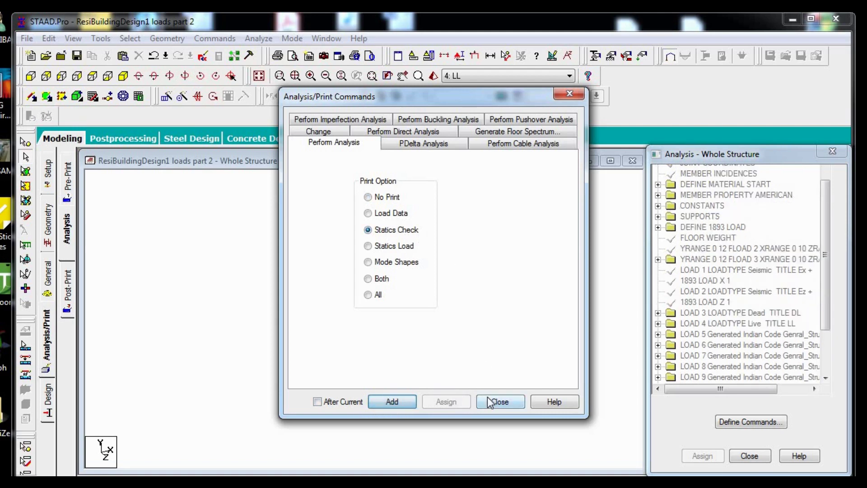
{"action": "left_click", "coordinate": [488, 399]}
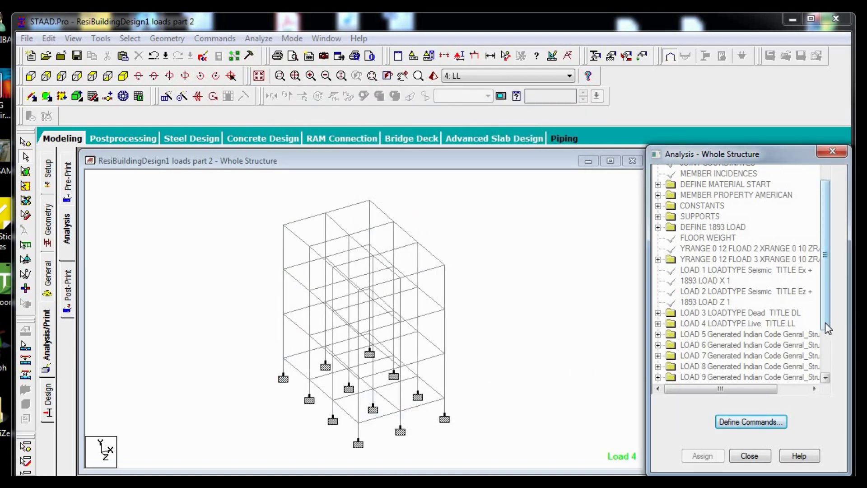
{"action": "left_click_drag", "start_coordinate": [826, 328], "coordinate": [829, 371]}
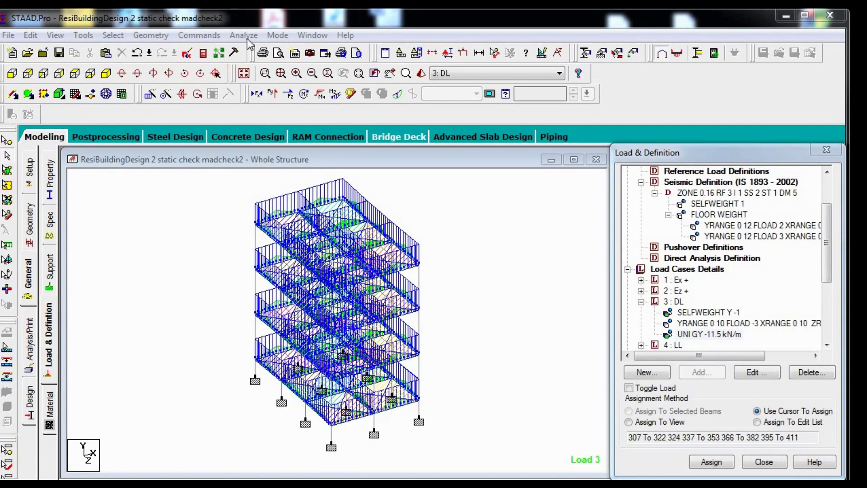
Step: Run the analysis (0 errors, 2 warnings), view the output report, and close it
{"action": "left_click", "coordinate": [245, 36]}
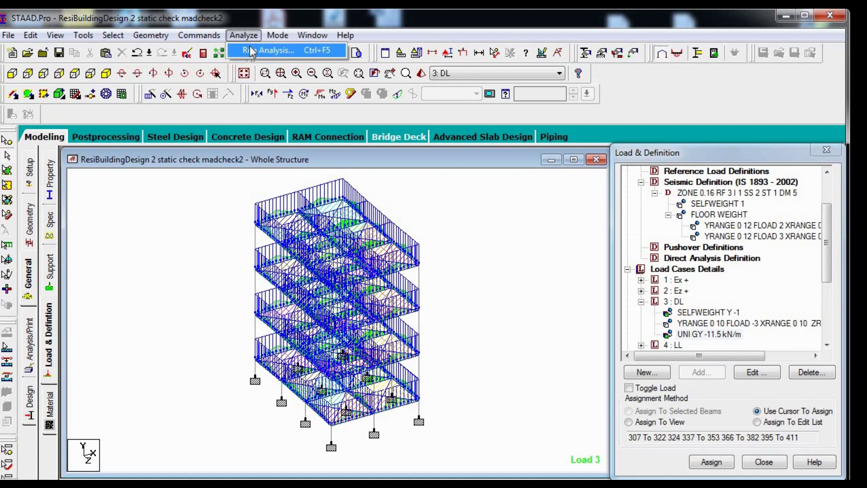
{"action": "left_click", "coordinate": [252, 51]}
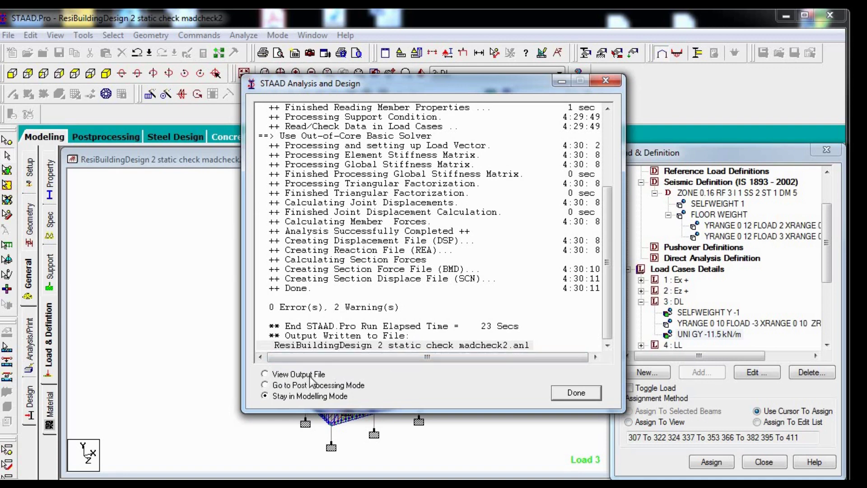
{"action": "left_click", "coordinate": [578, 394]}
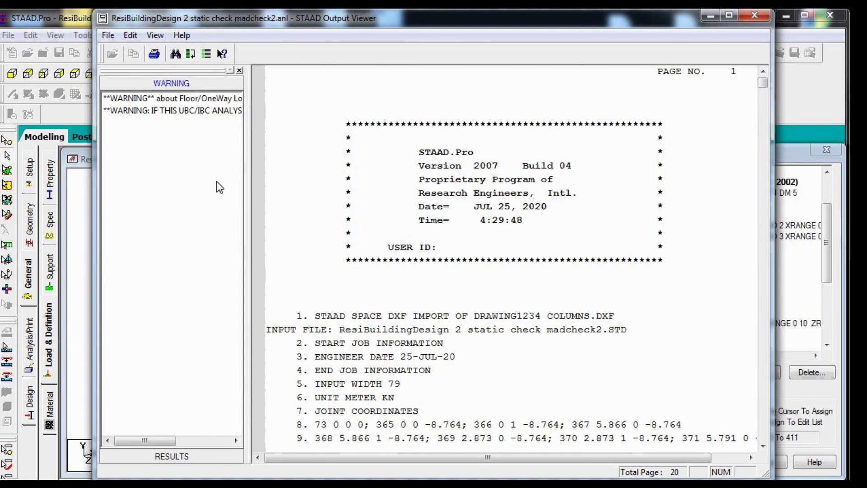
{"action": "left_click", "coordinate": [765, 20]}
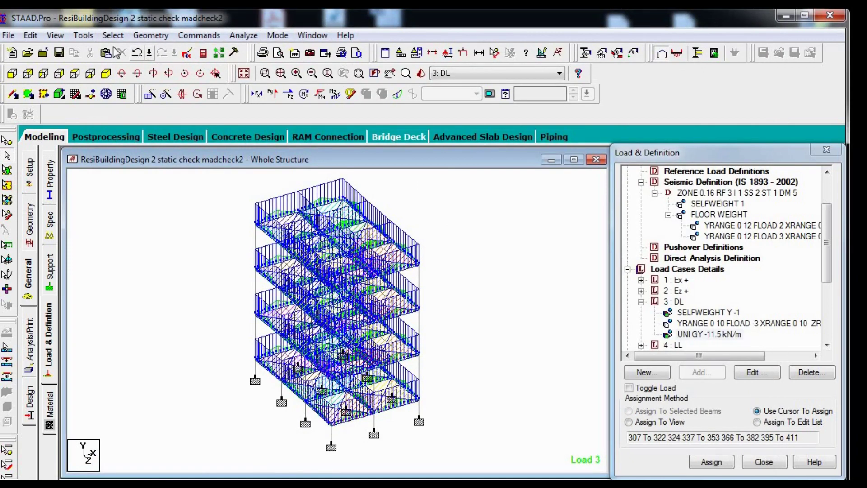
{"action": "left_click", "coordinate": [94, 39]}
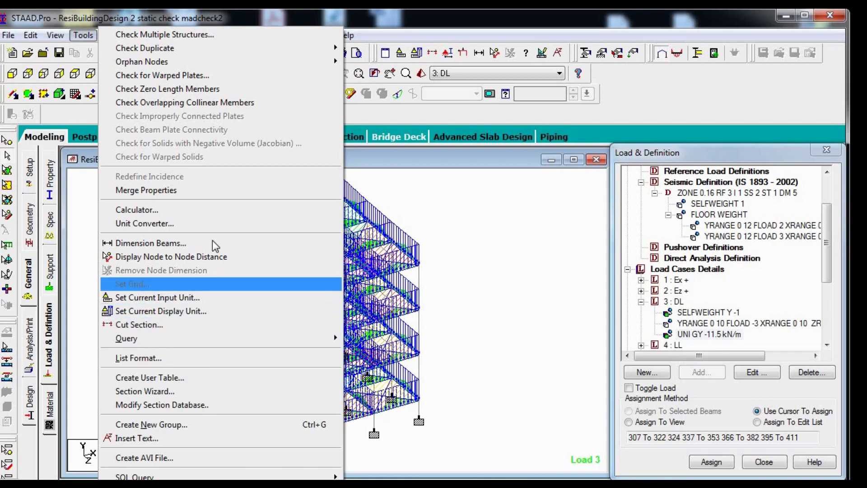
{"action": "left_click", "coordinate": [86, 34]}
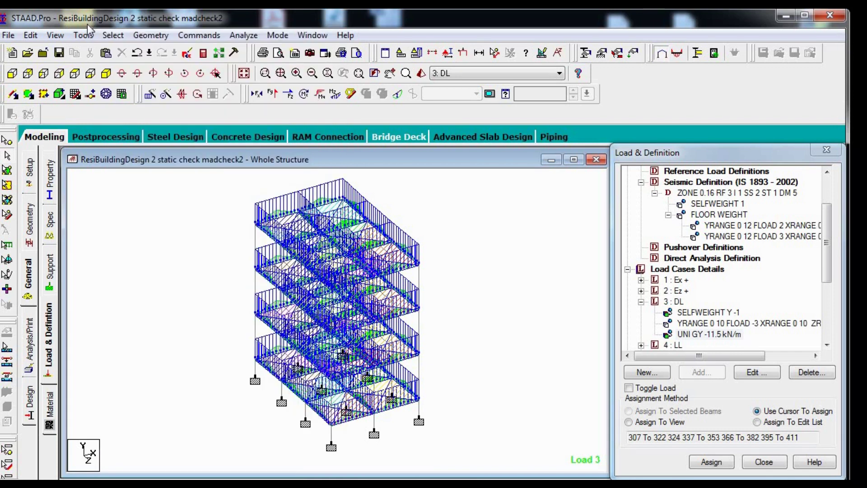
{"action": "left_click", "coordinate": [112, 36]}
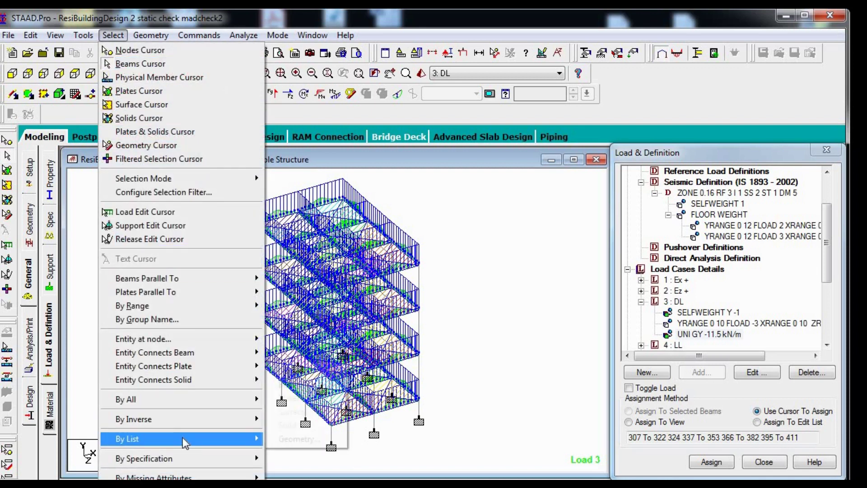
{"action": "mouse_move", "coordinate": [144, 457]}
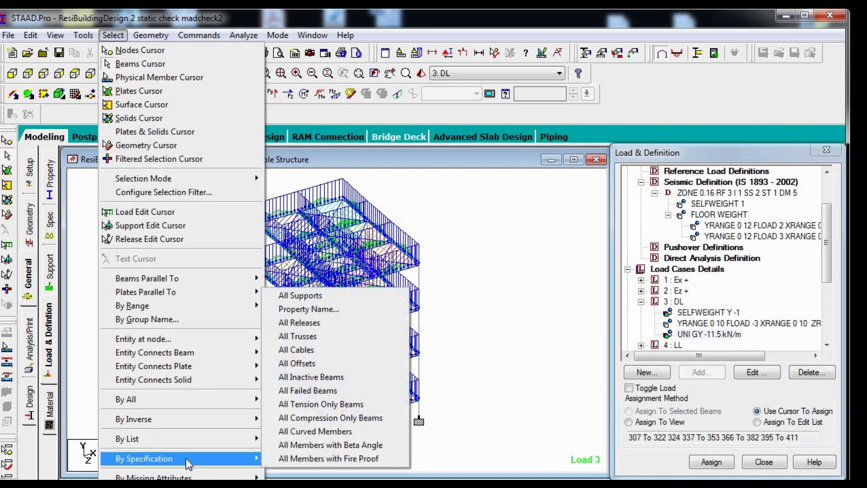
{"action": "left_click", "coordinate": [354, 390]}
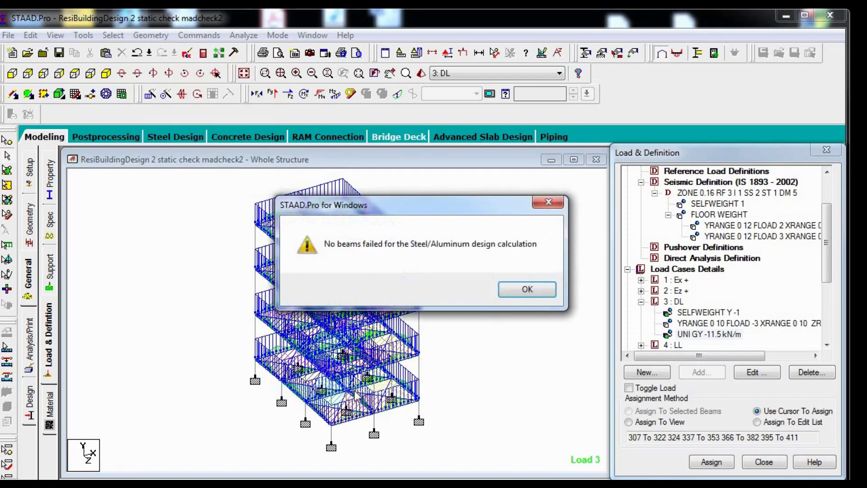
{"action": "left_click", "coordinate": [506, 293]}
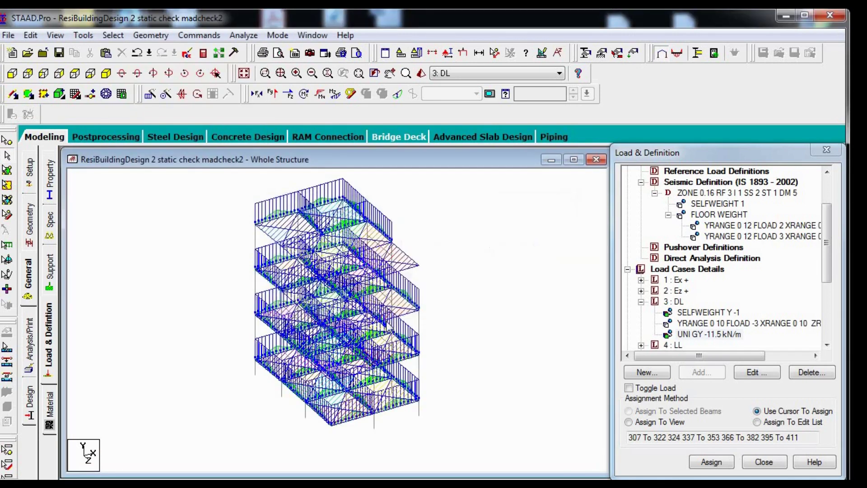